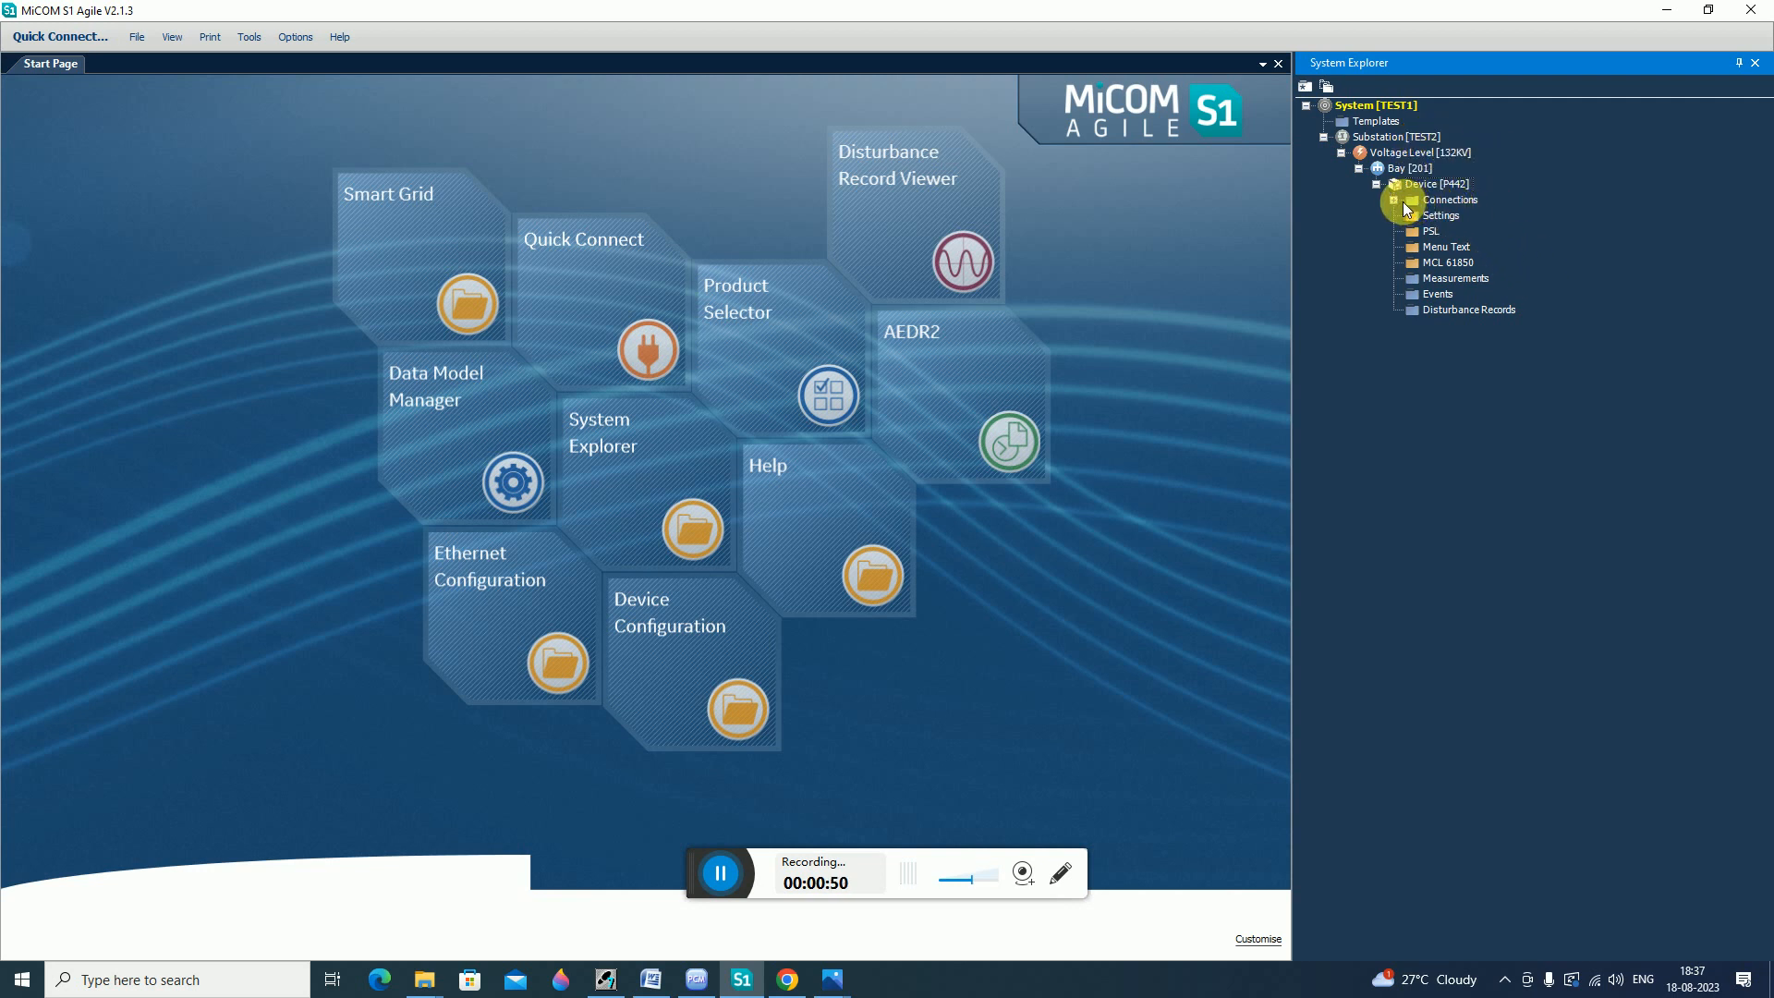
Select the P442 device, expand its Connections and activate the test connection.
left_click(1437, 185)
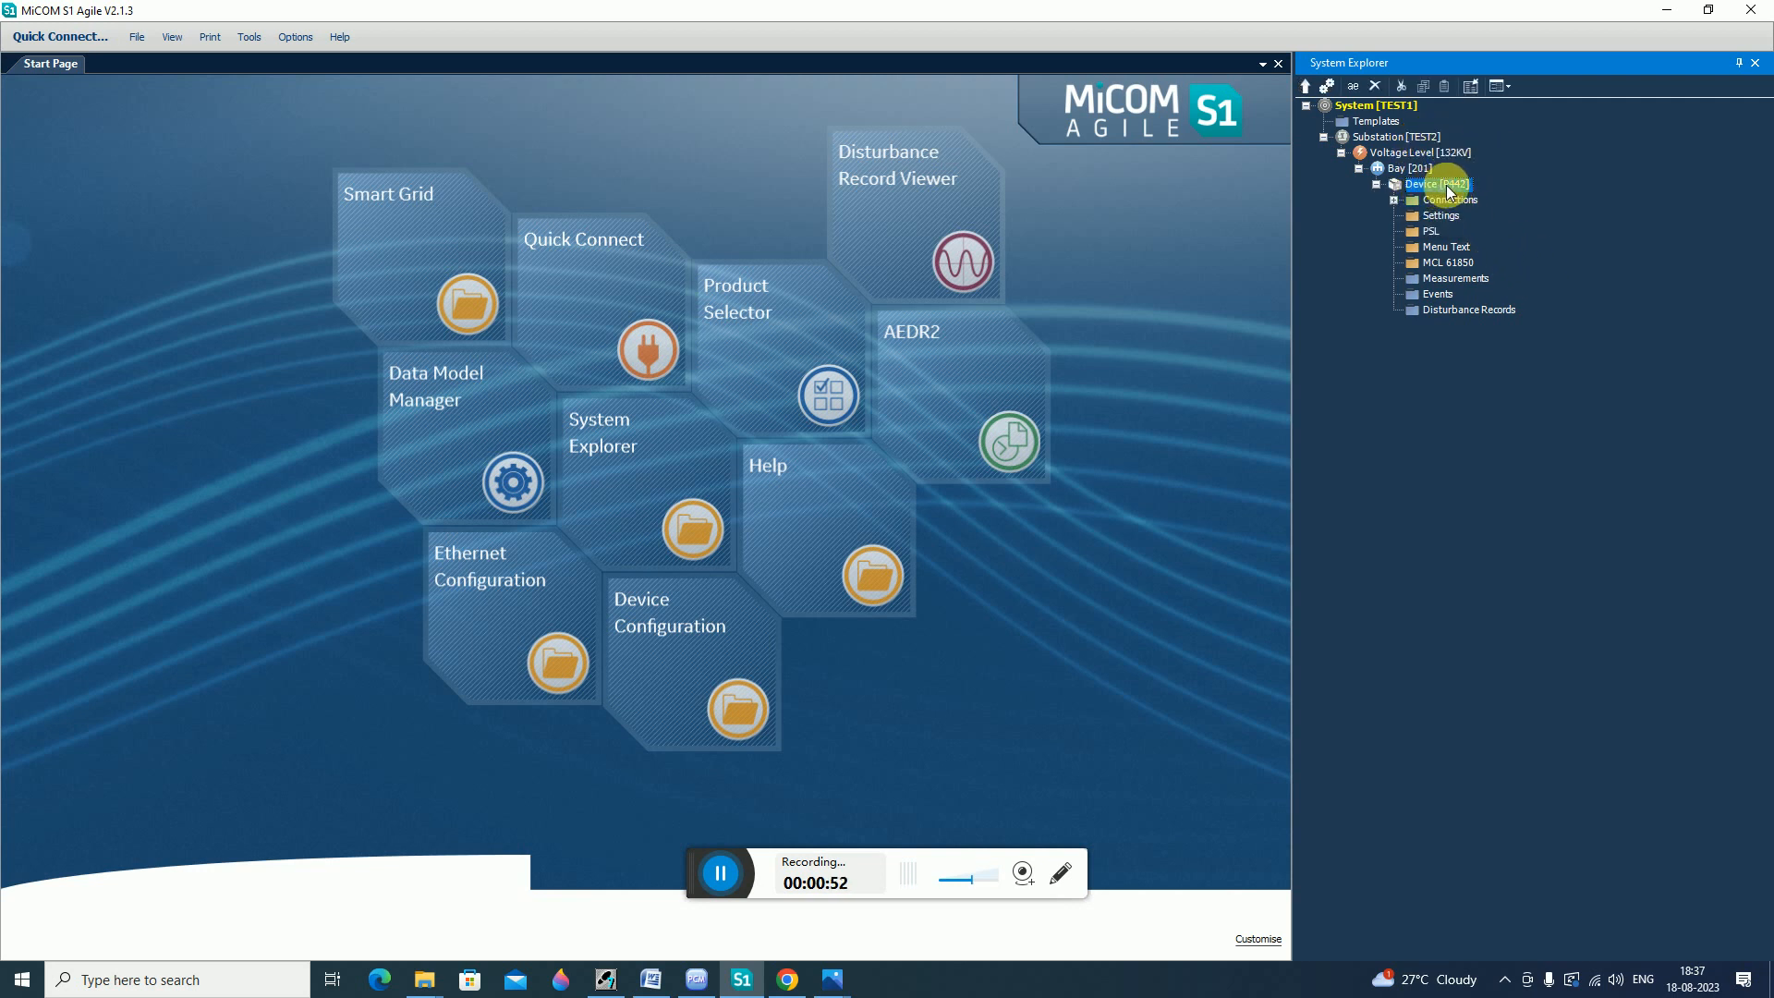
left_click(1394, 200)
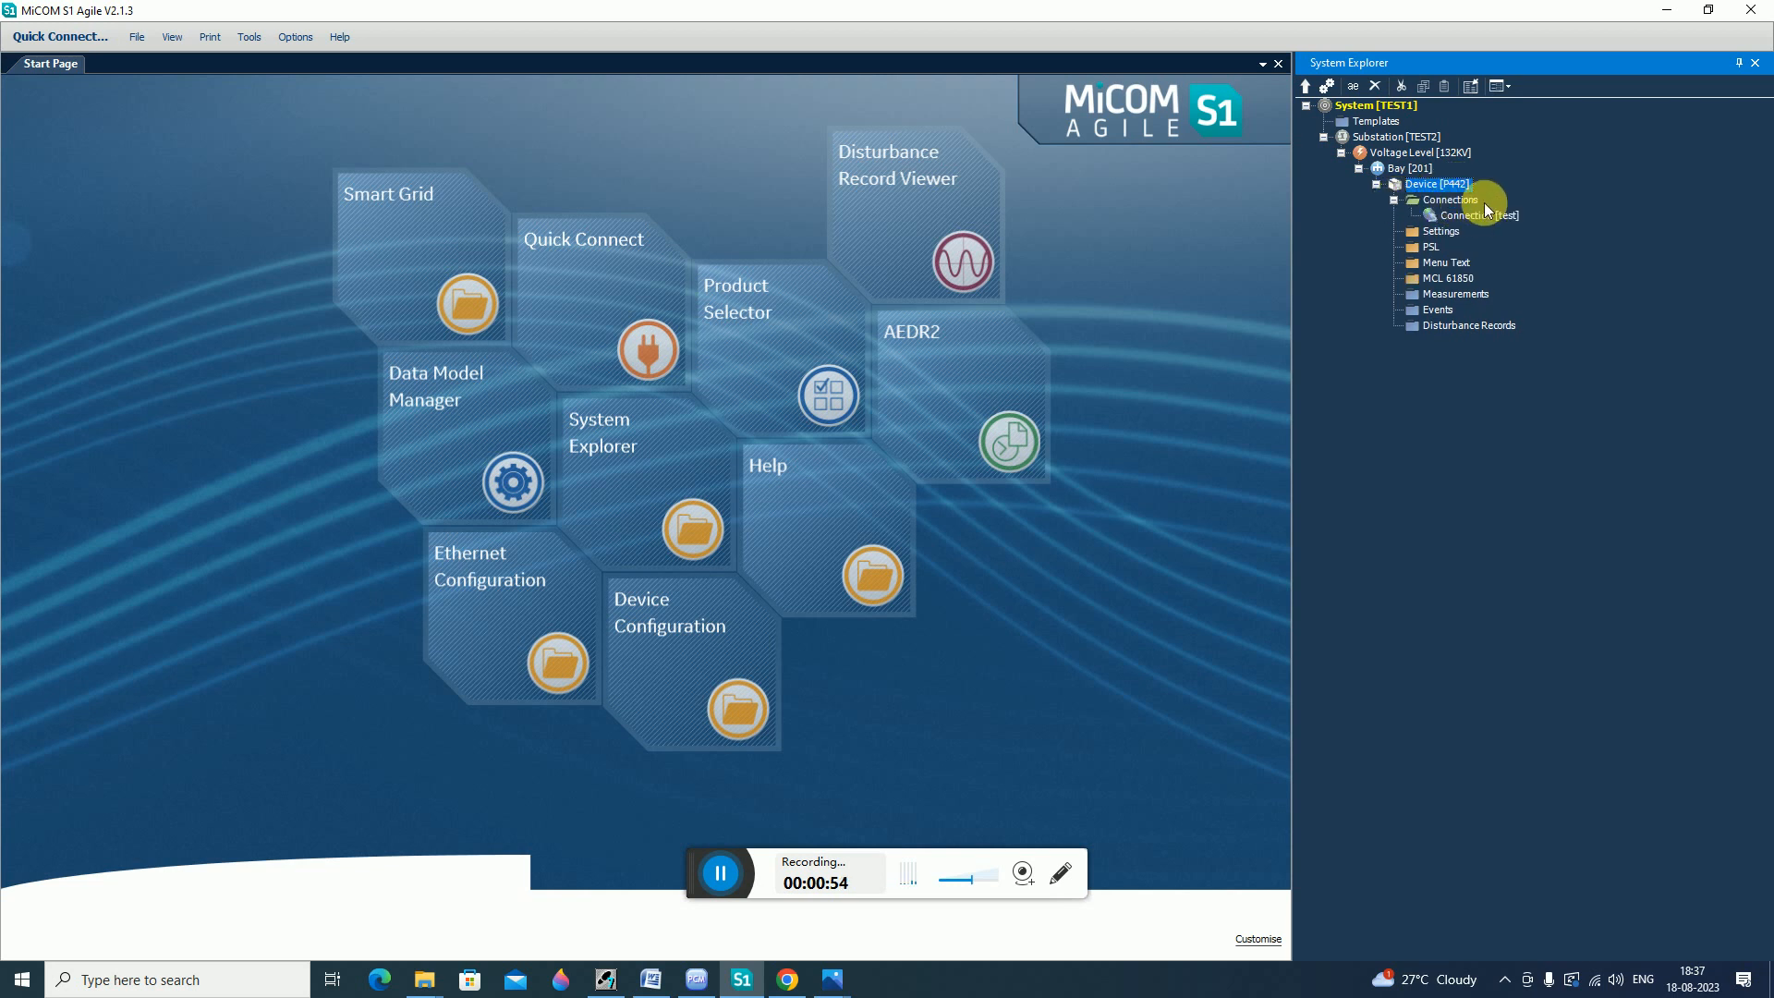
left_click(1487, 212)
right_click(1487, 215)
left_click(1533, 229)
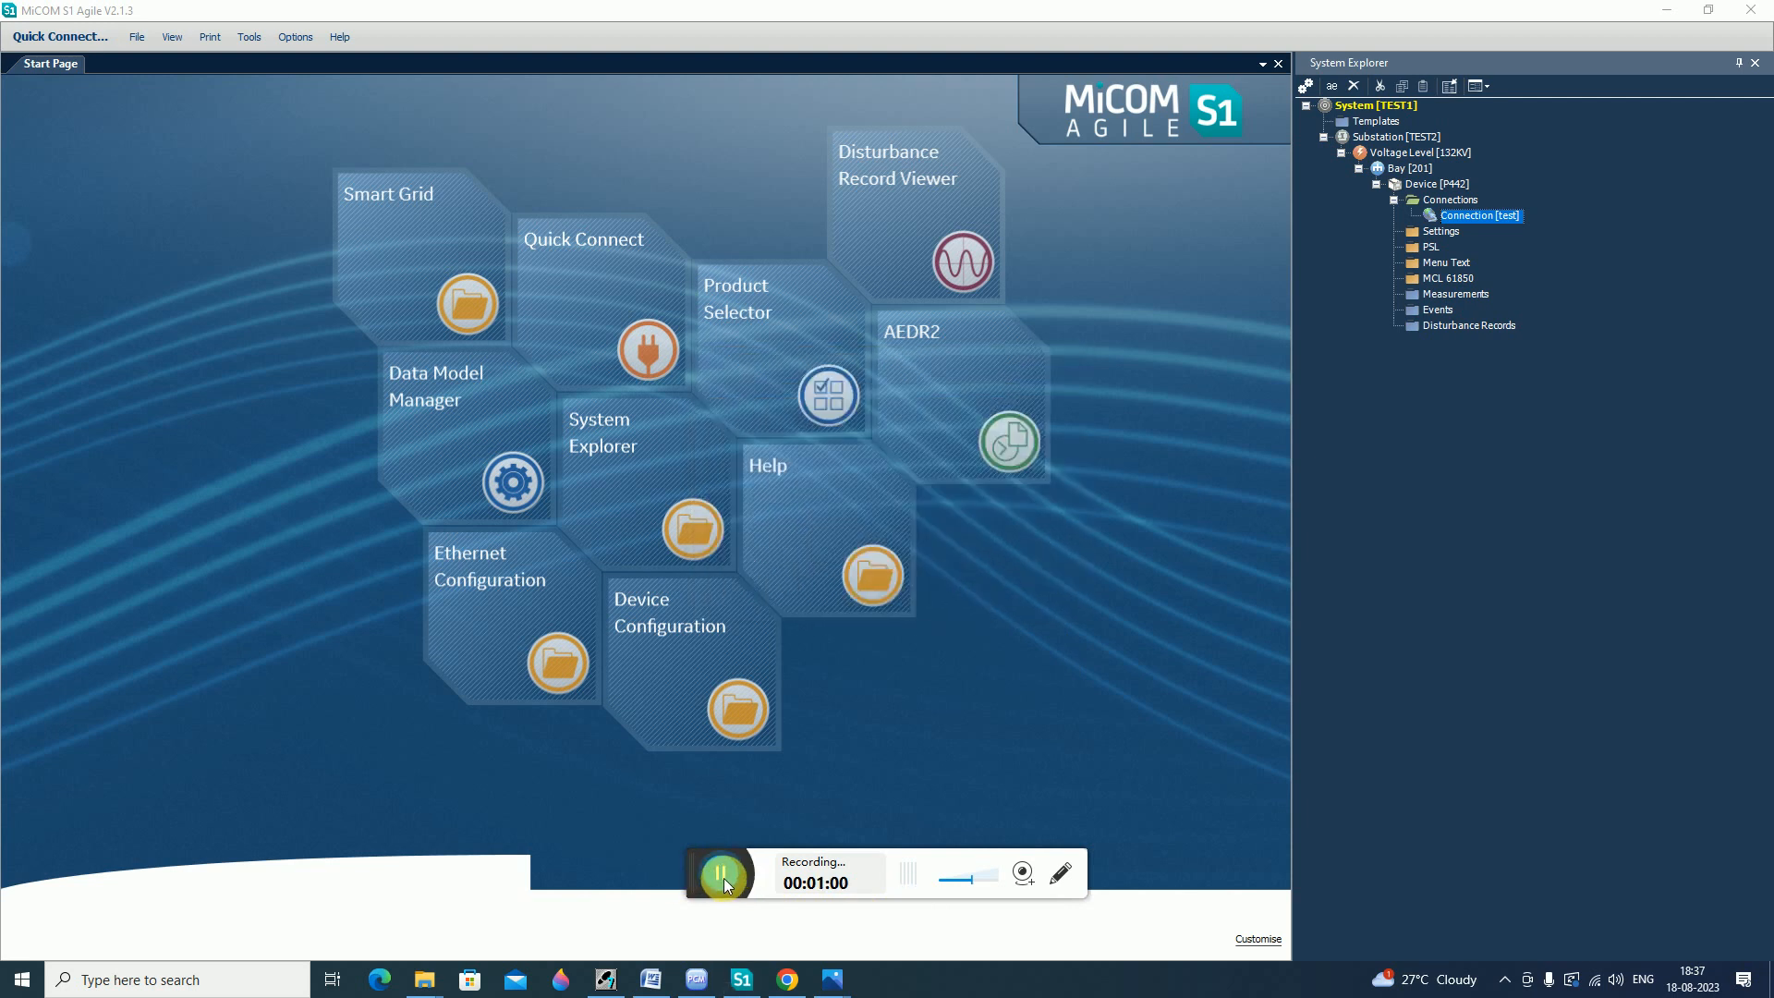
Extract the active bank of the MCL 61850 settings from the device and close the result dialog.
left_click(1449, 278)
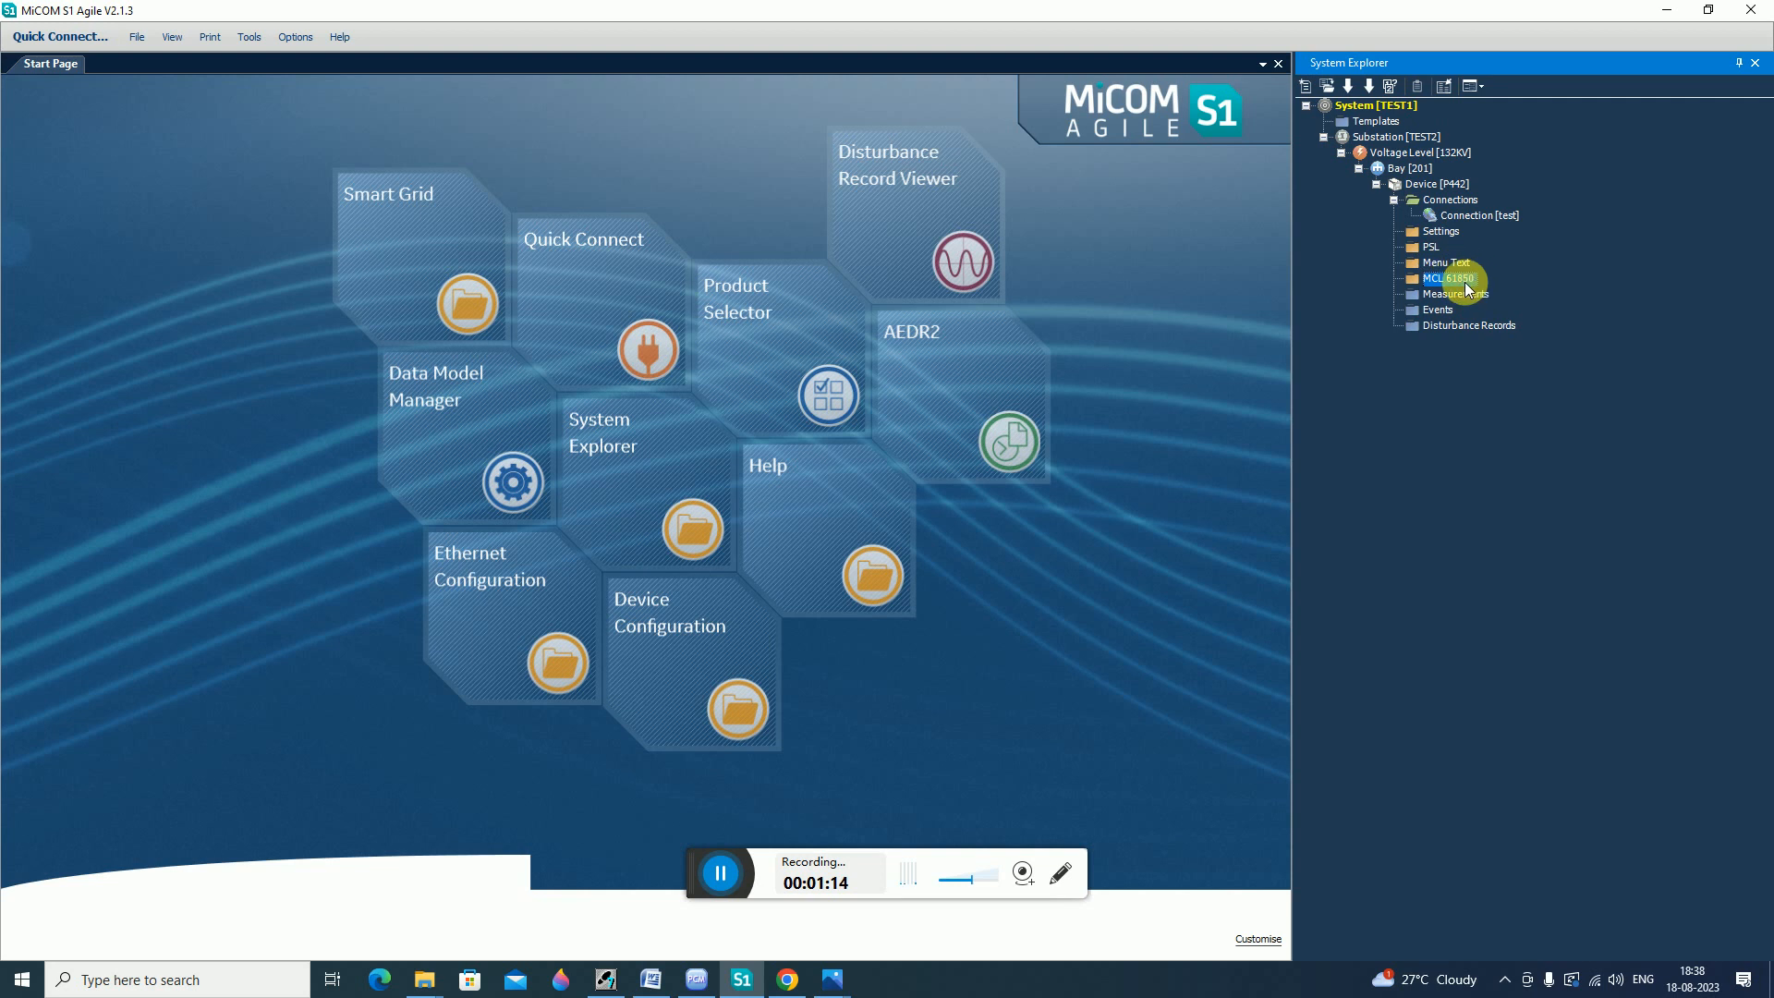
right_click(1451, 279)
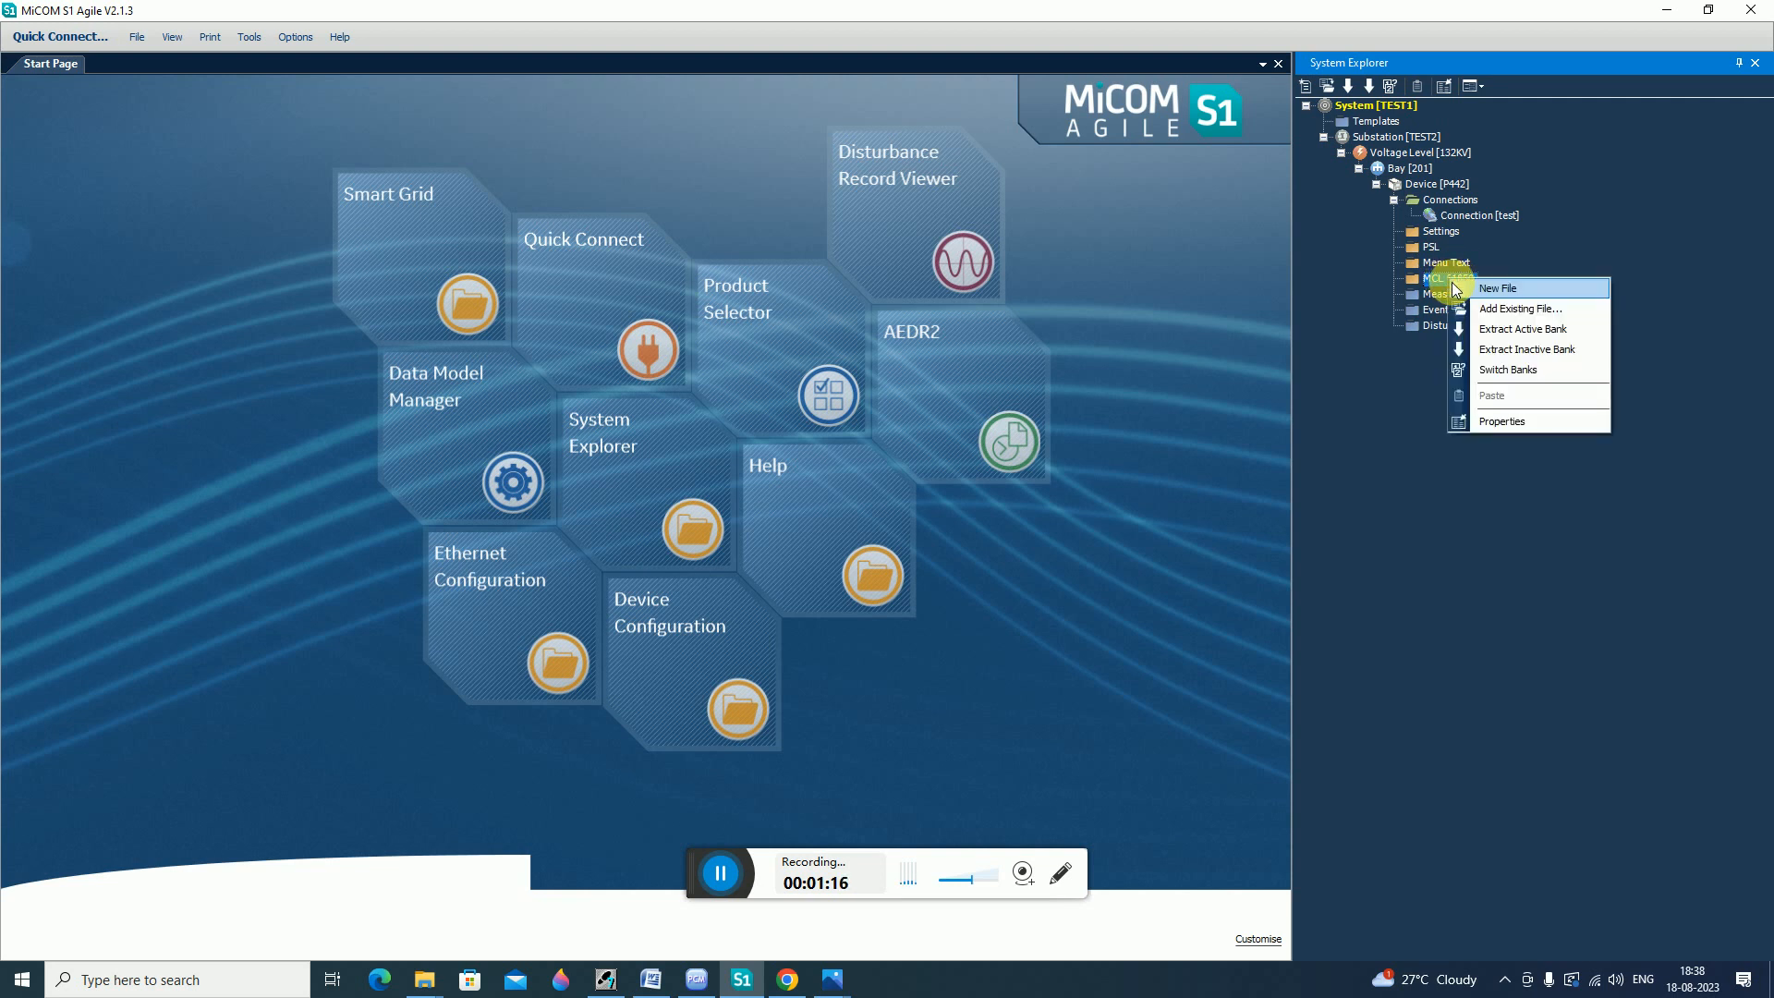
left_click(1520, 329)
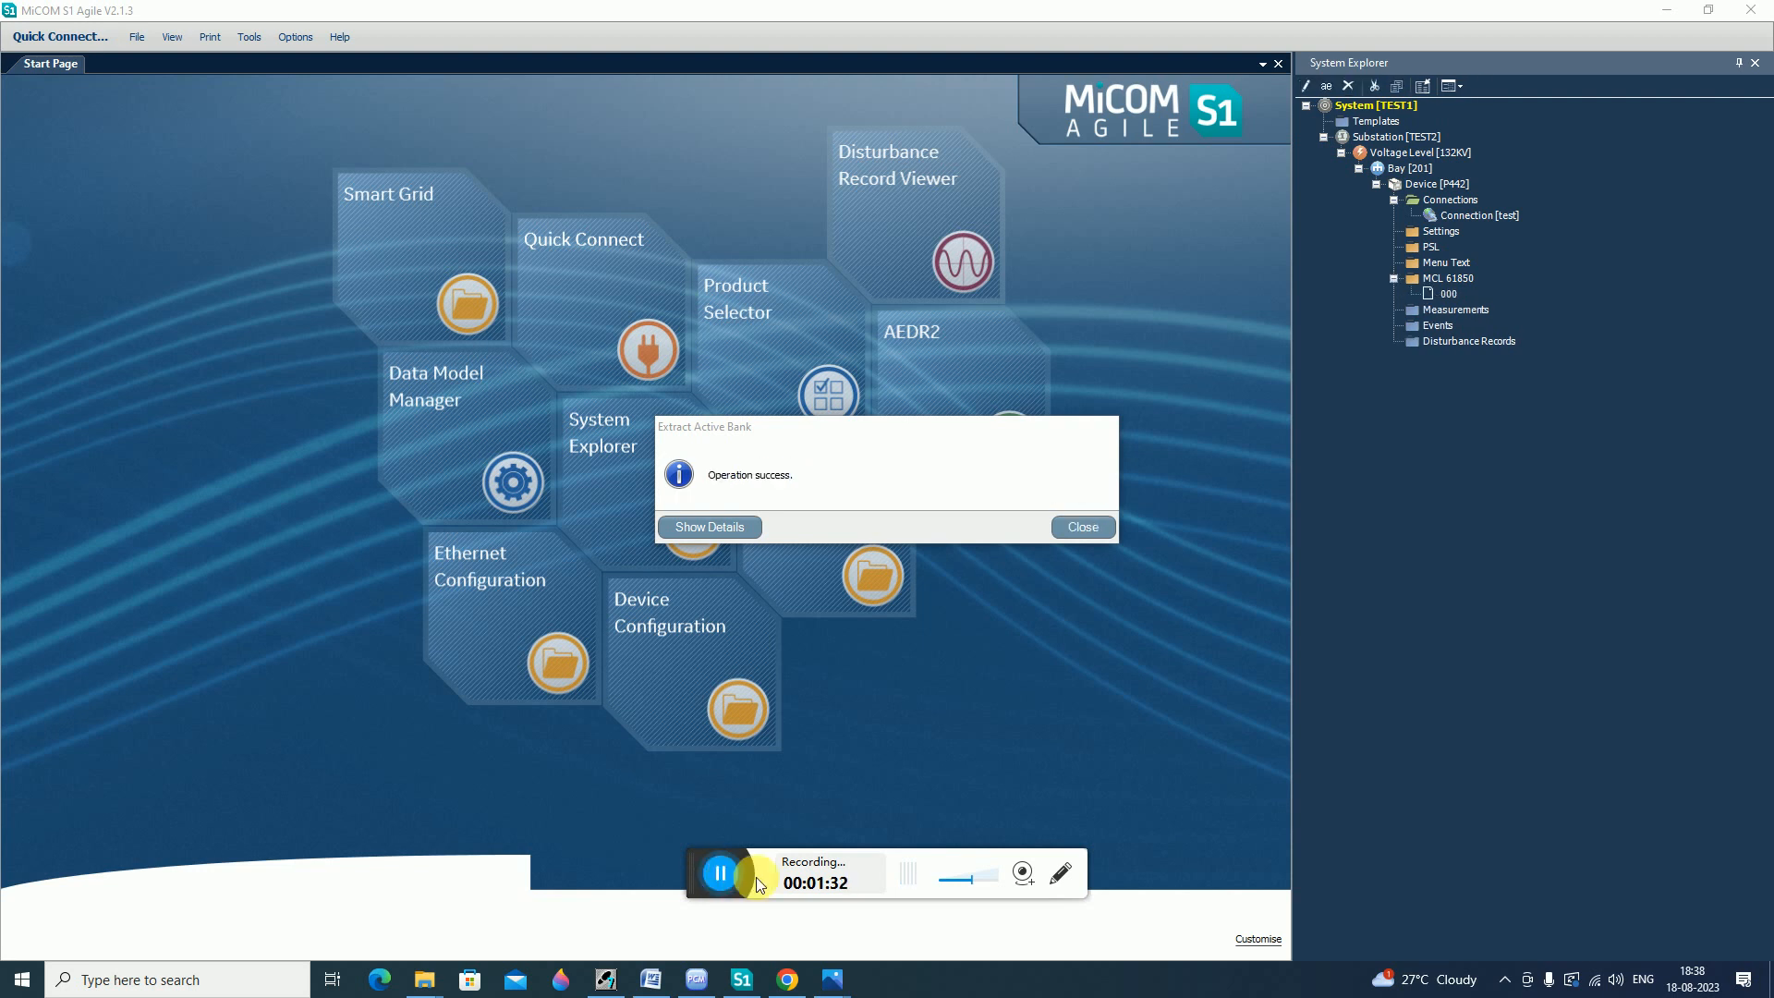
left_click(1072, 525)
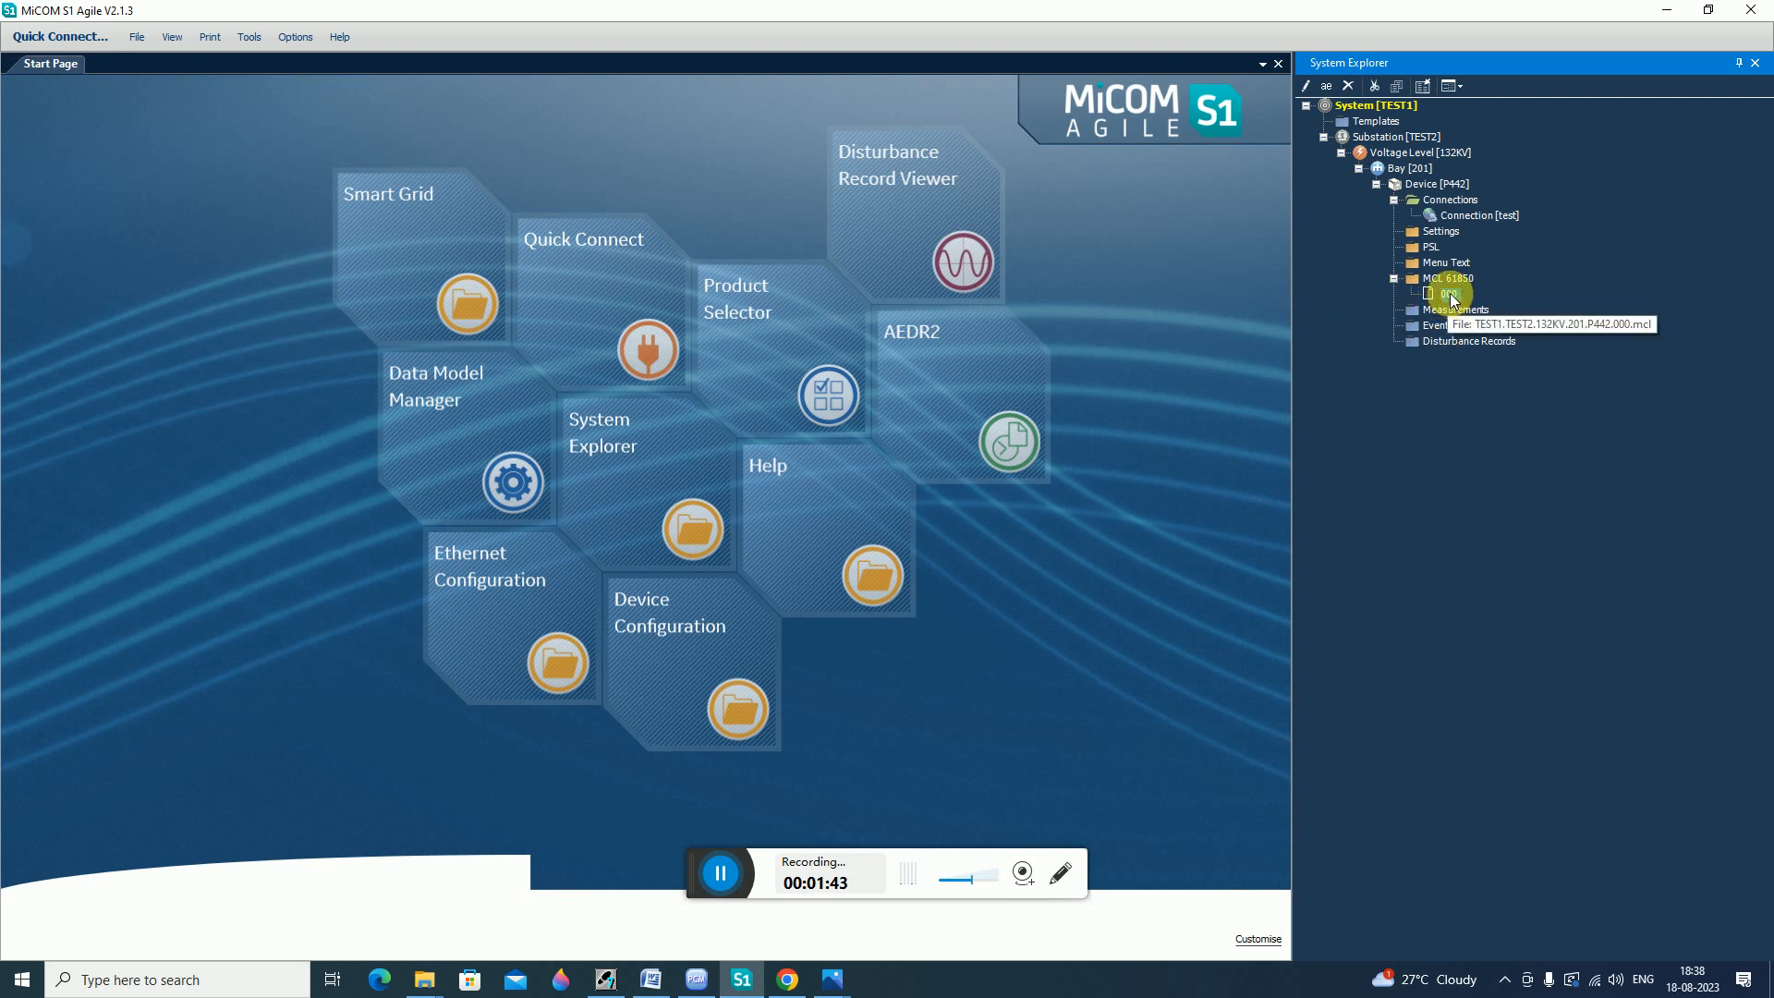
Open the extracted 000 file in the IEC 61850 IED Configurator and view the TIEAR IED Details.
left_click(1450, 294)
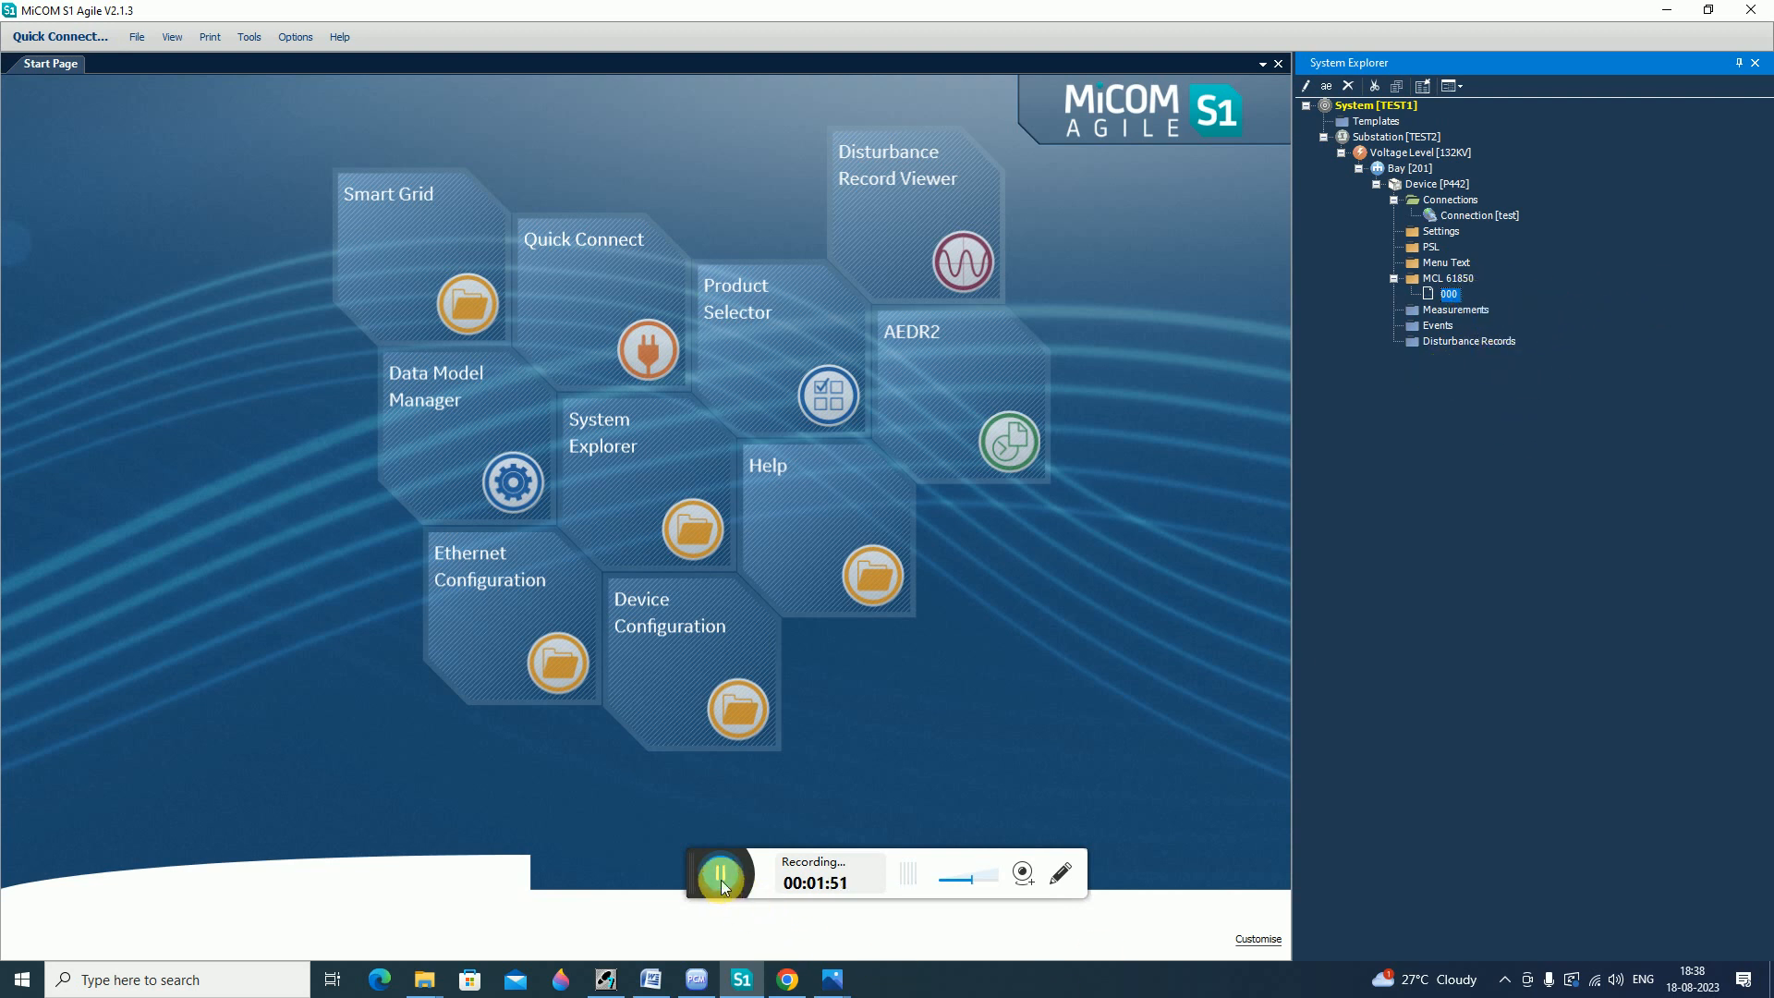
double_click(1460, 296)
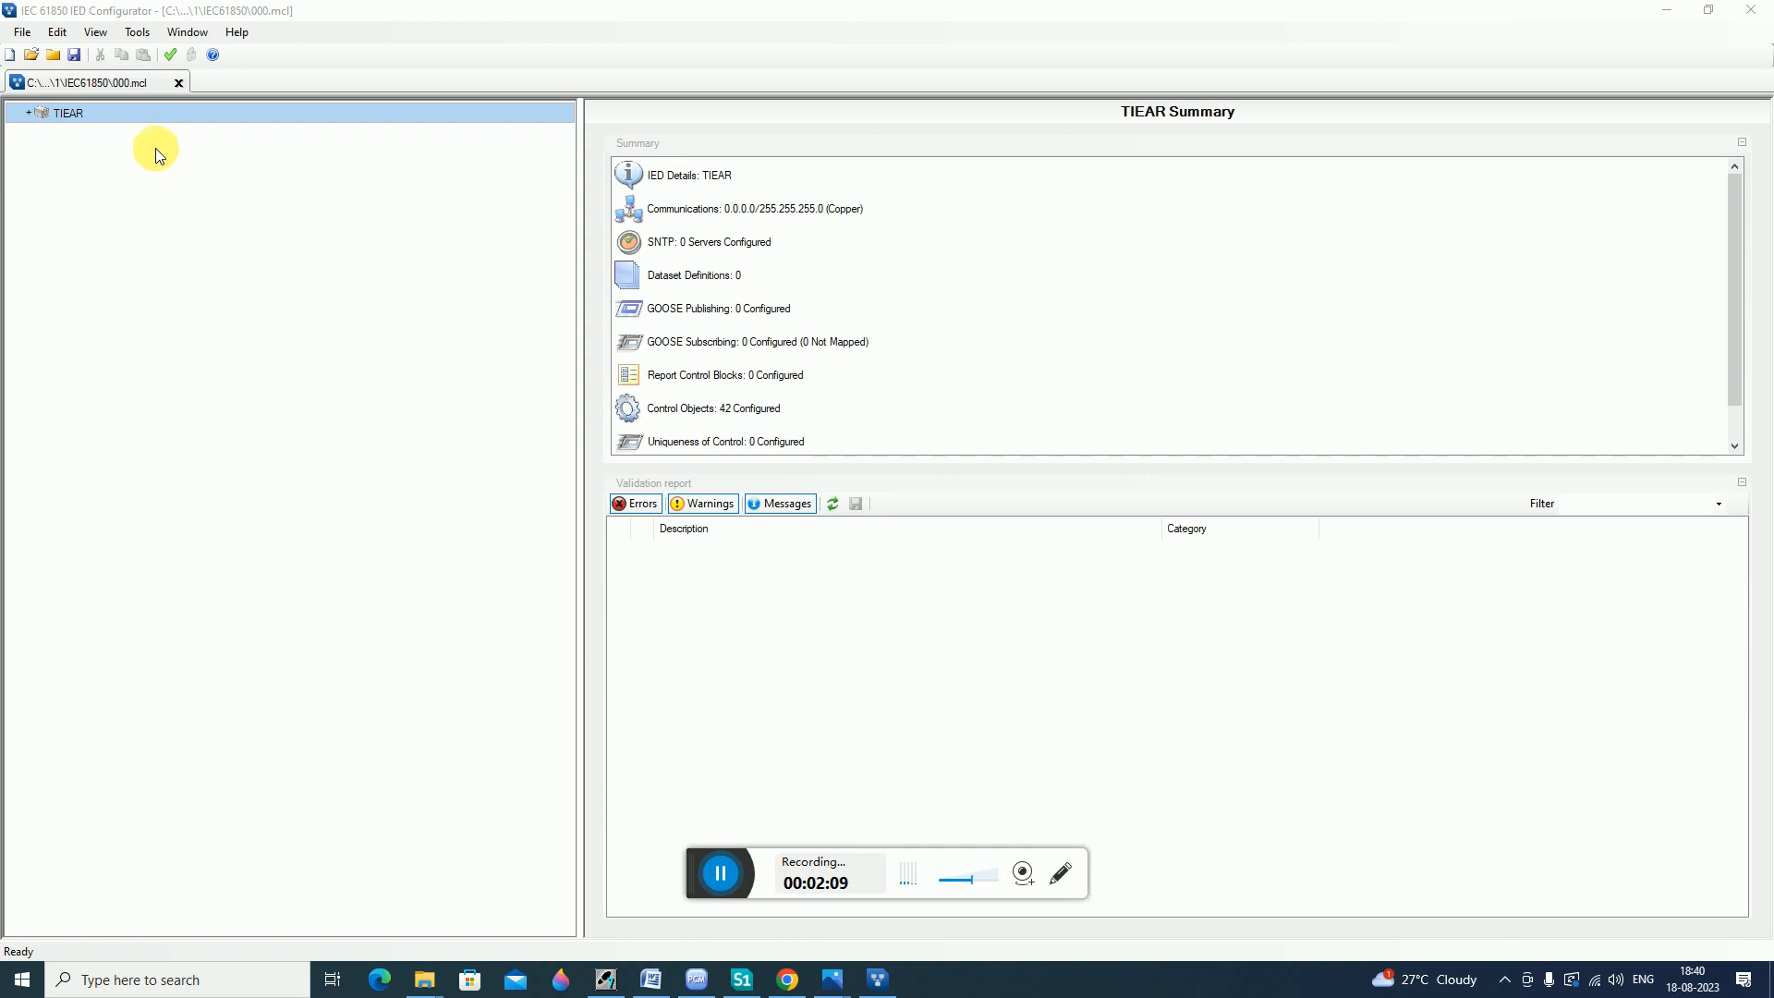
double_click(79, 116)
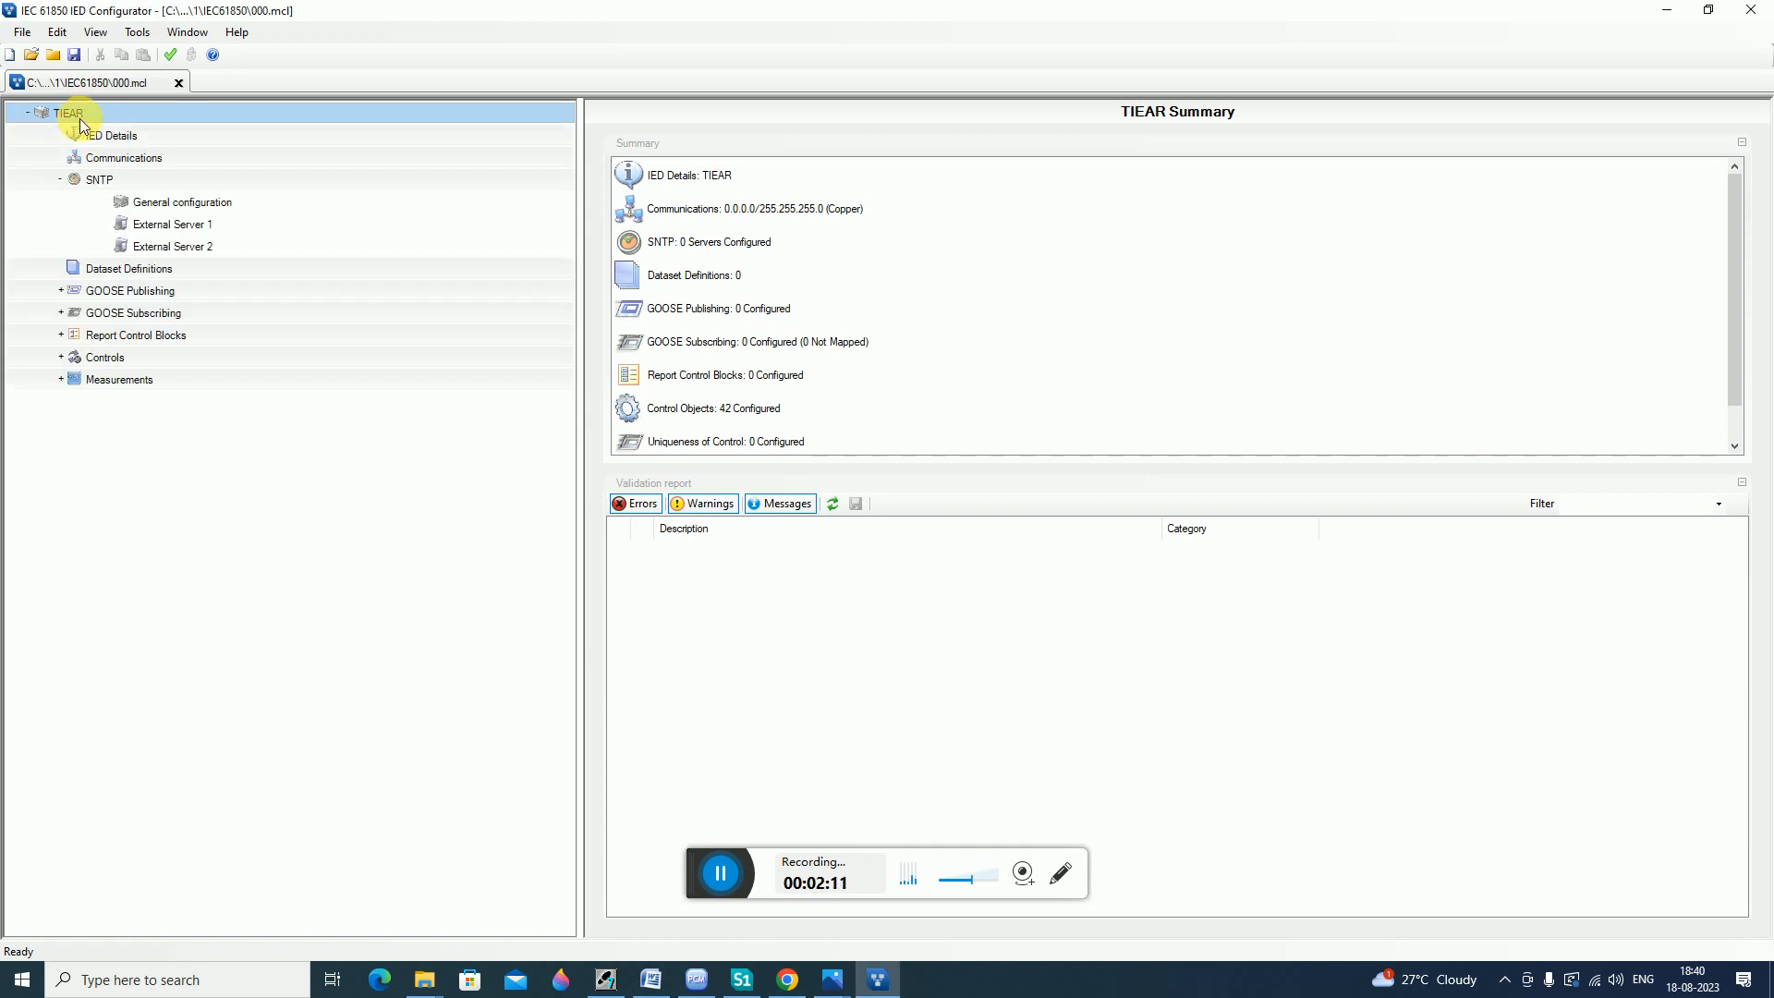
left_click(103, 139)
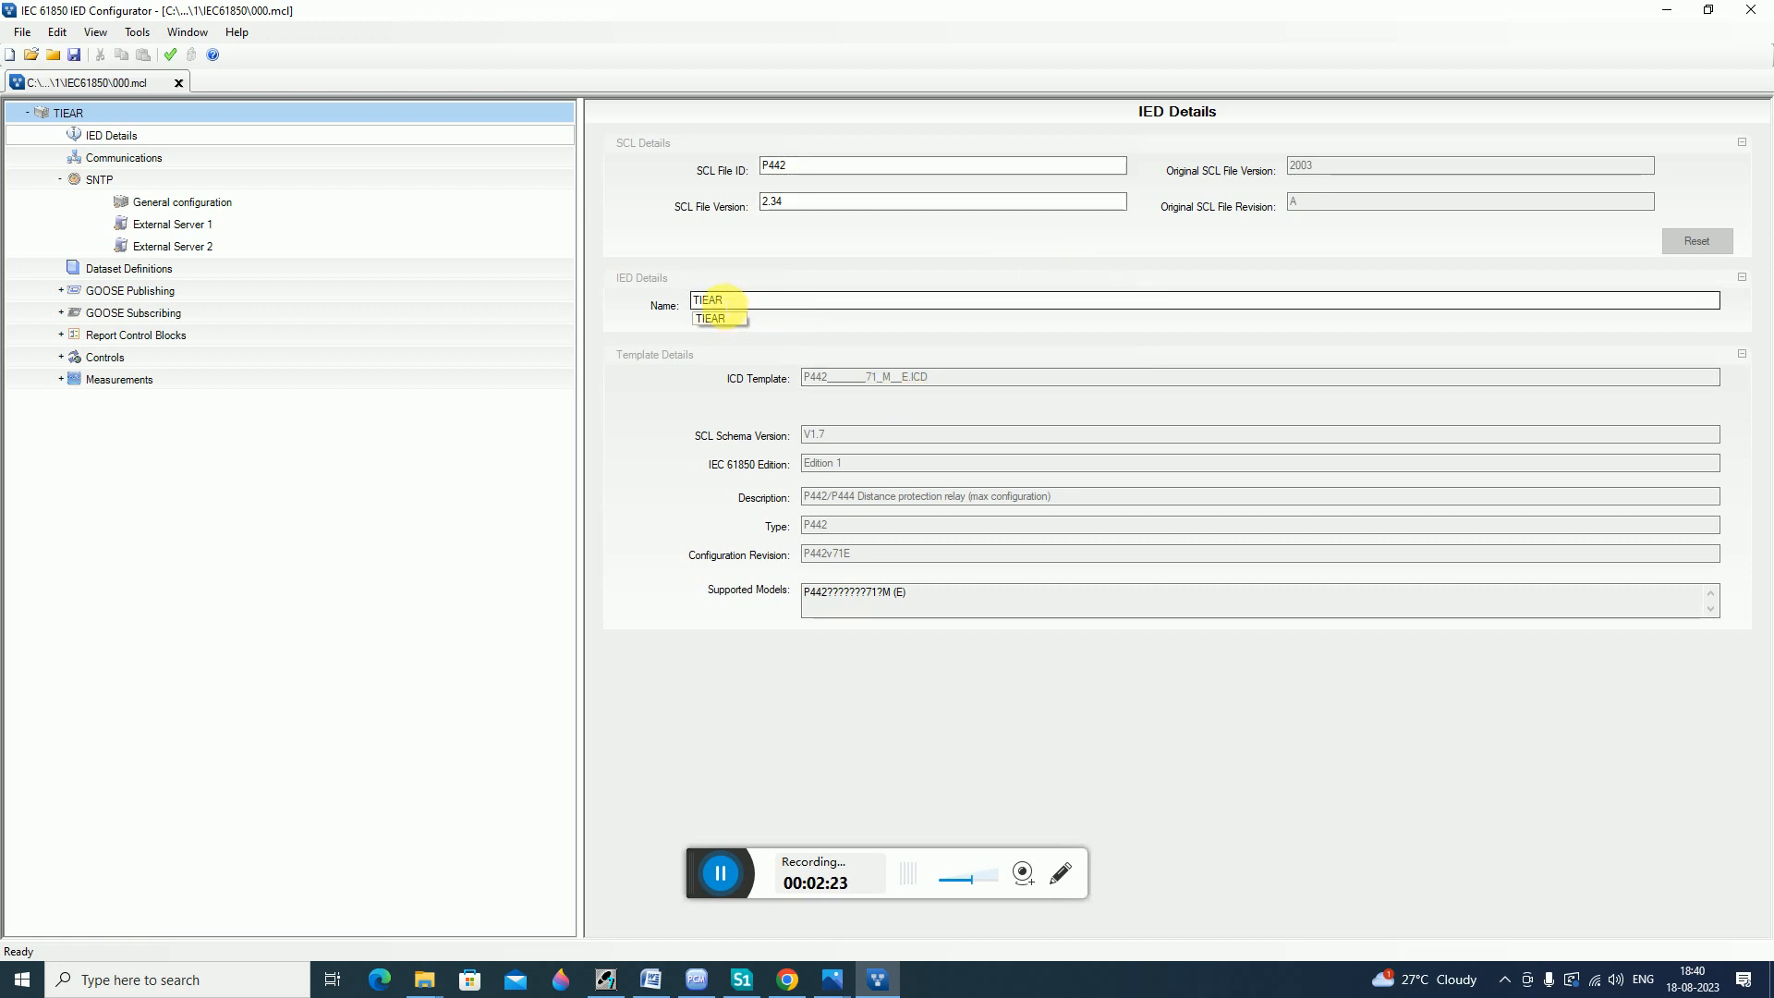
Set the IED's communications IP address to 192.168.1.132.
left_click(102, 164)
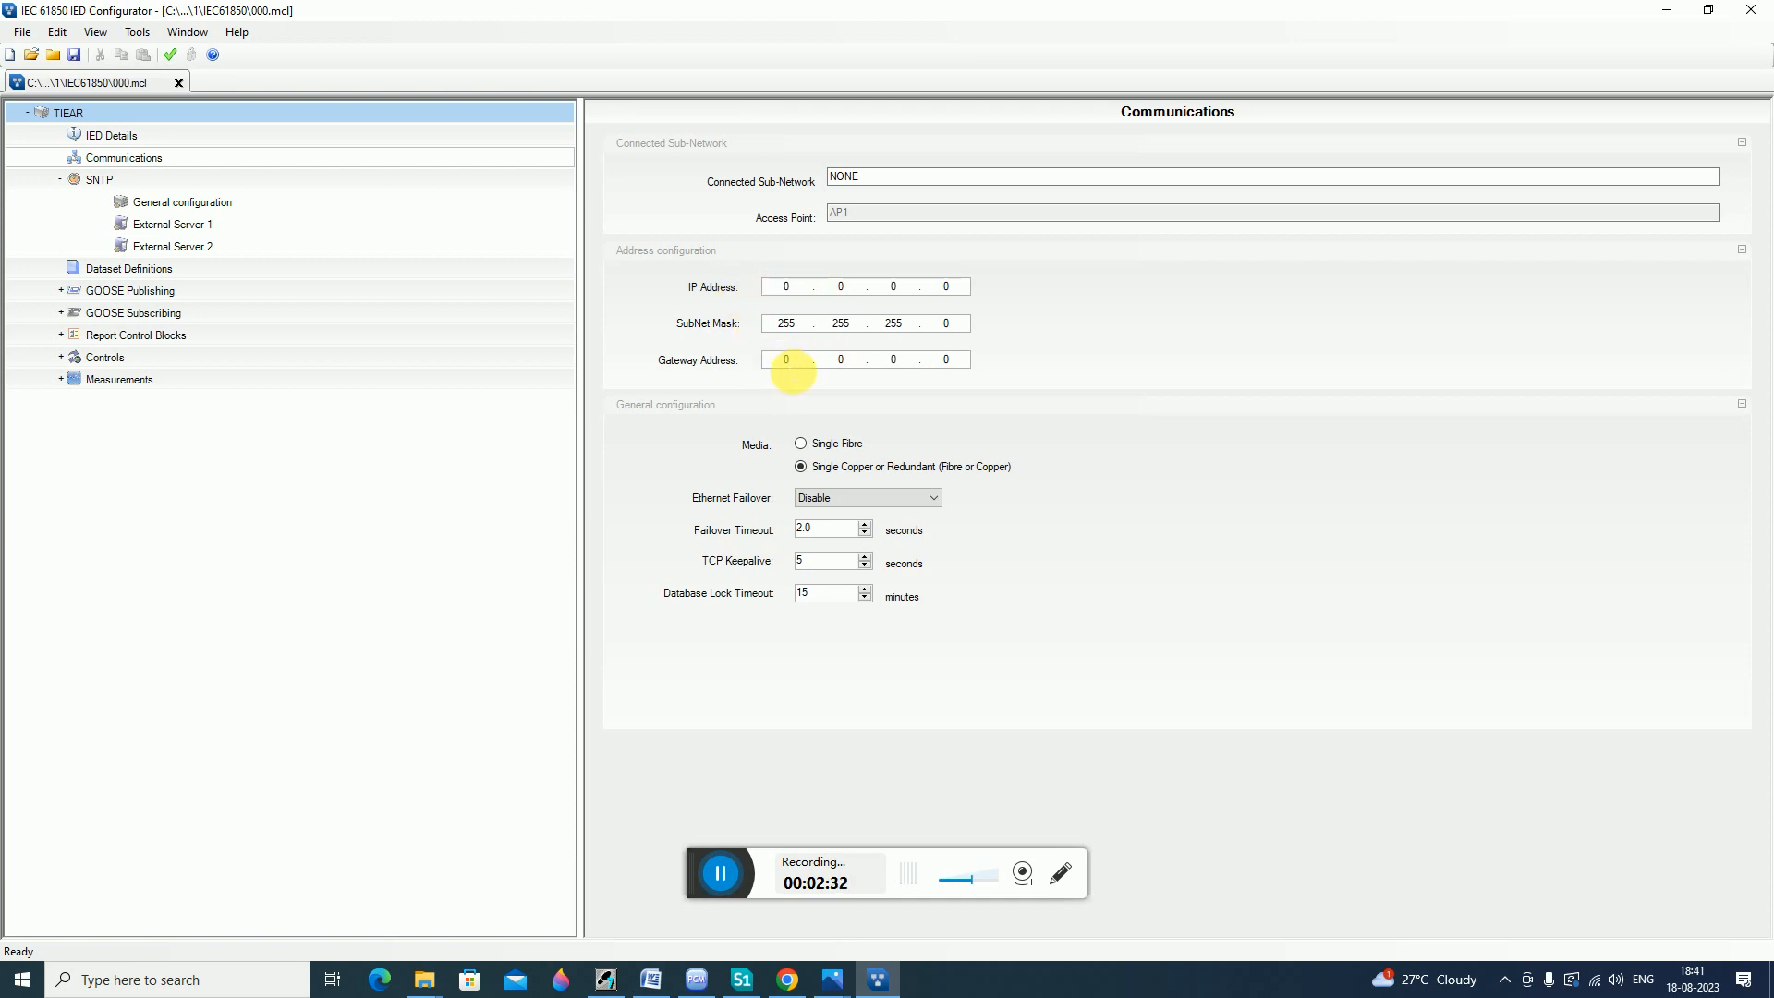
left_click(785, 288)
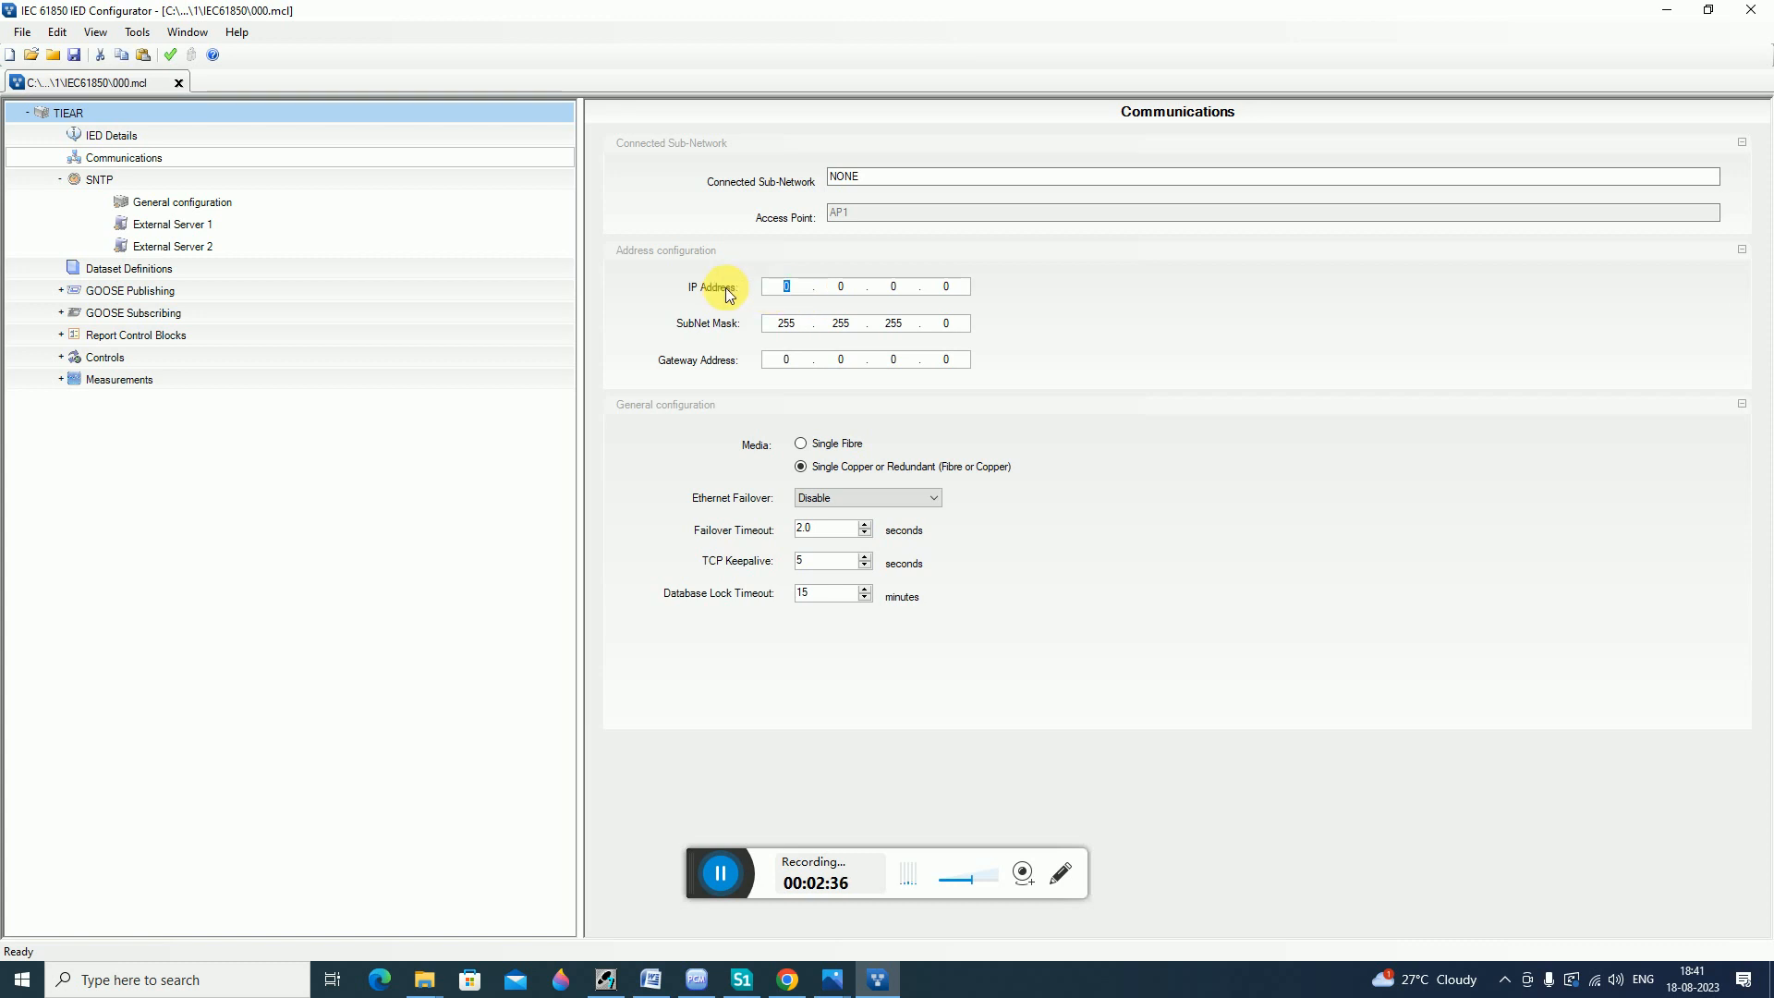
type("192.")
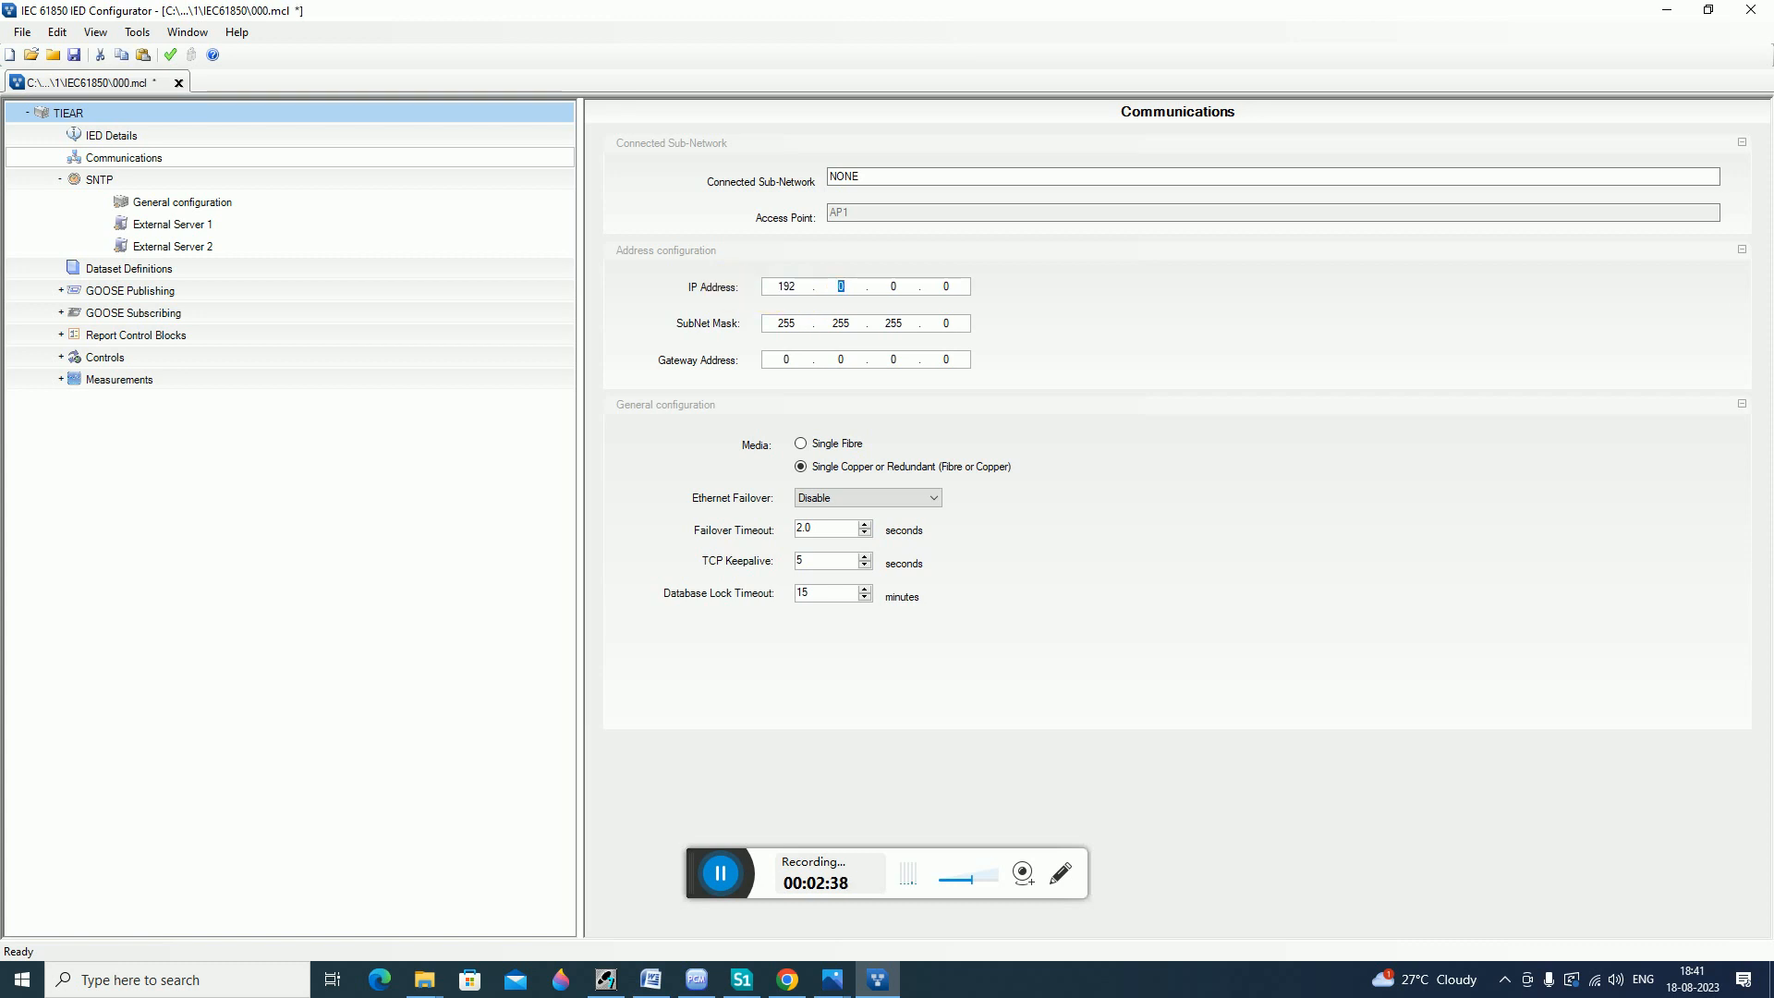
type("168.1.132")
left_click(795, 362)
left_click(958, 326)
key("shift+Tab")
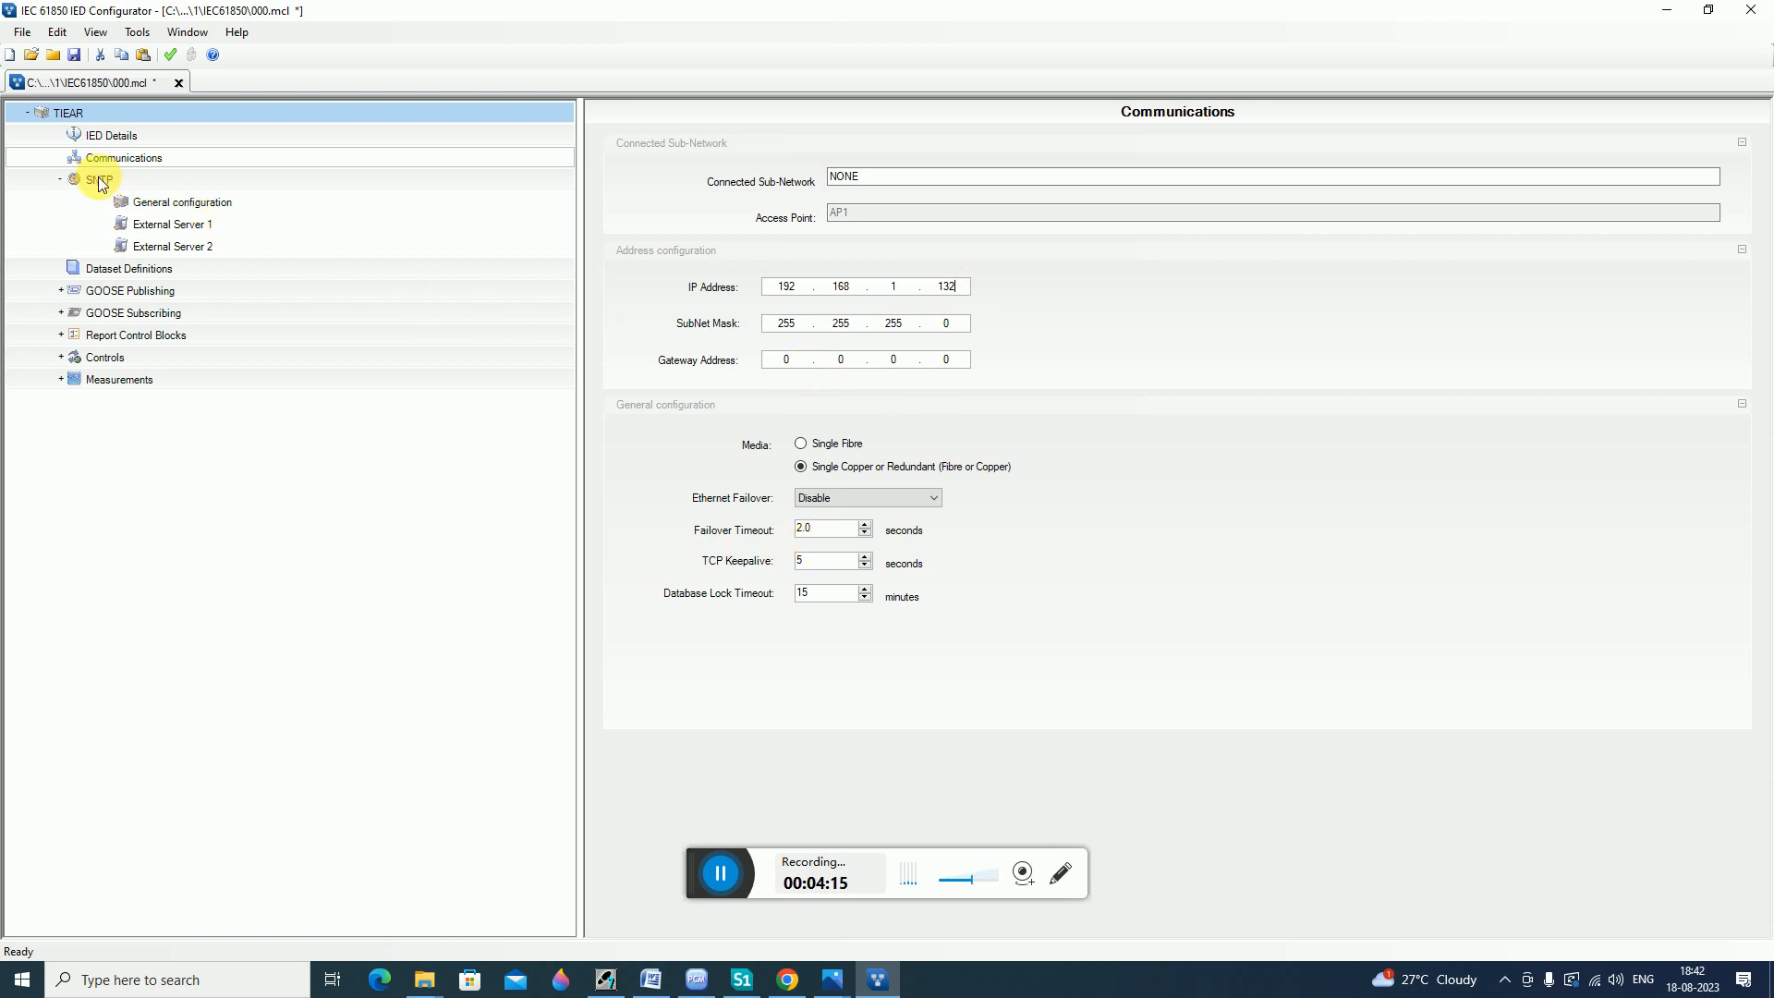
Set the SNTP External Server 1 IP address to 192.168.2.54.
left_click(173, 206)
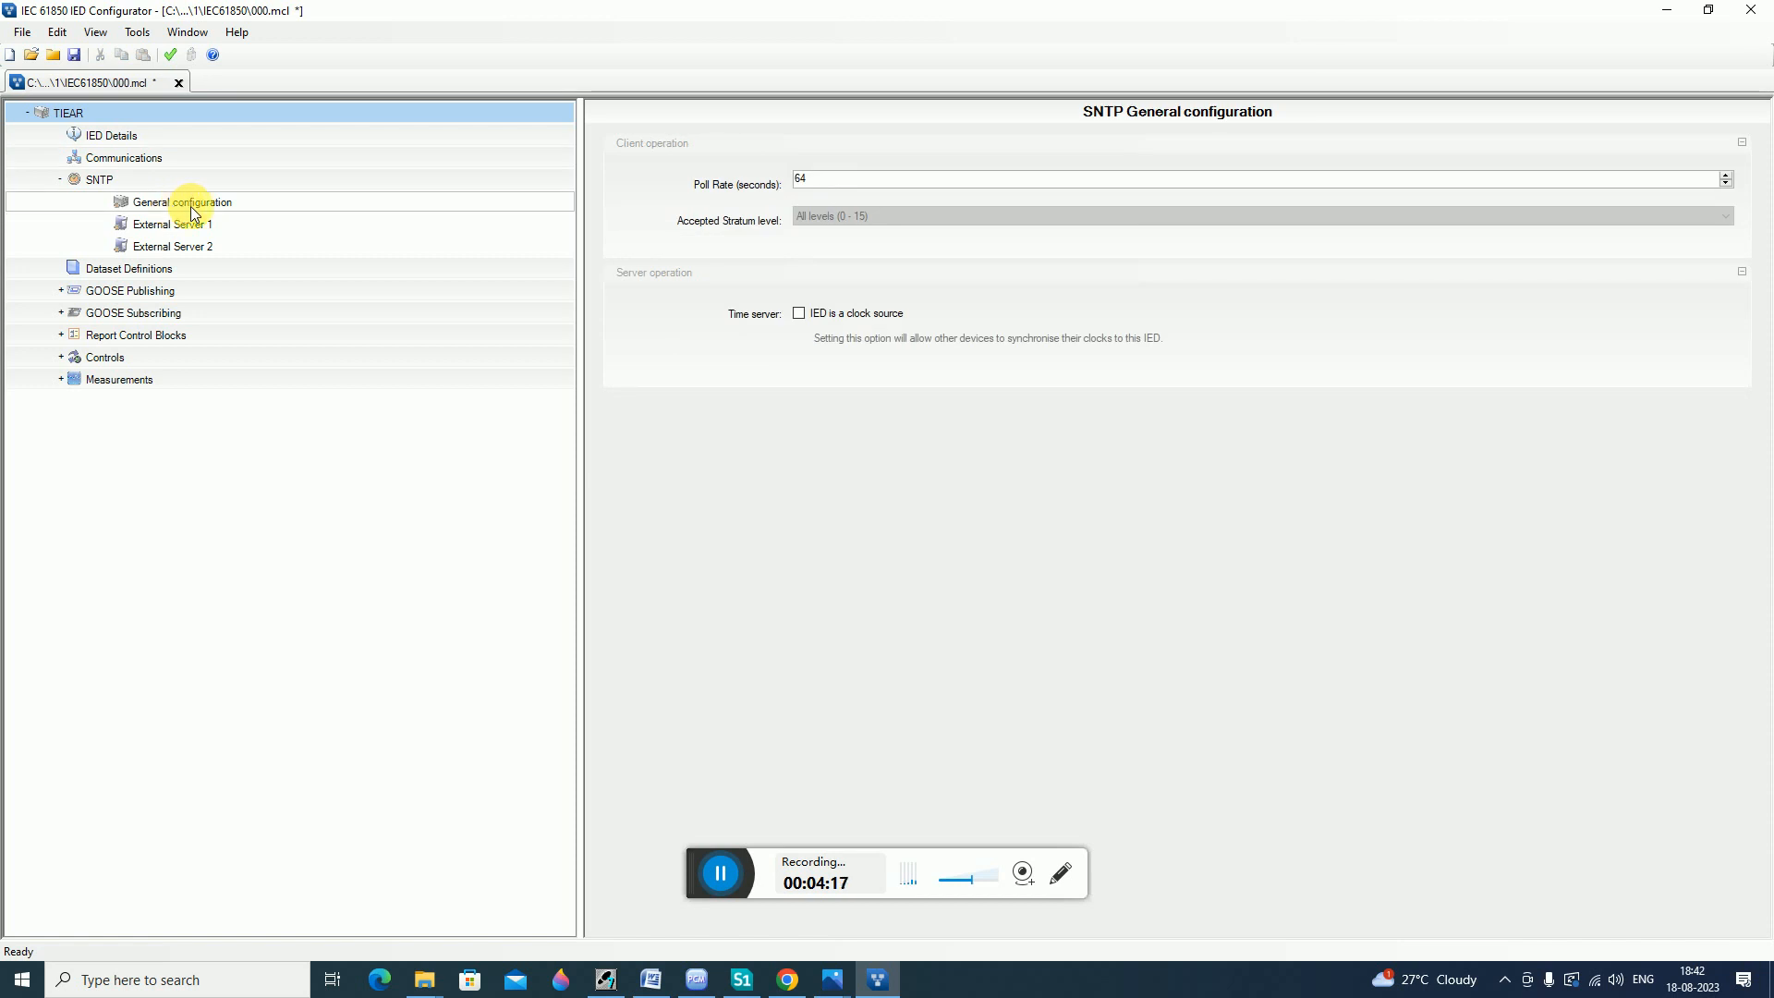
left_click(185, 224)
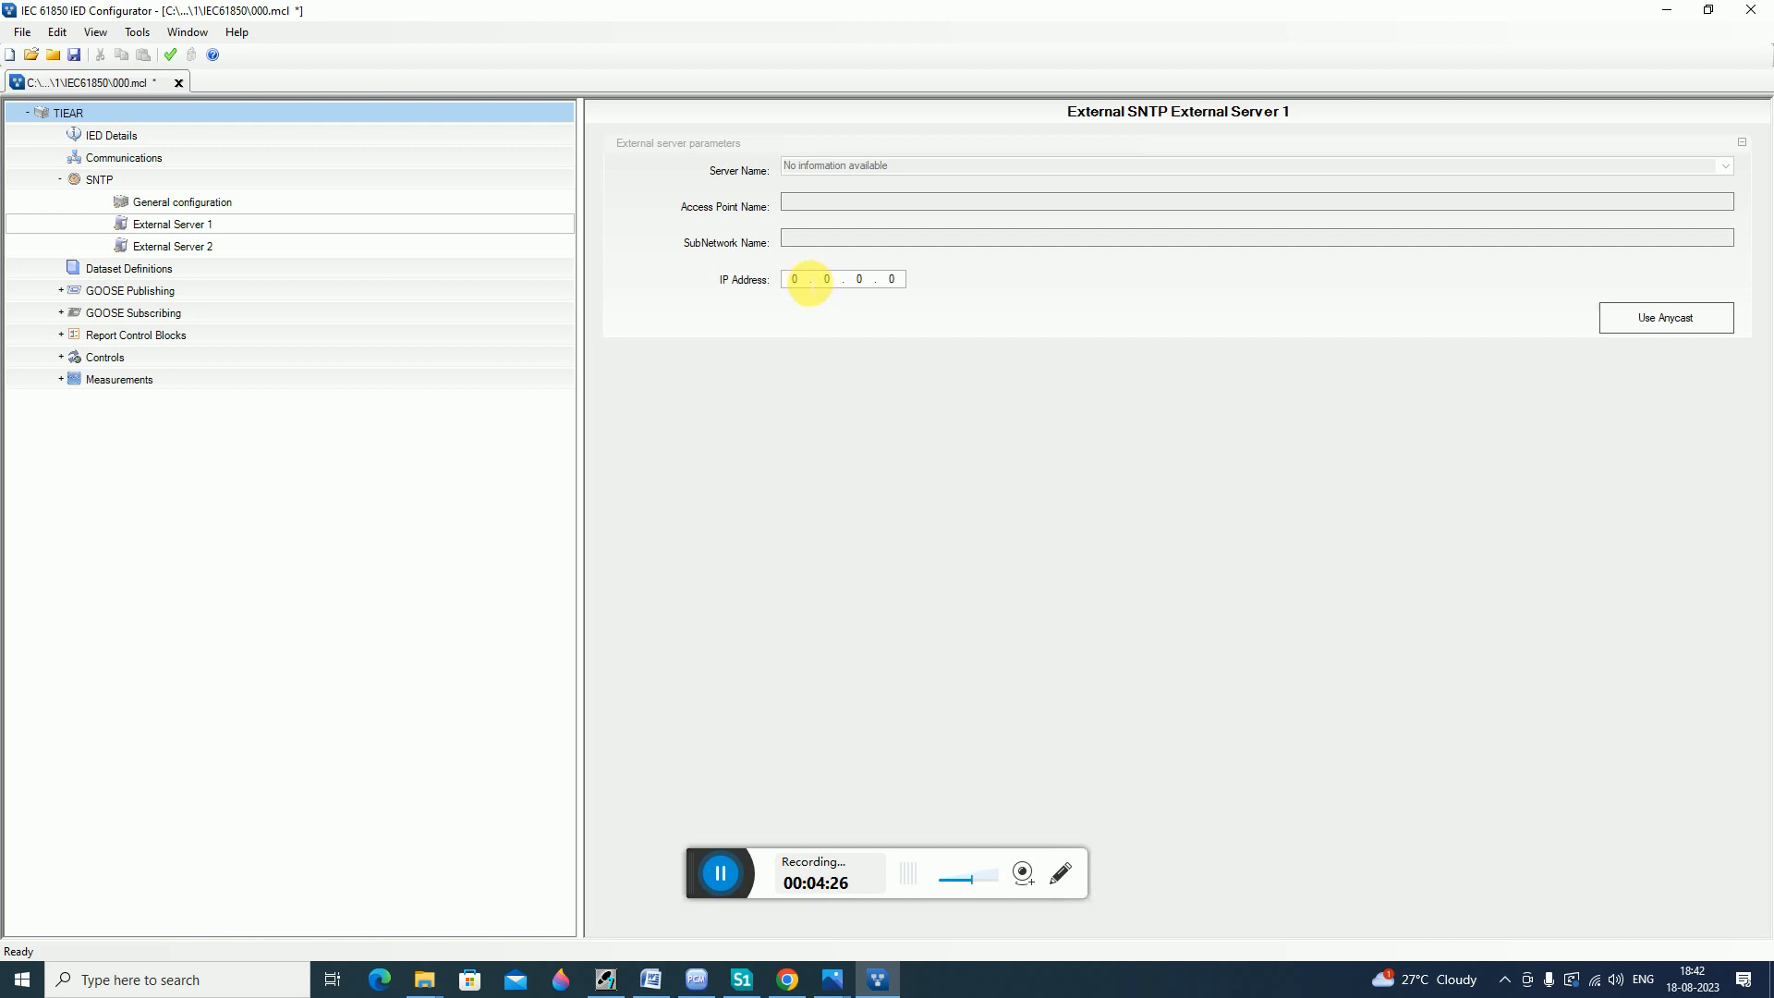
left_click(800, 281)
type("192 . ")
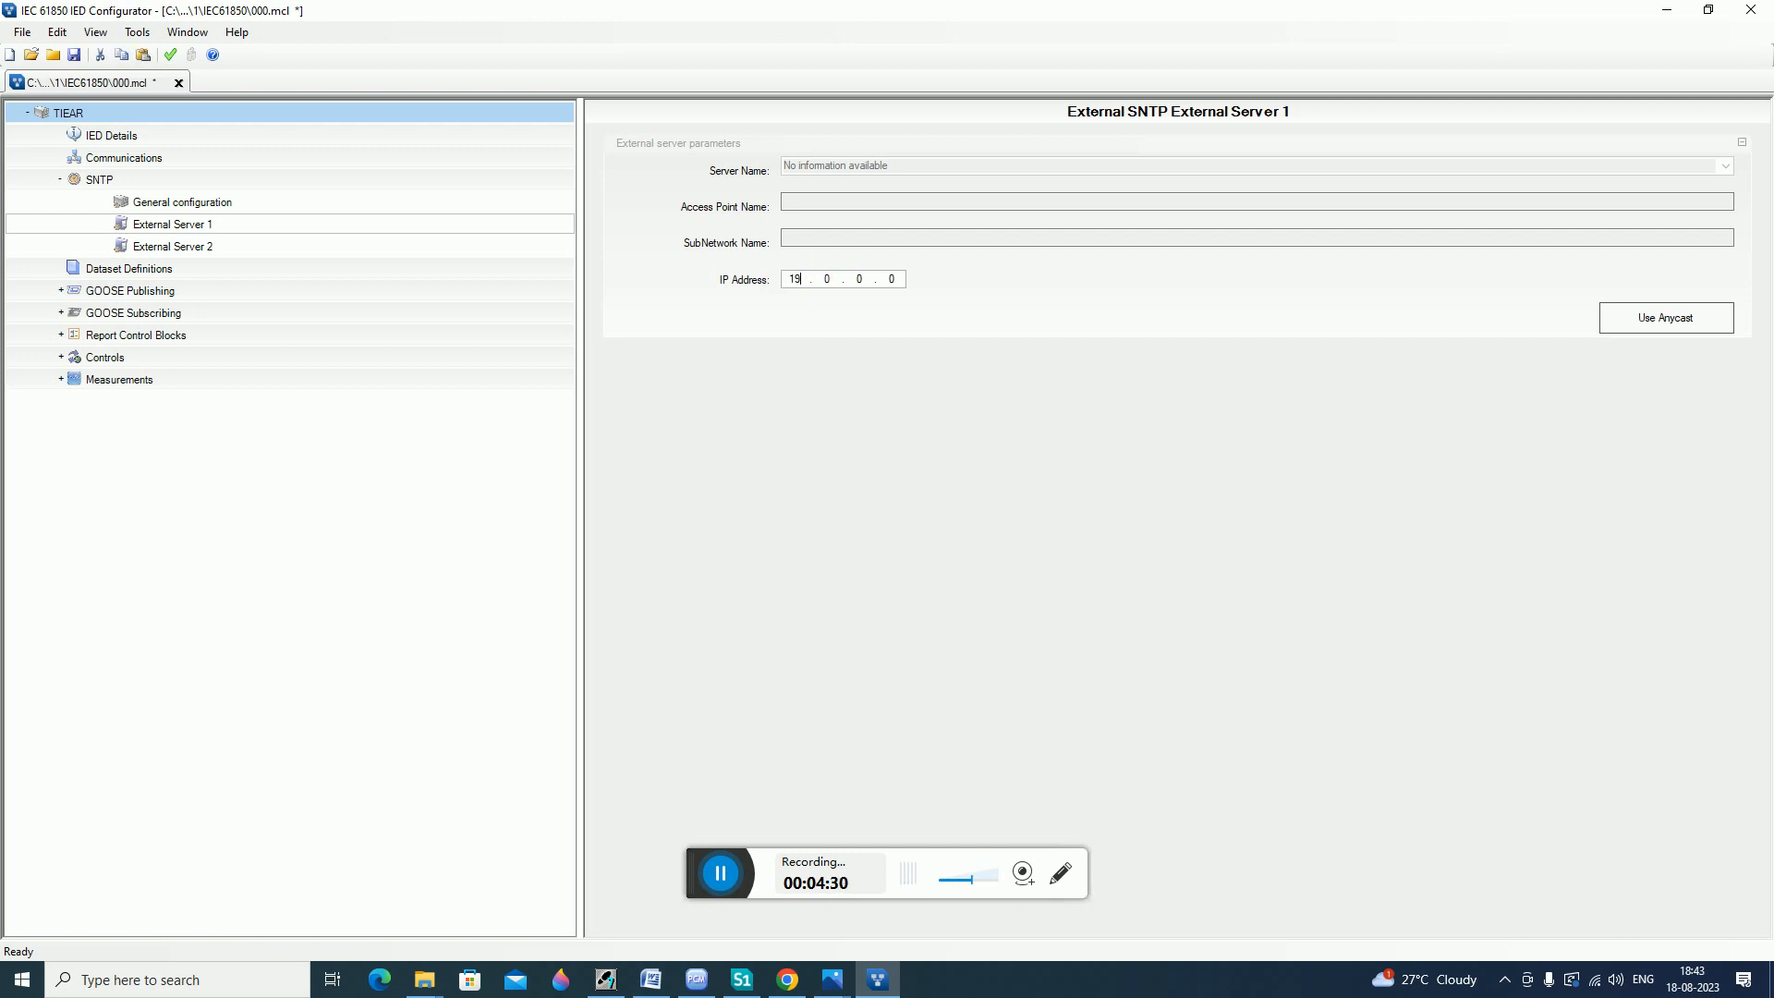
type("168 . 2")
key("period")
type("54")
Review the Communications settings and the IED summary validation report.
left_click(113, 161)
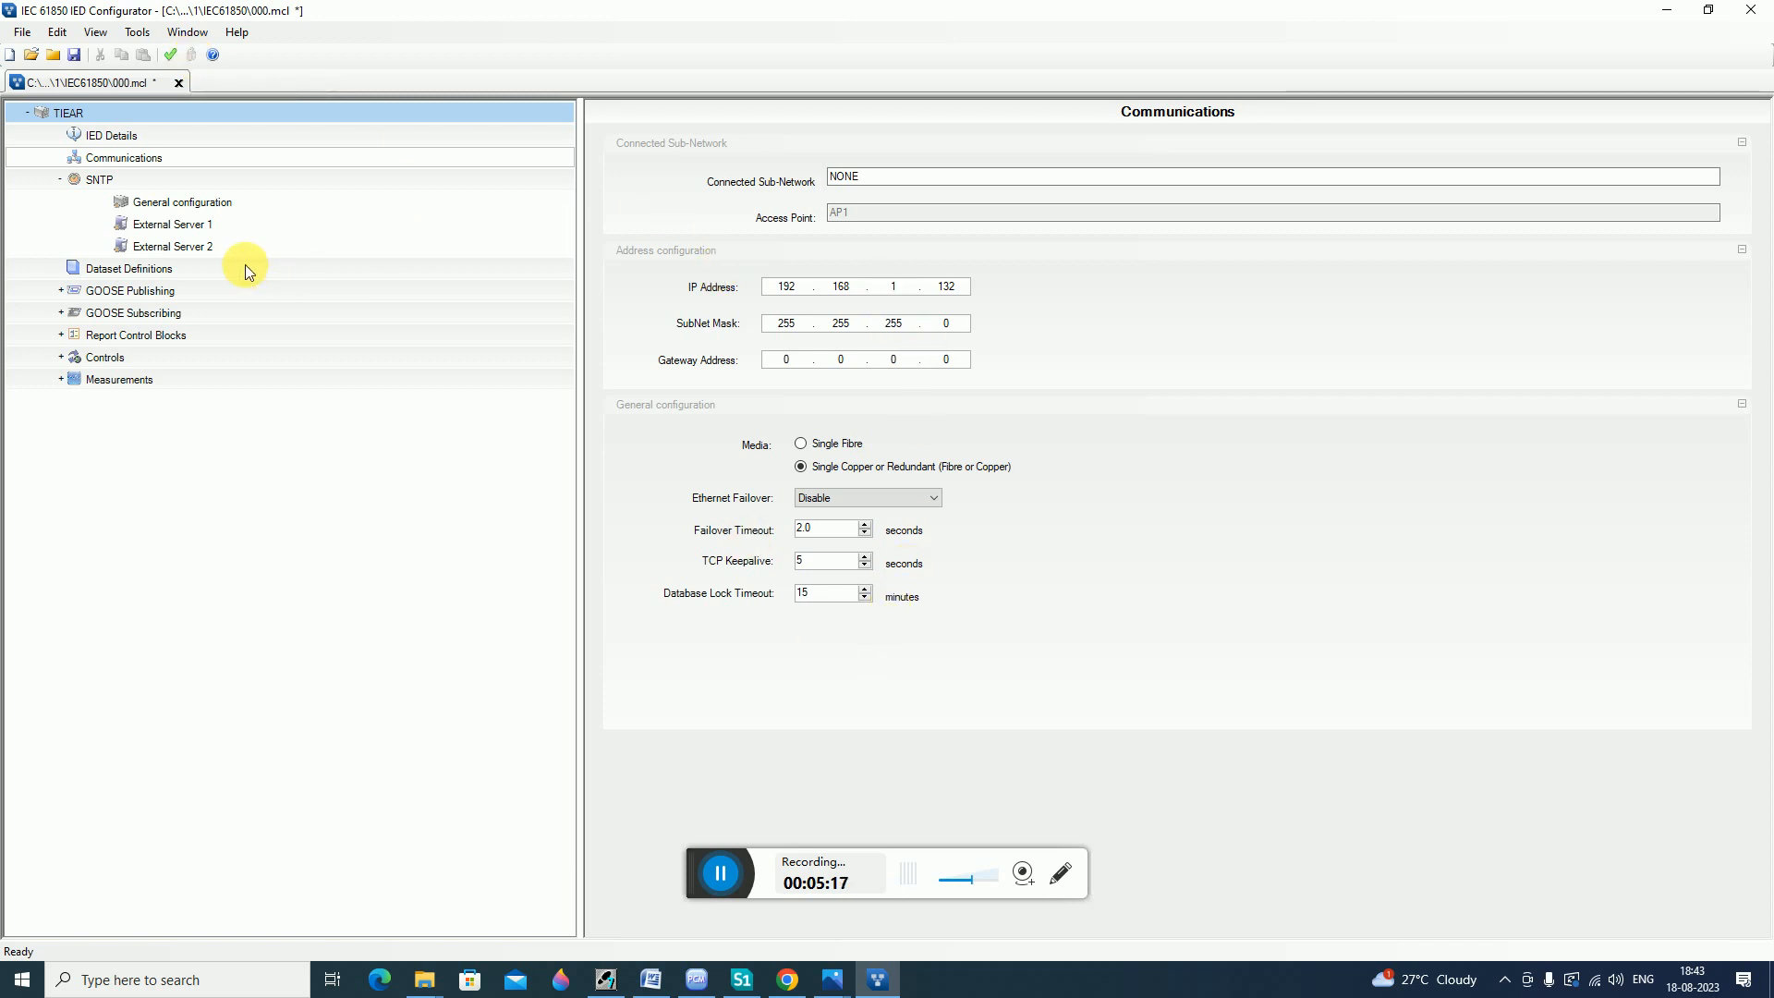
left_click(174, 225)
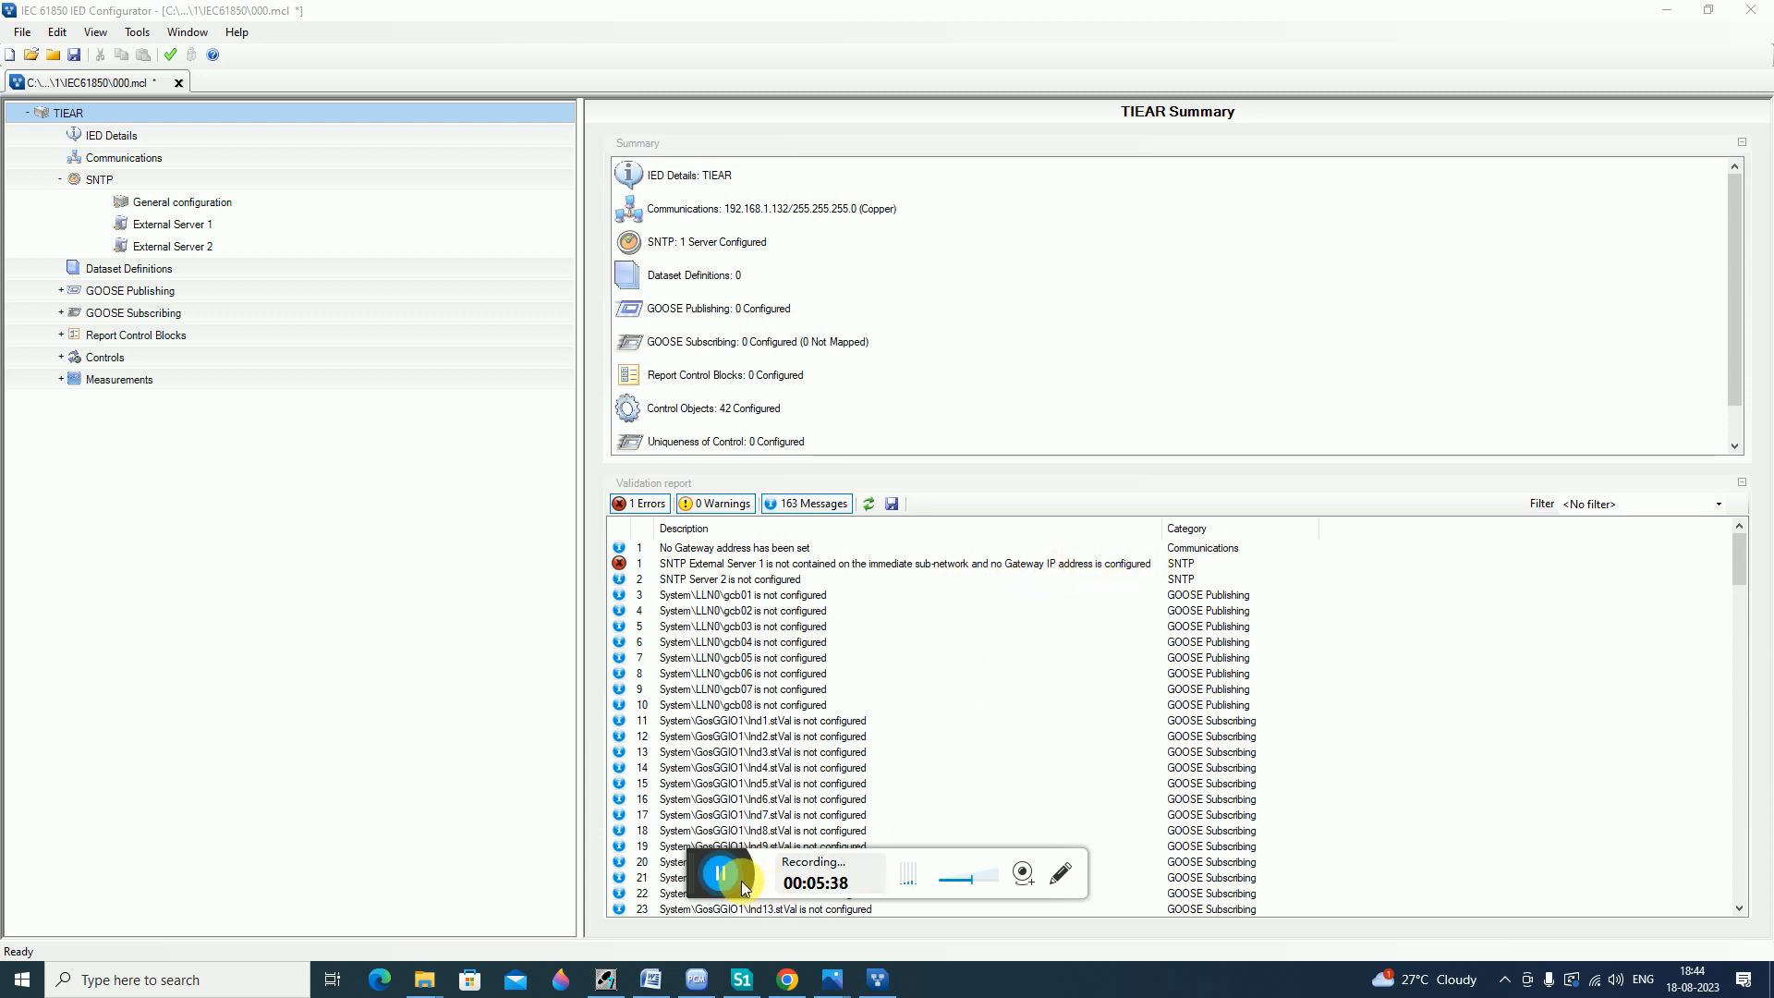
Change the SNTP External Server 1 IP address to 192.168.2.1.
left_click(185, 226)
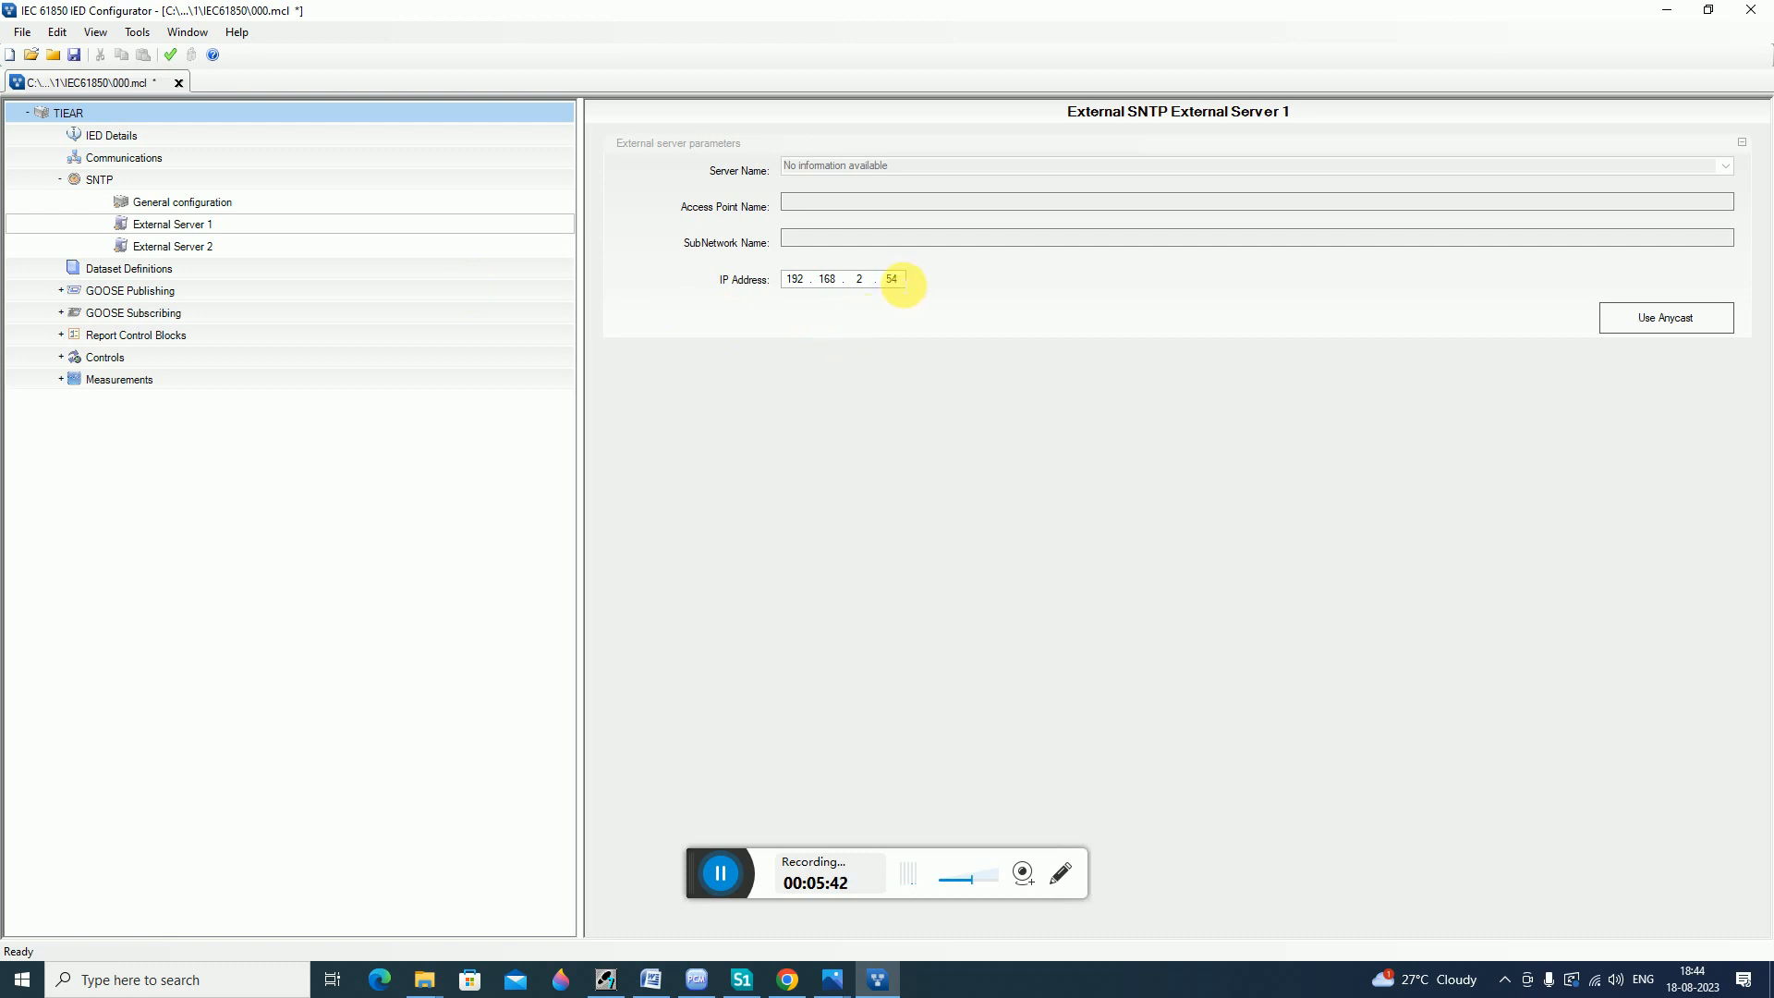
double_click(895, 281)
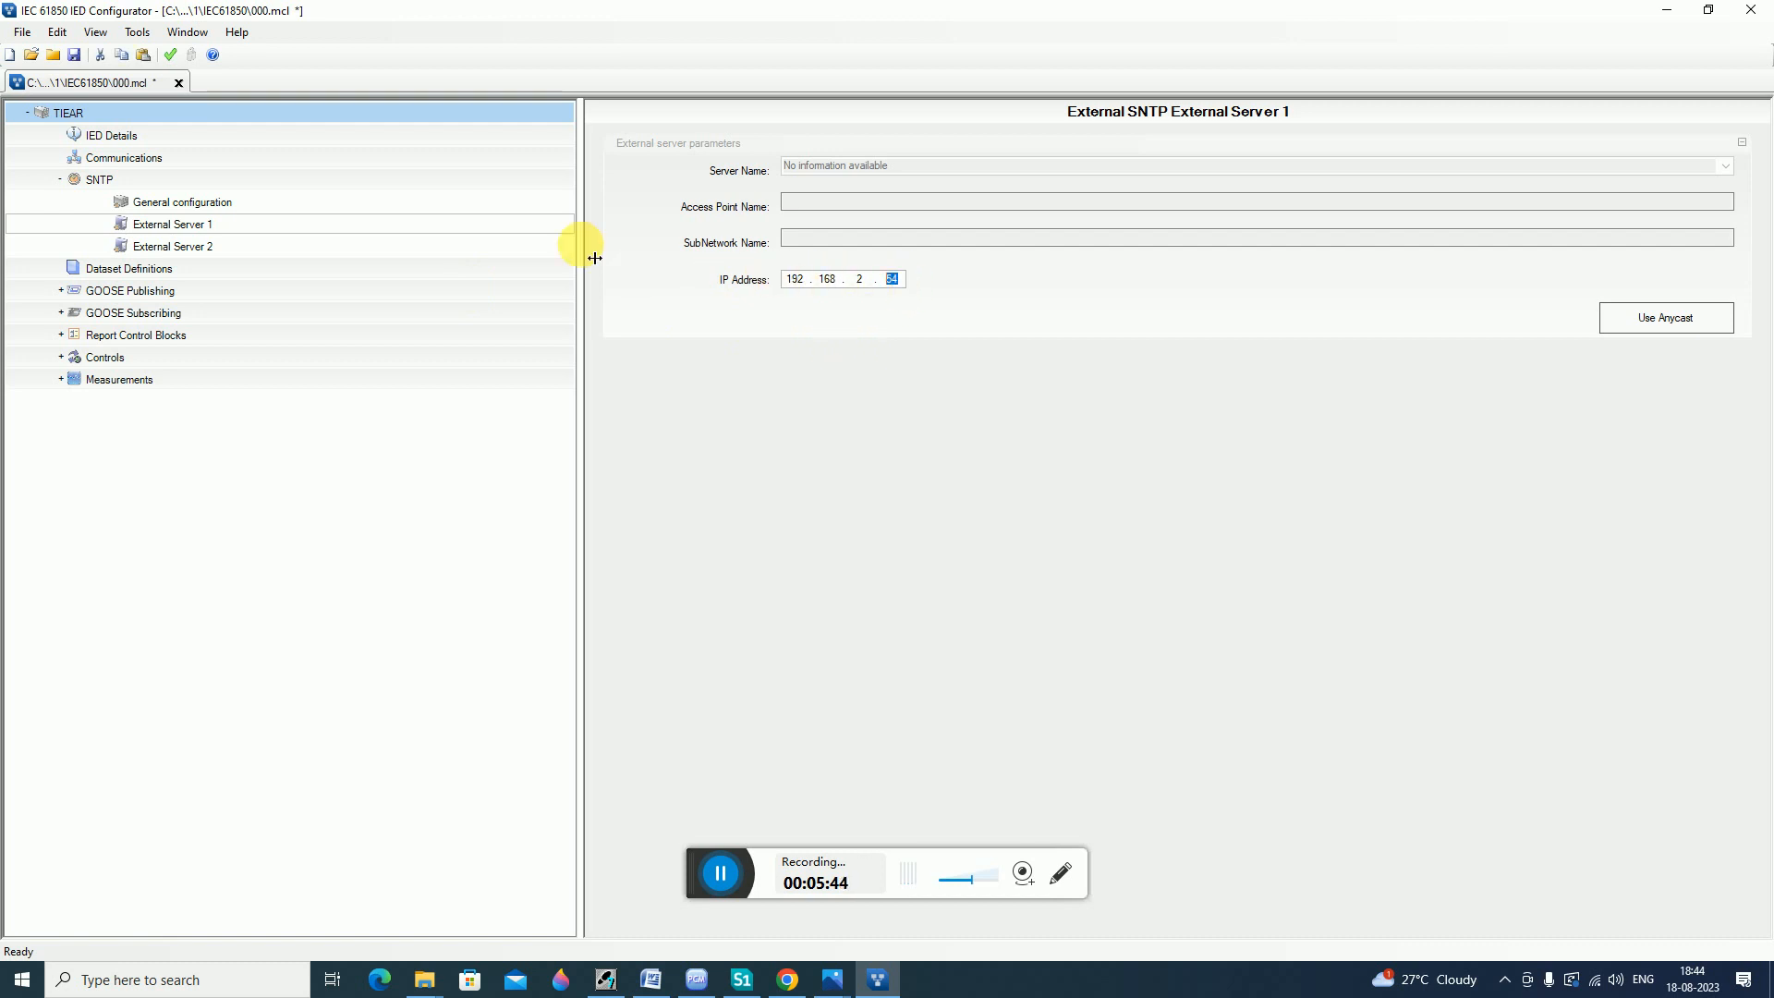
key("BackSpace")
type("1")
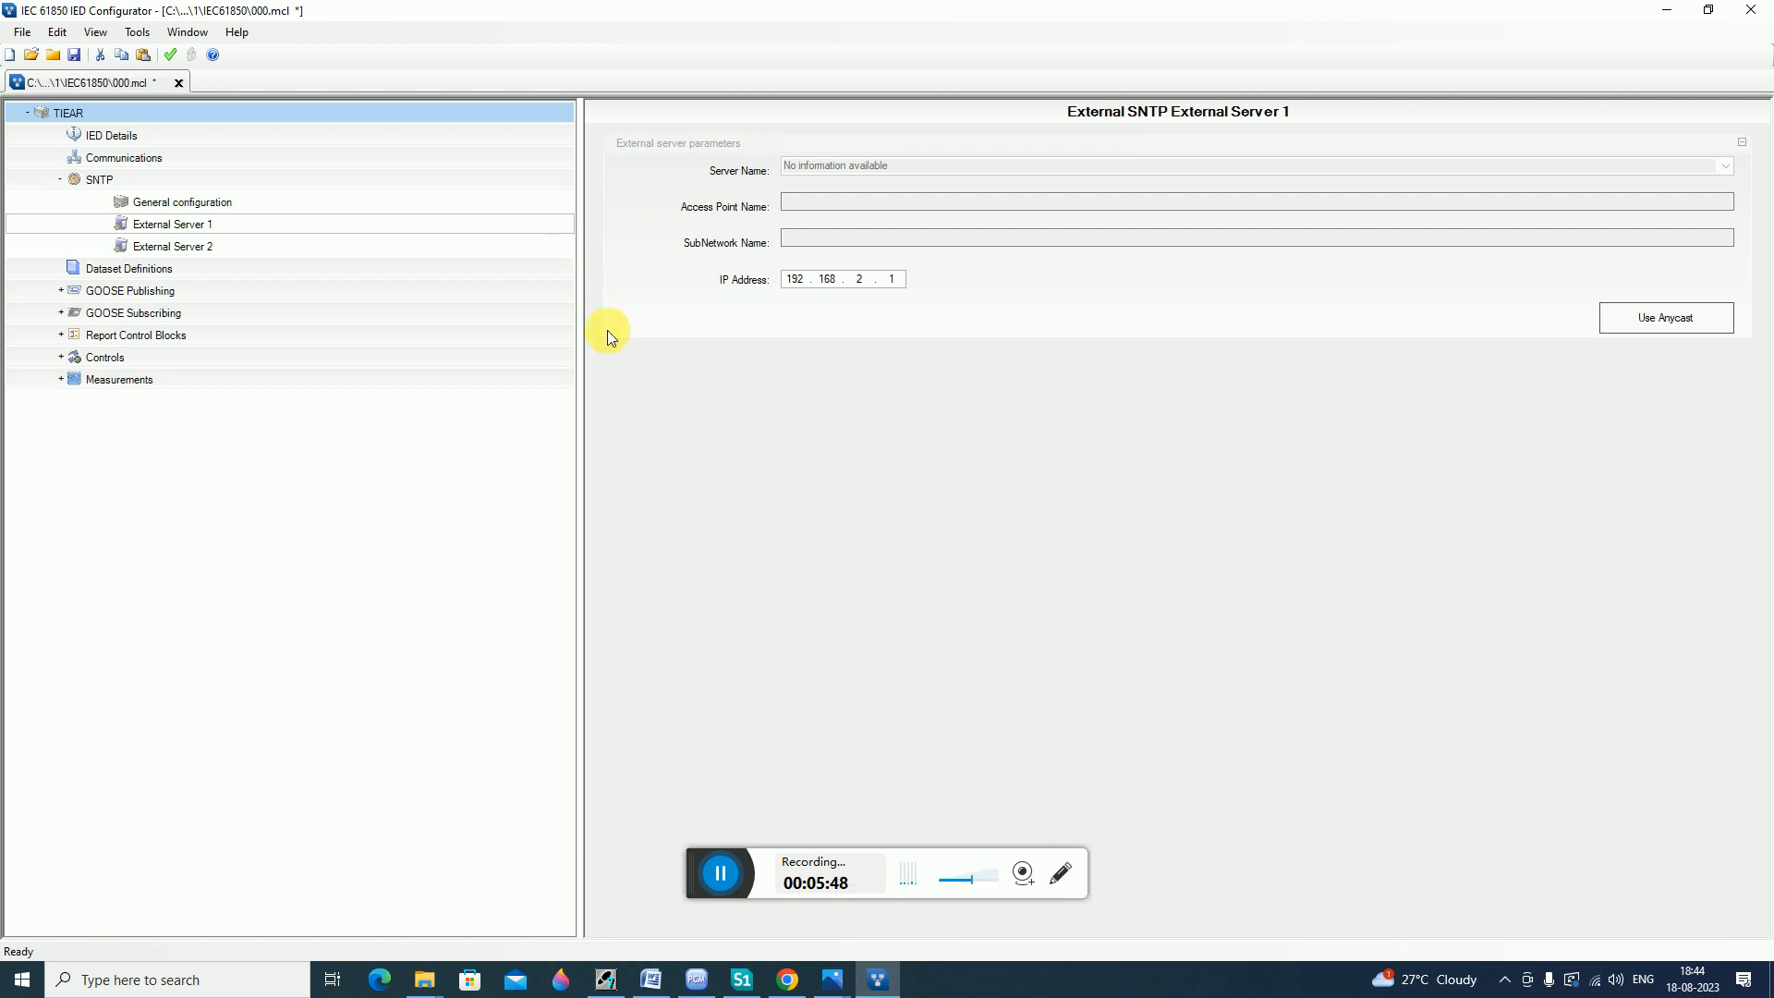
left_click(726, 881)
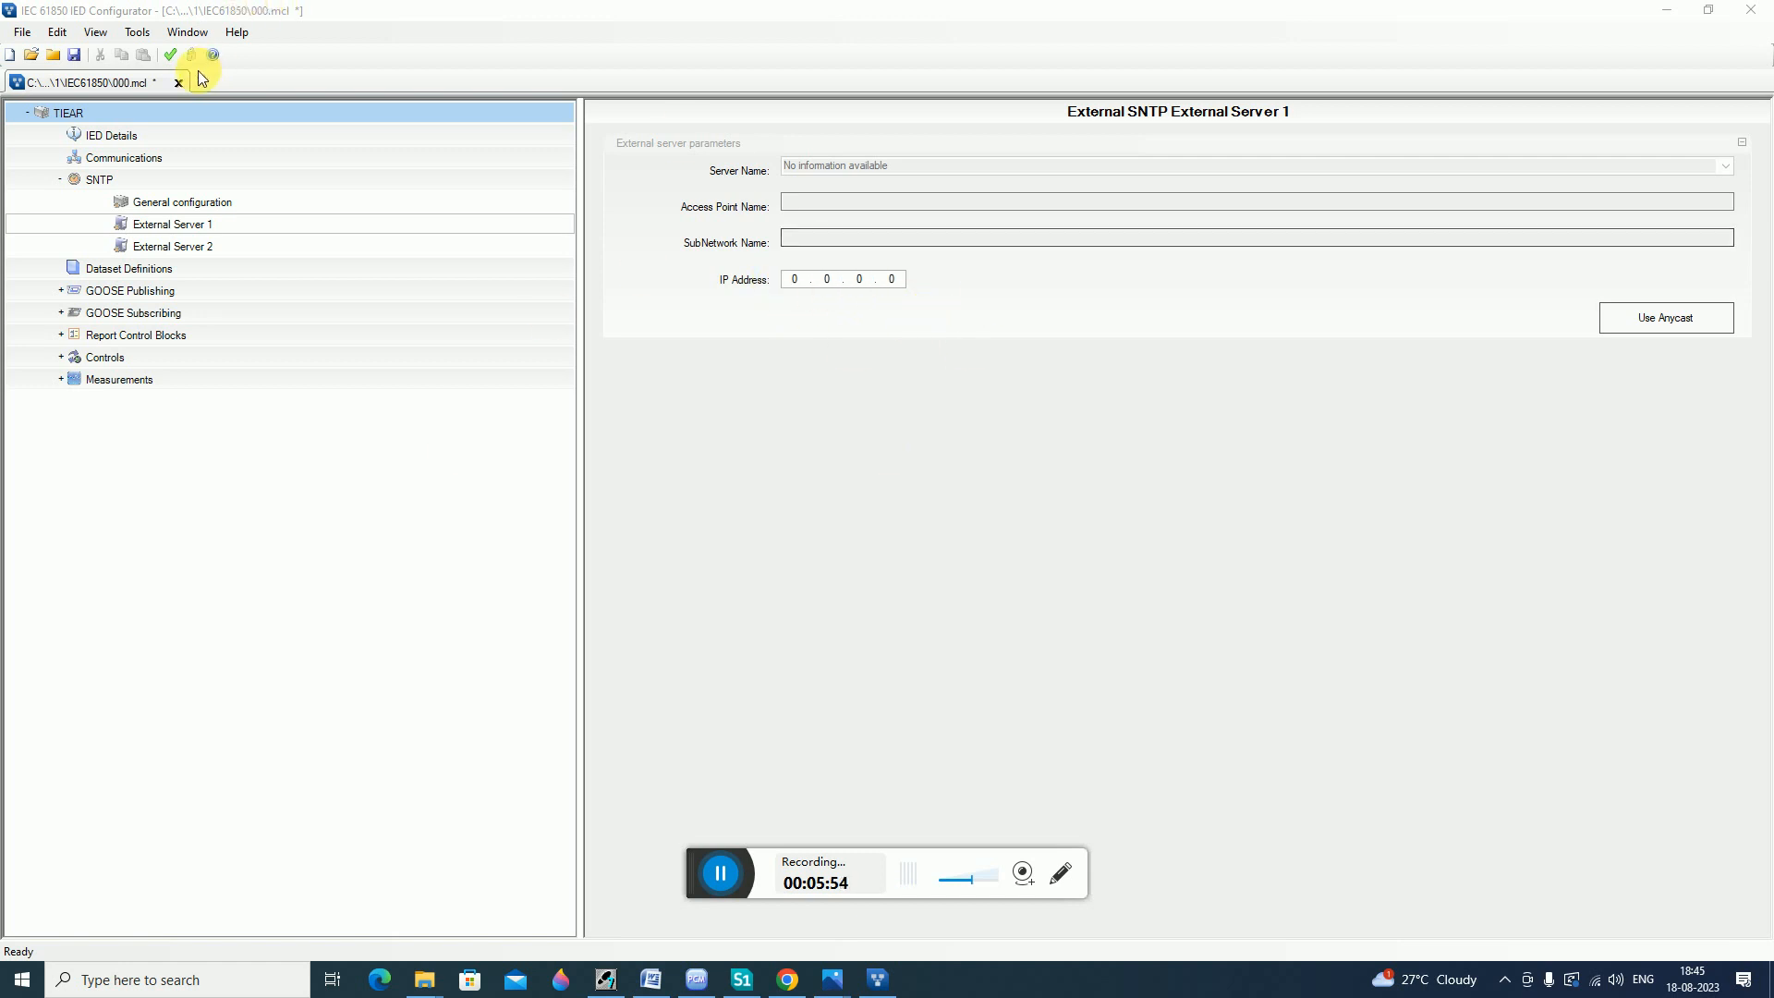
Validate the IED configuration with the SNTP server address left at 0.0.0.0.
left_click(793, 282)
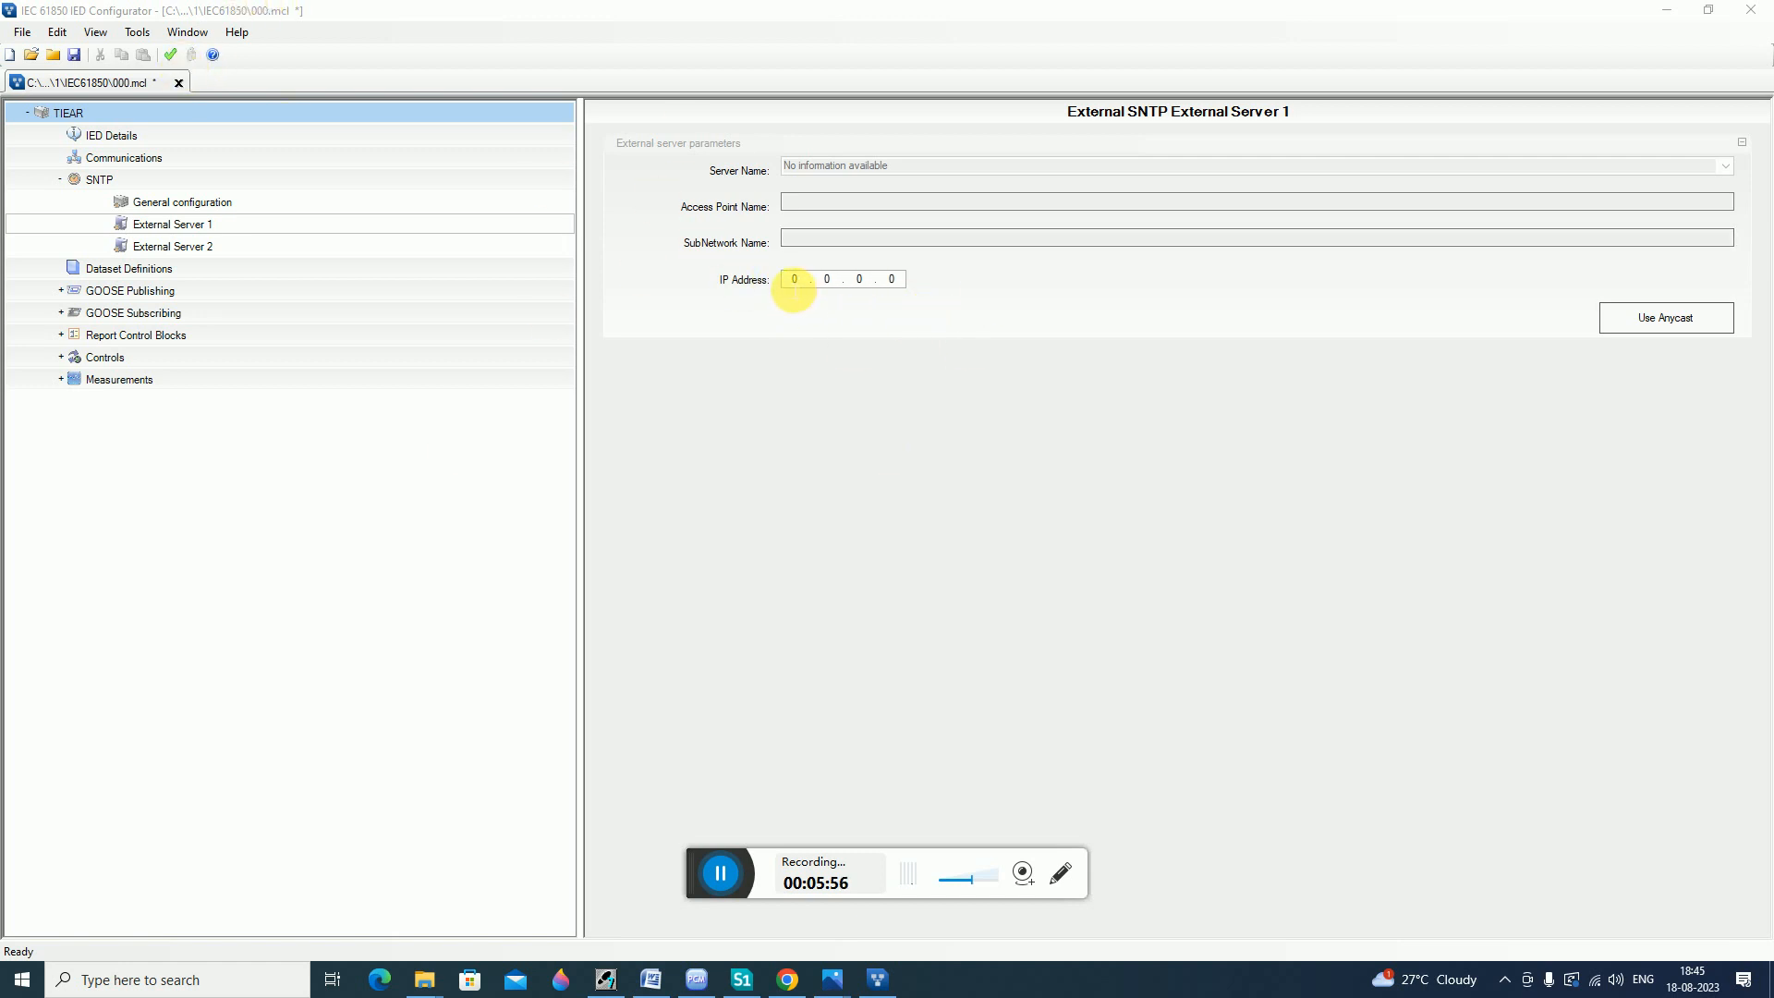
left_click(895, 282)
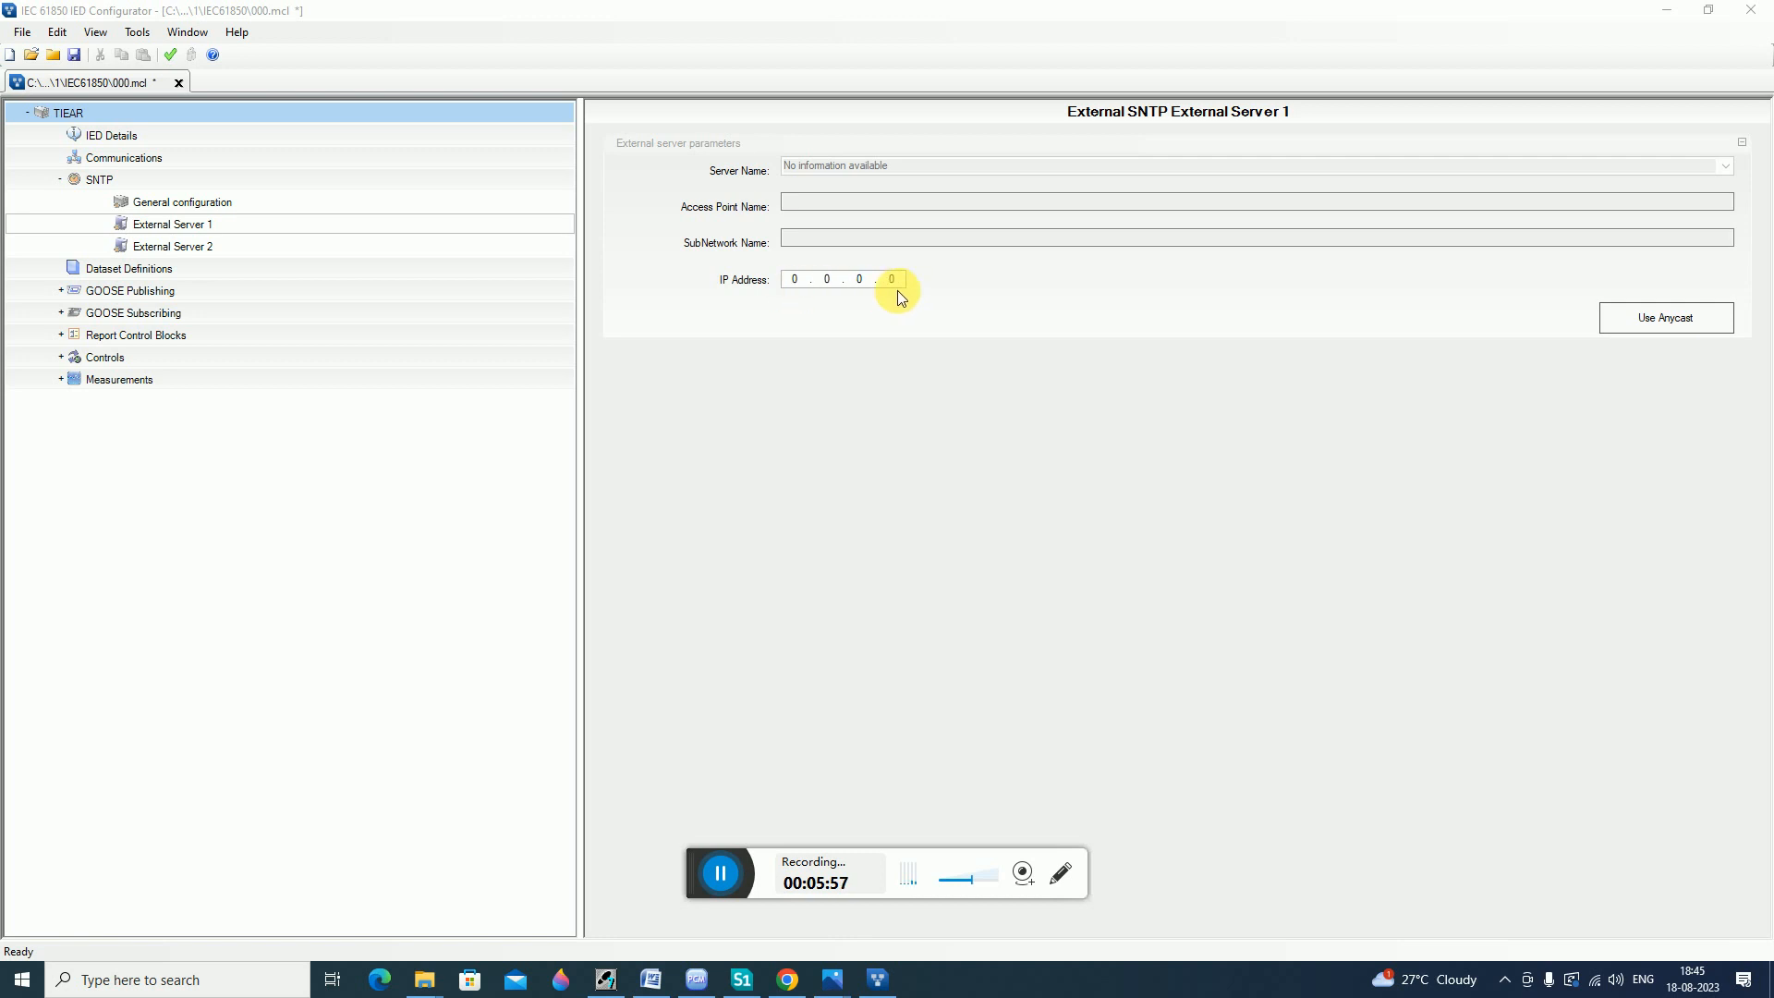
left_click(176, 57)
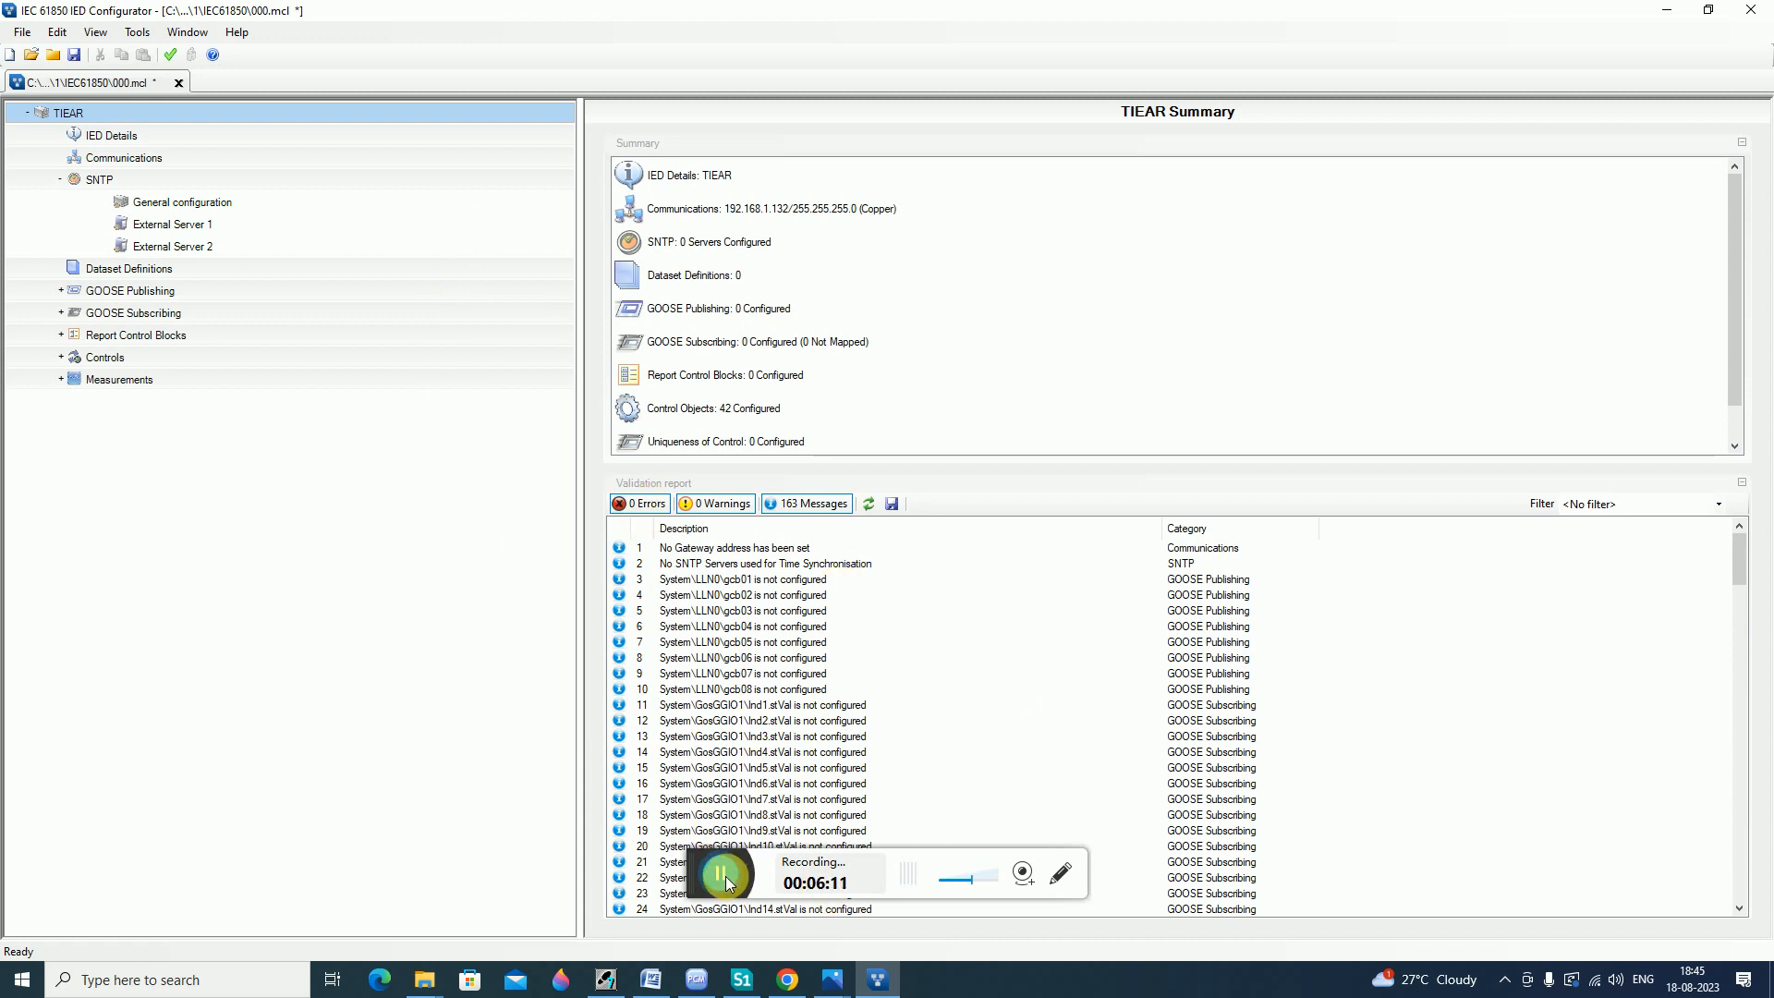
Save the 000.mcl configuration and close the IED Configurator.
left_click(66, 57)
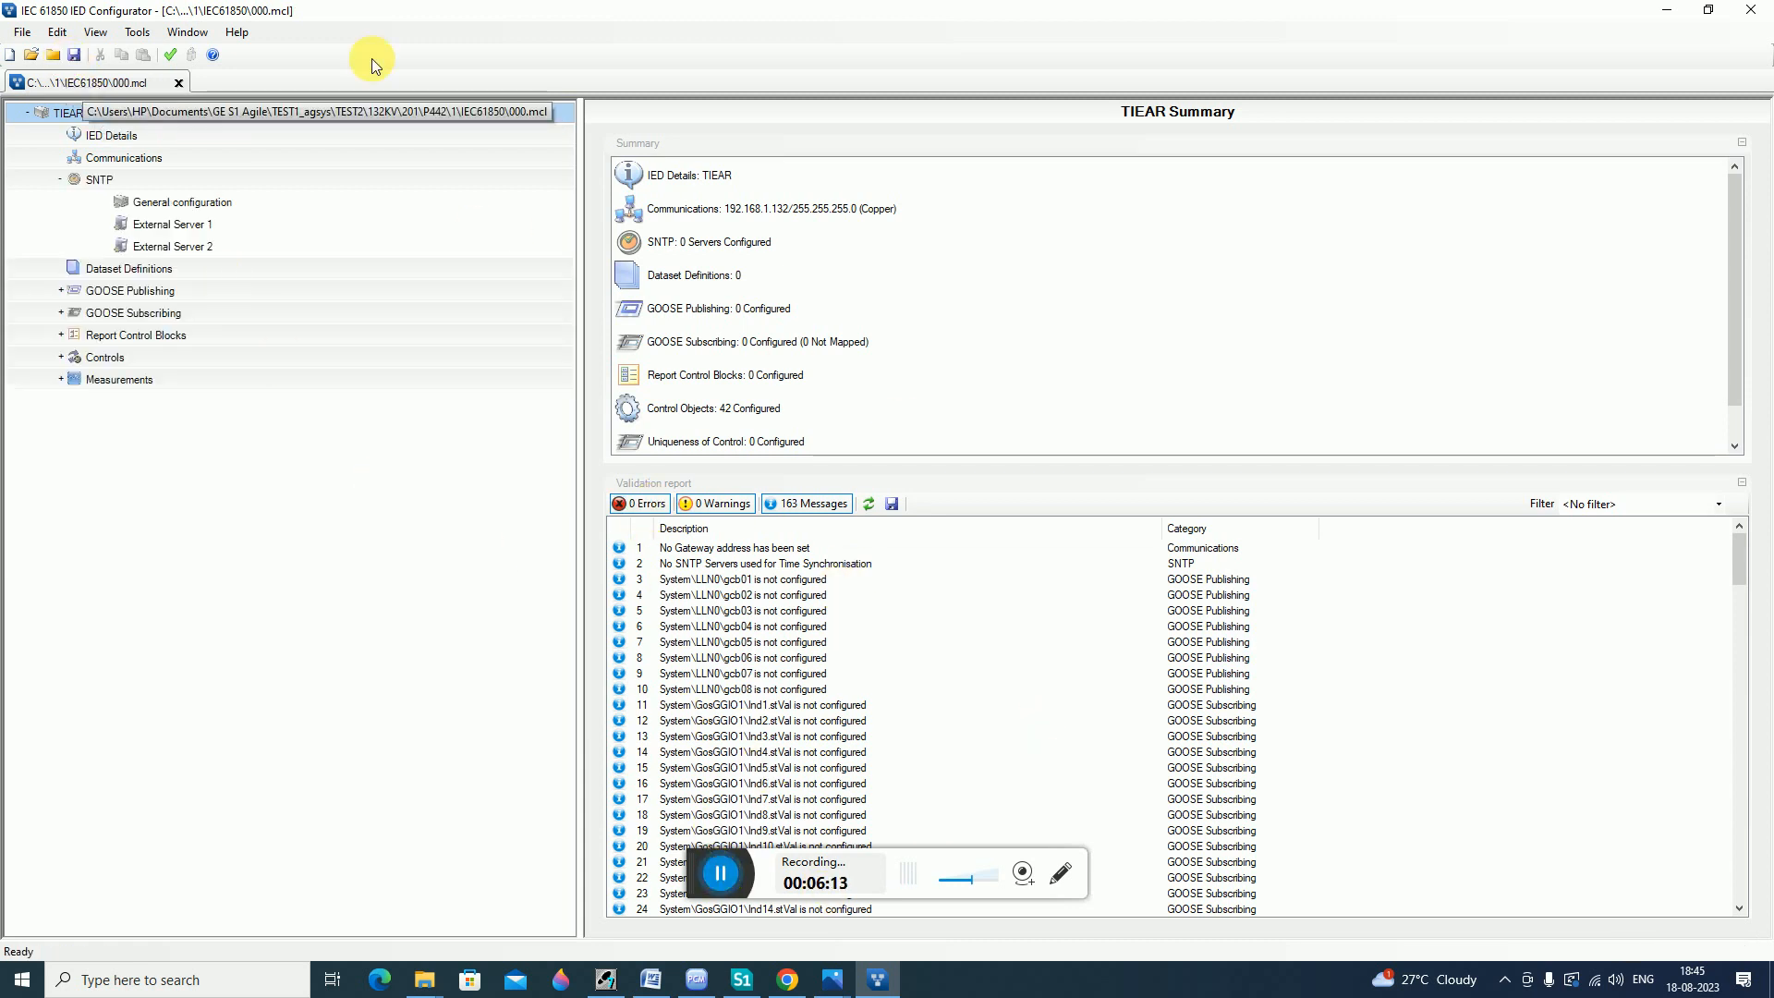
left_click(1752, 10)
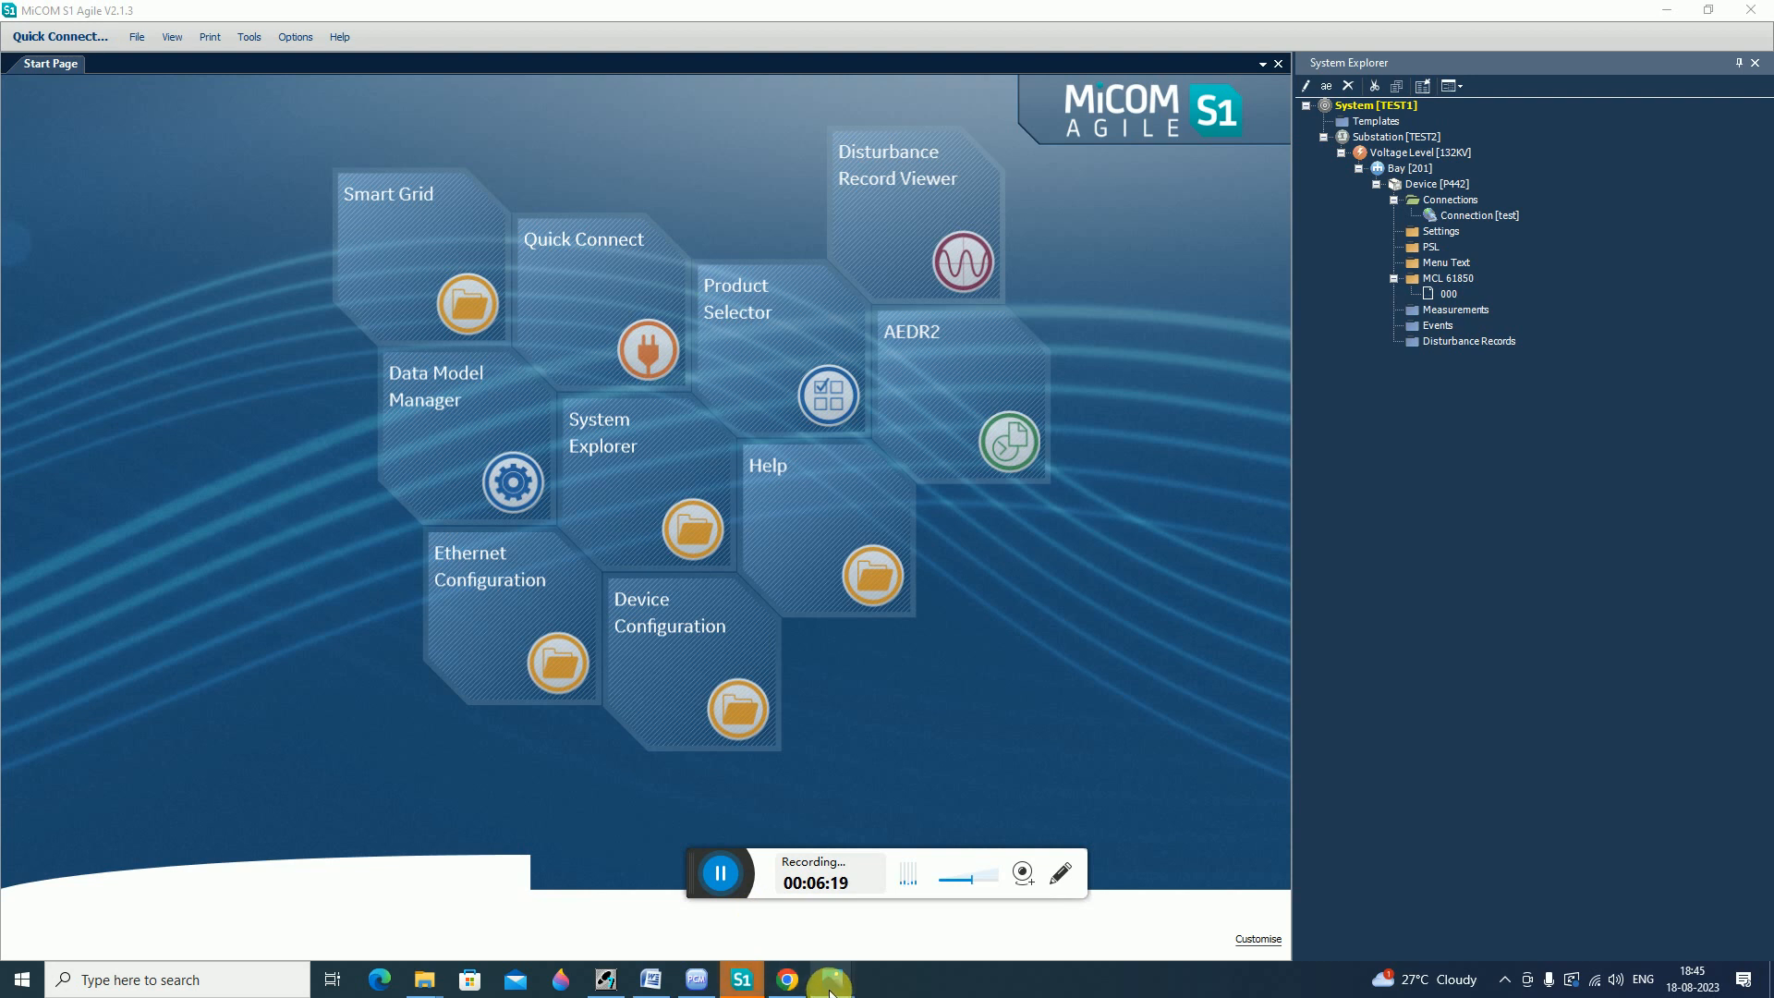
View the photo of the relay's front panel, then switch back to MiCOM S1 Agile.
mouse_move(832, 982)
left_click(920, 893)
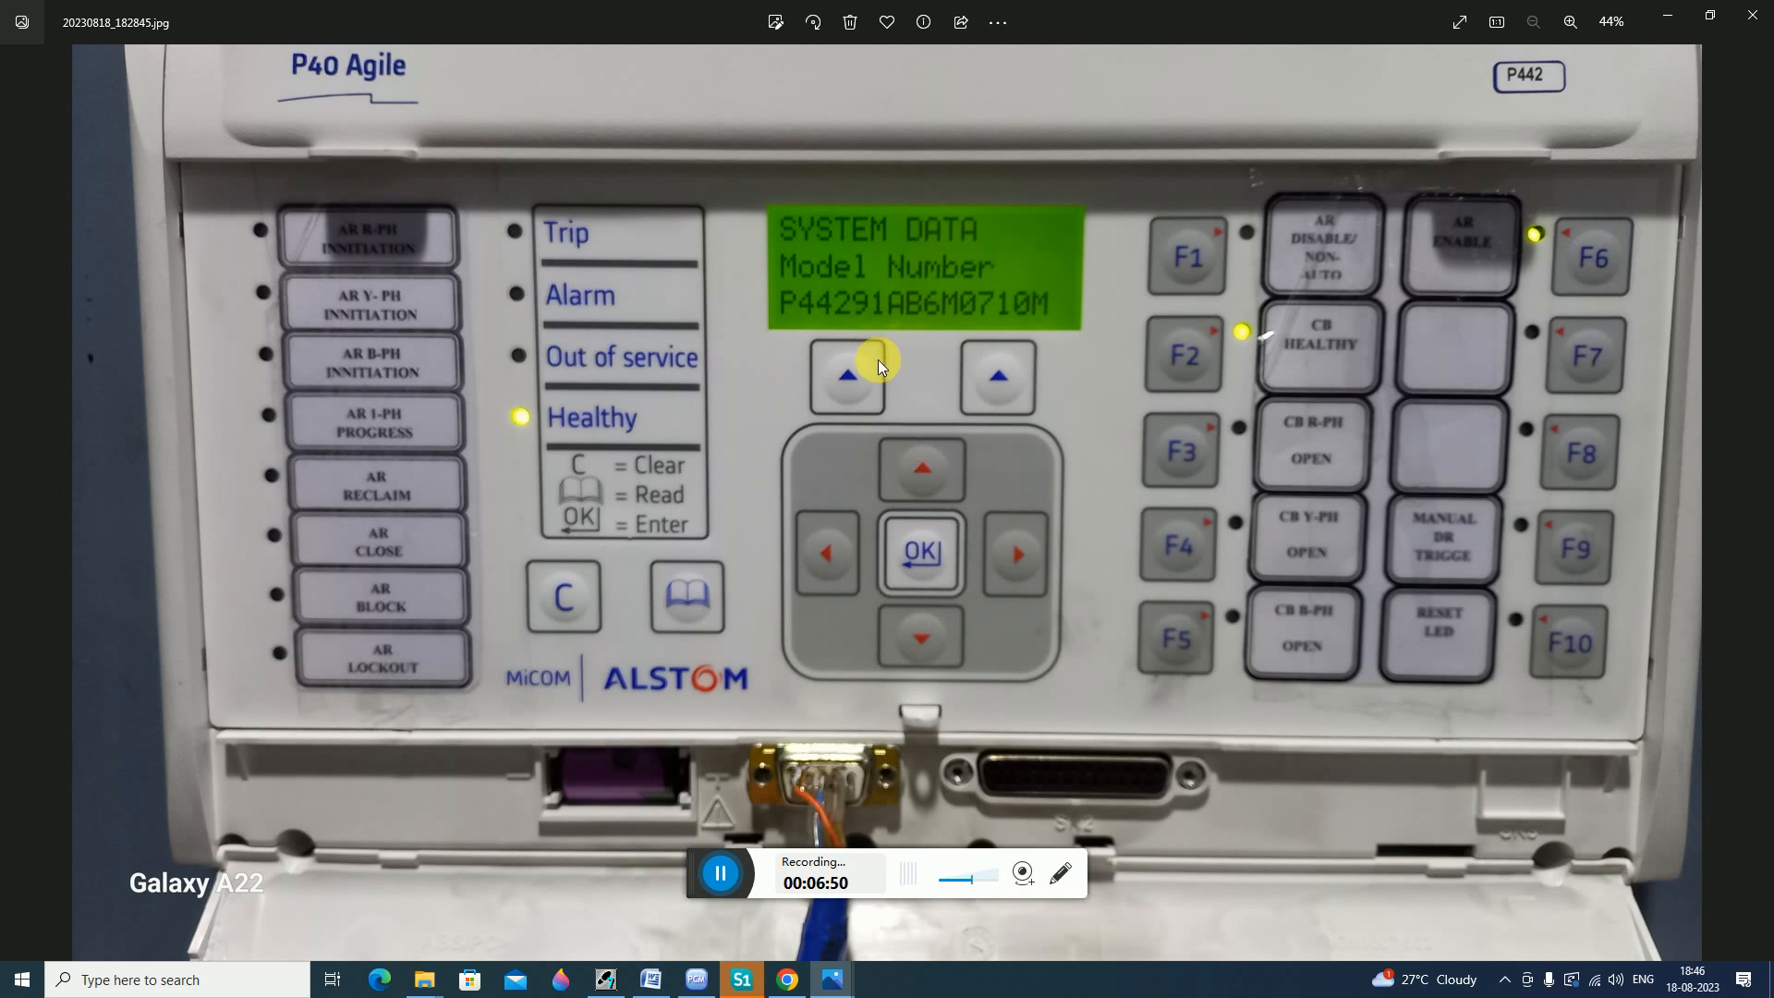
left_click(742, 979)
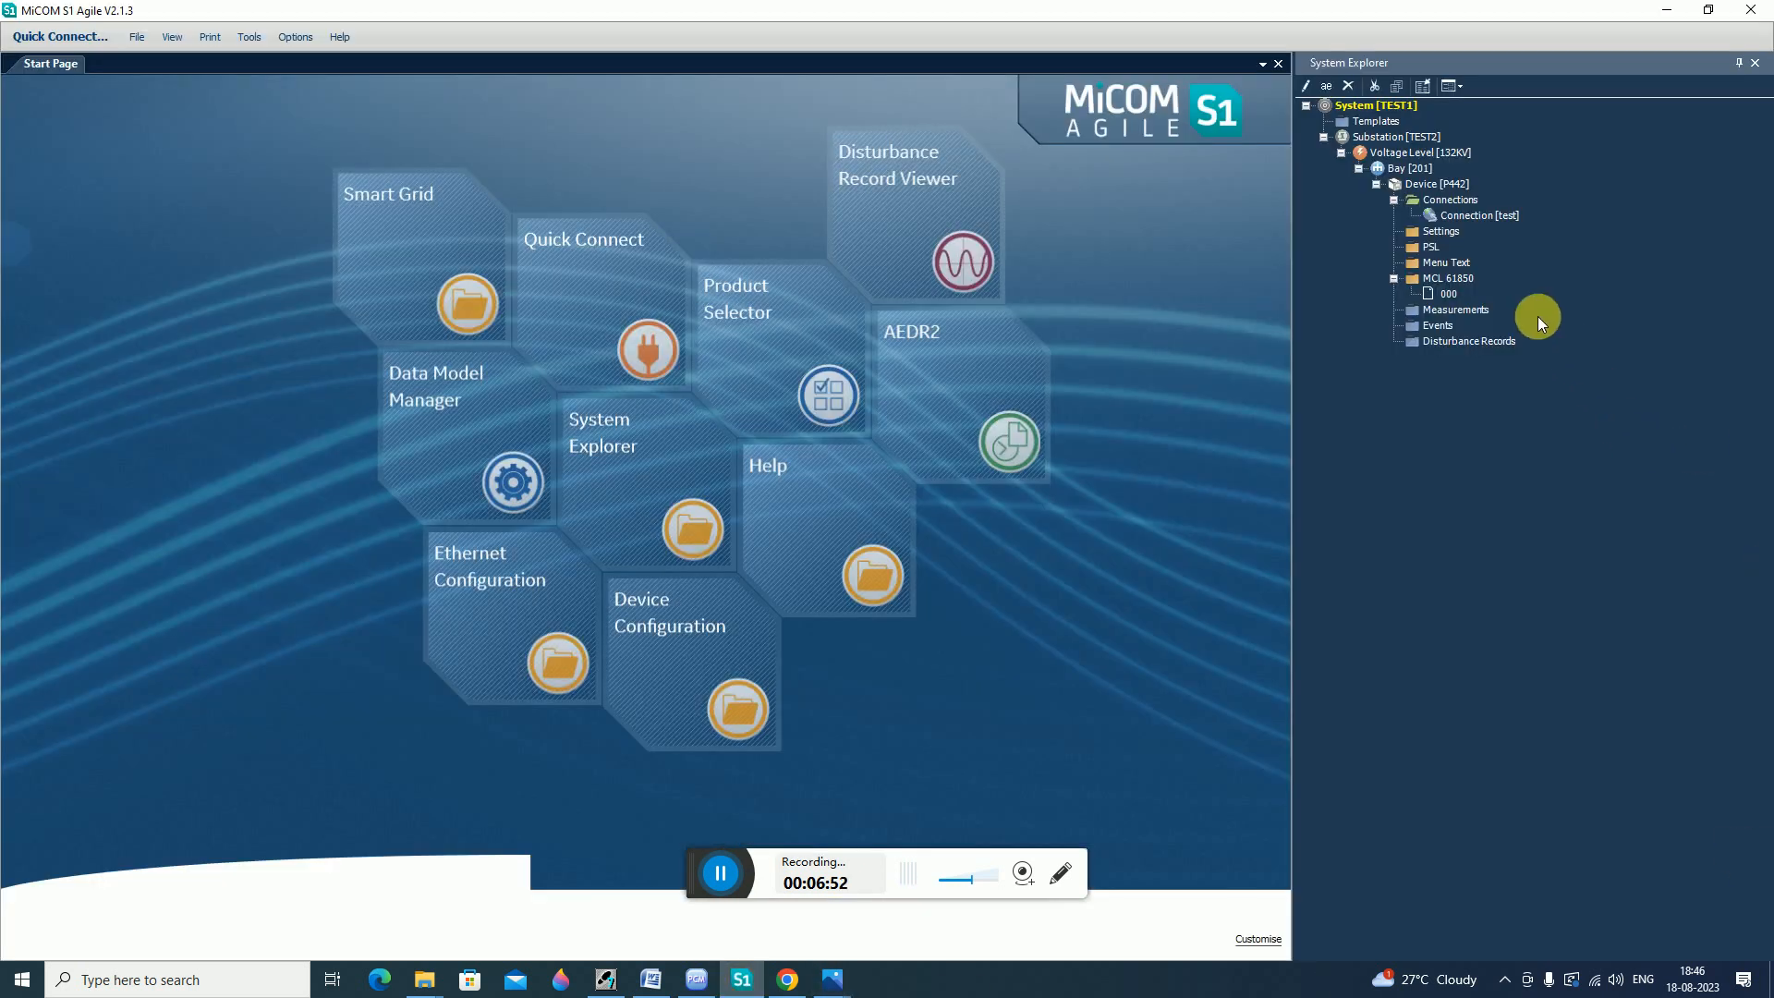
left_click(722, 872)
left_click(722, 877)
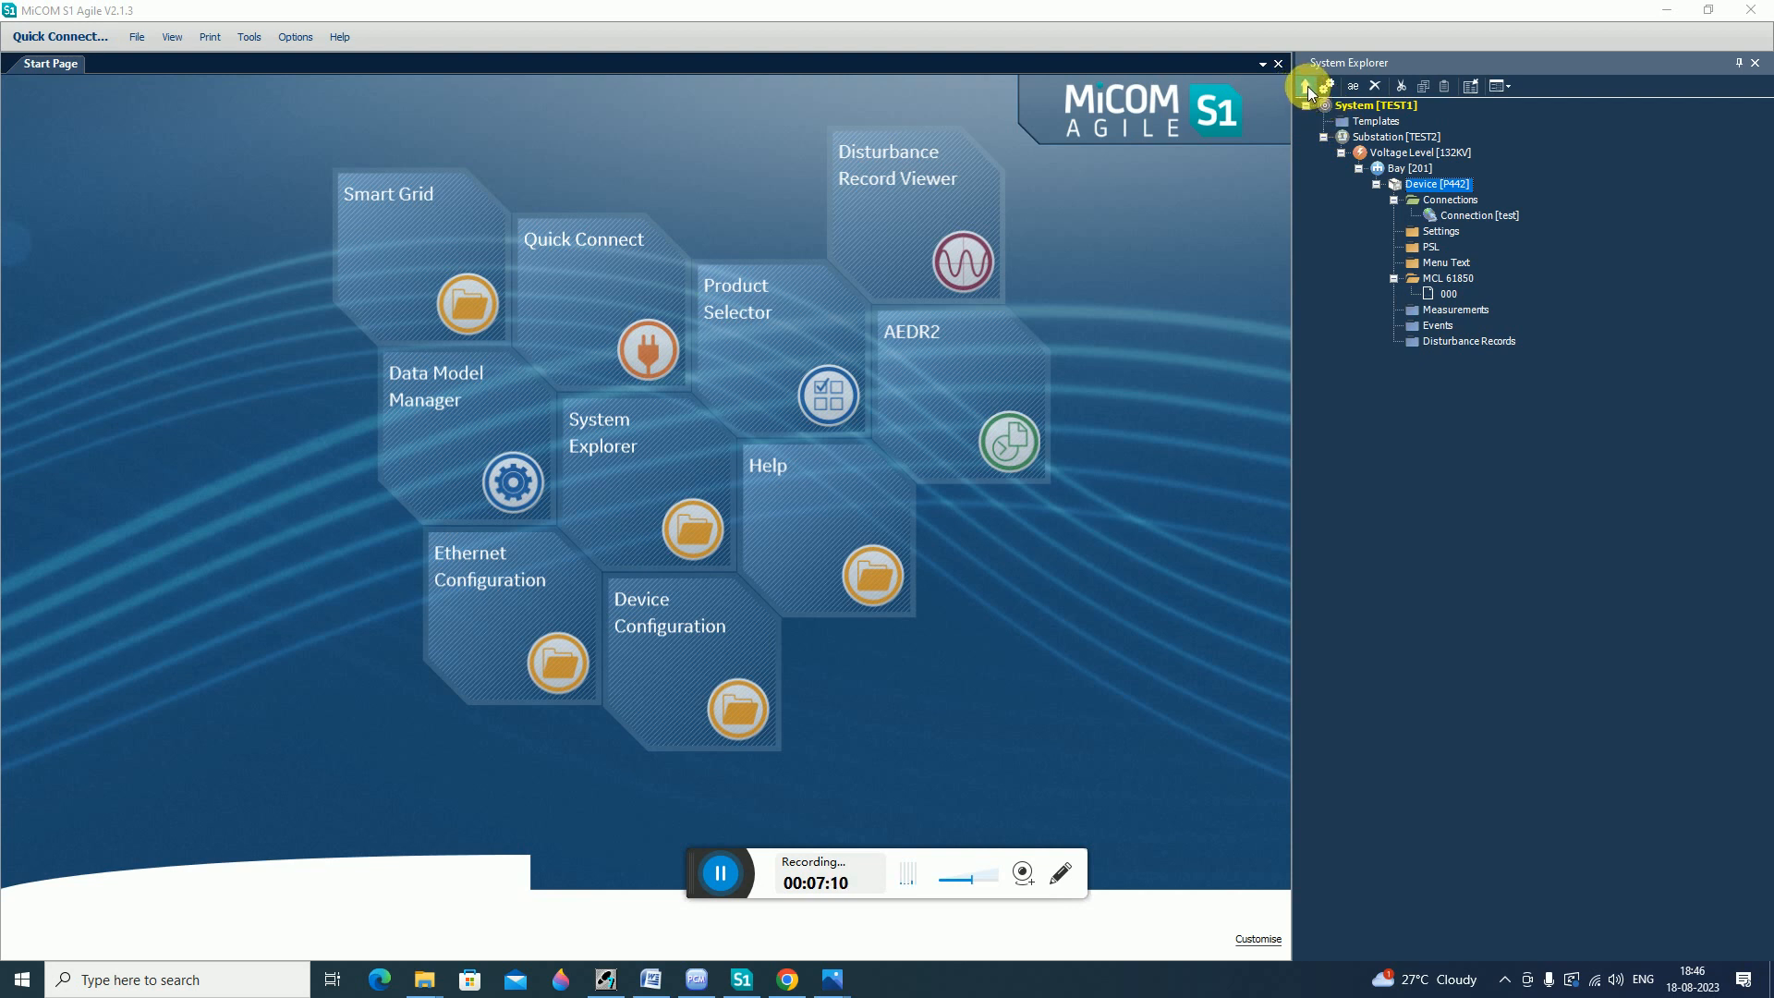
Open the Send dialog for the P442 device and tick Make Configuration Active for 000.mcl.
right_click(1457, 186)
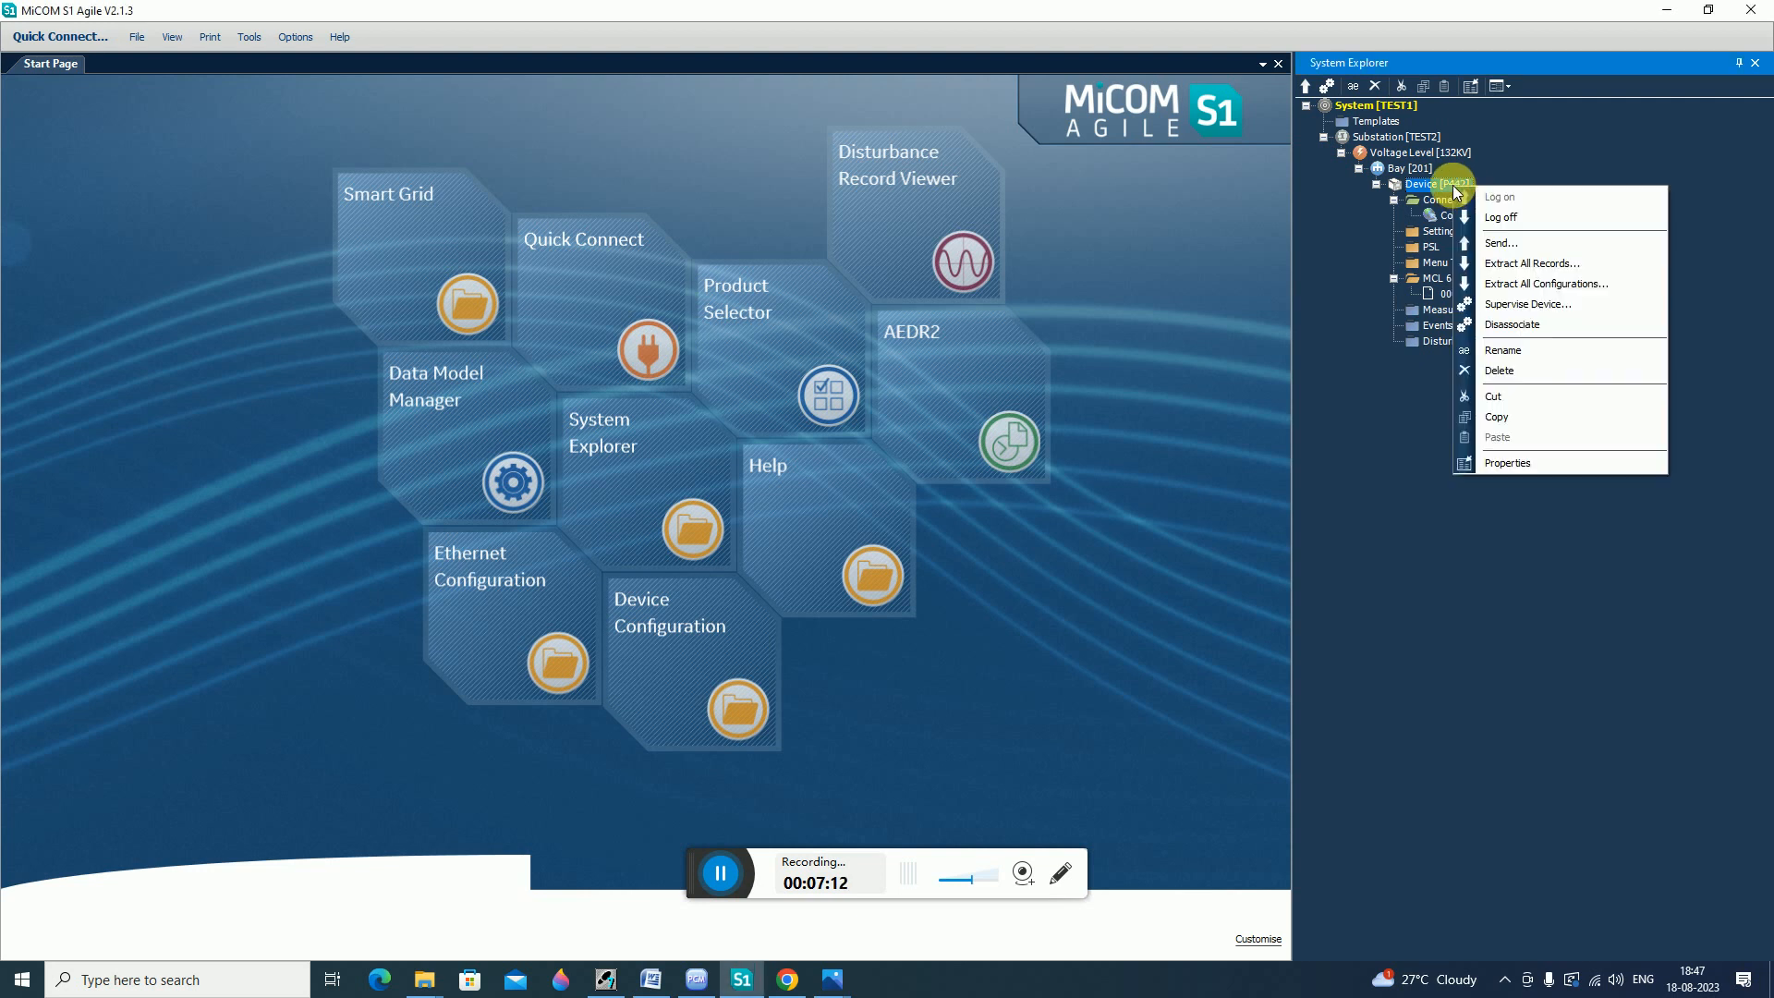
left_click(1508, 240)
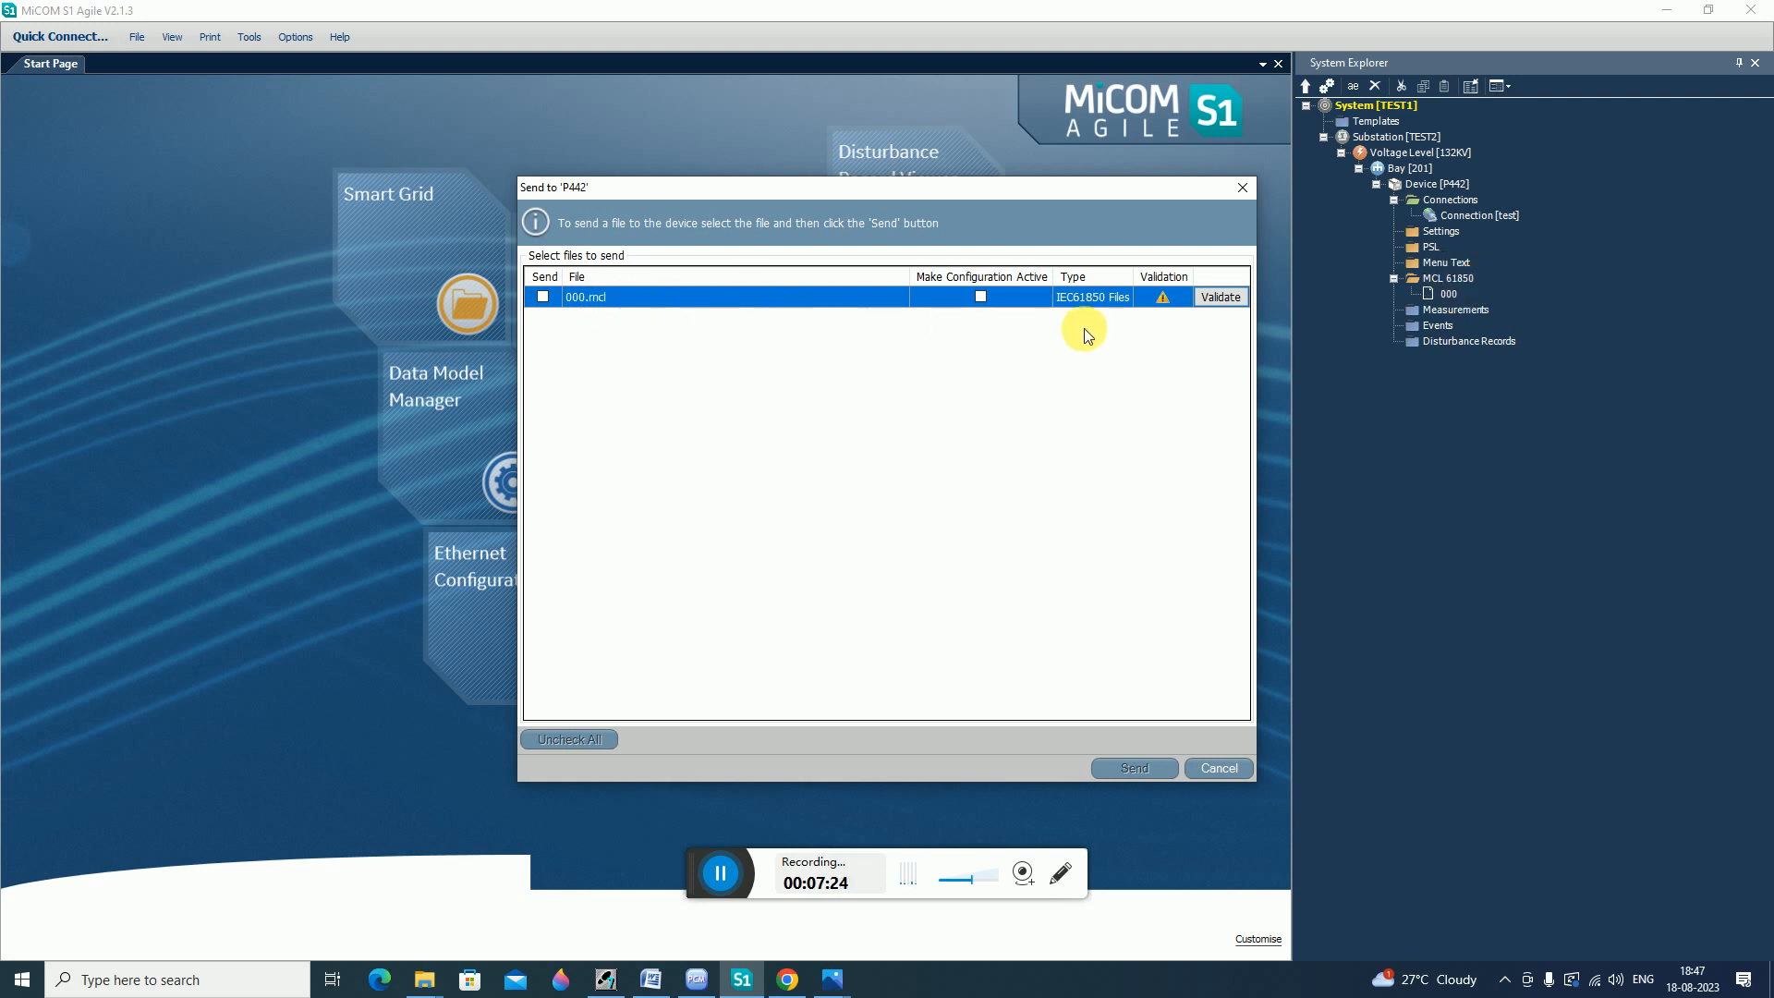
left_click(982, 296)
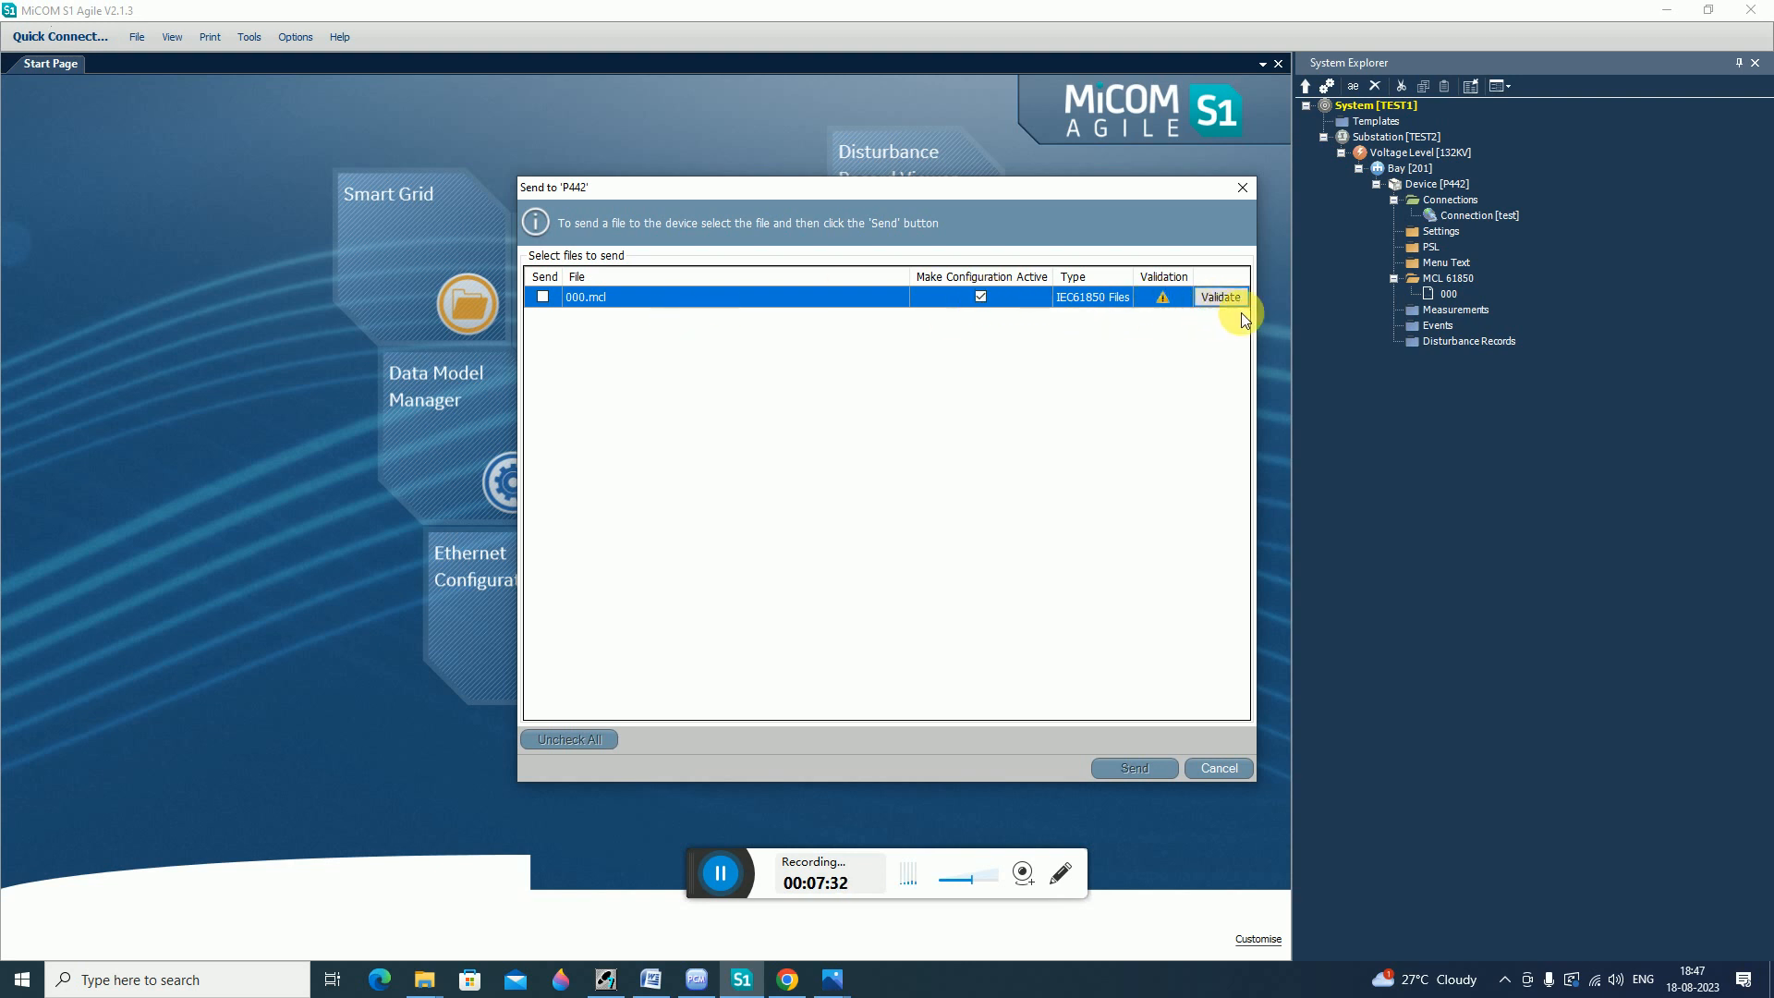
Validate 000.mcl in the Send dialog and review its validation report.
left_click(1220, 297)
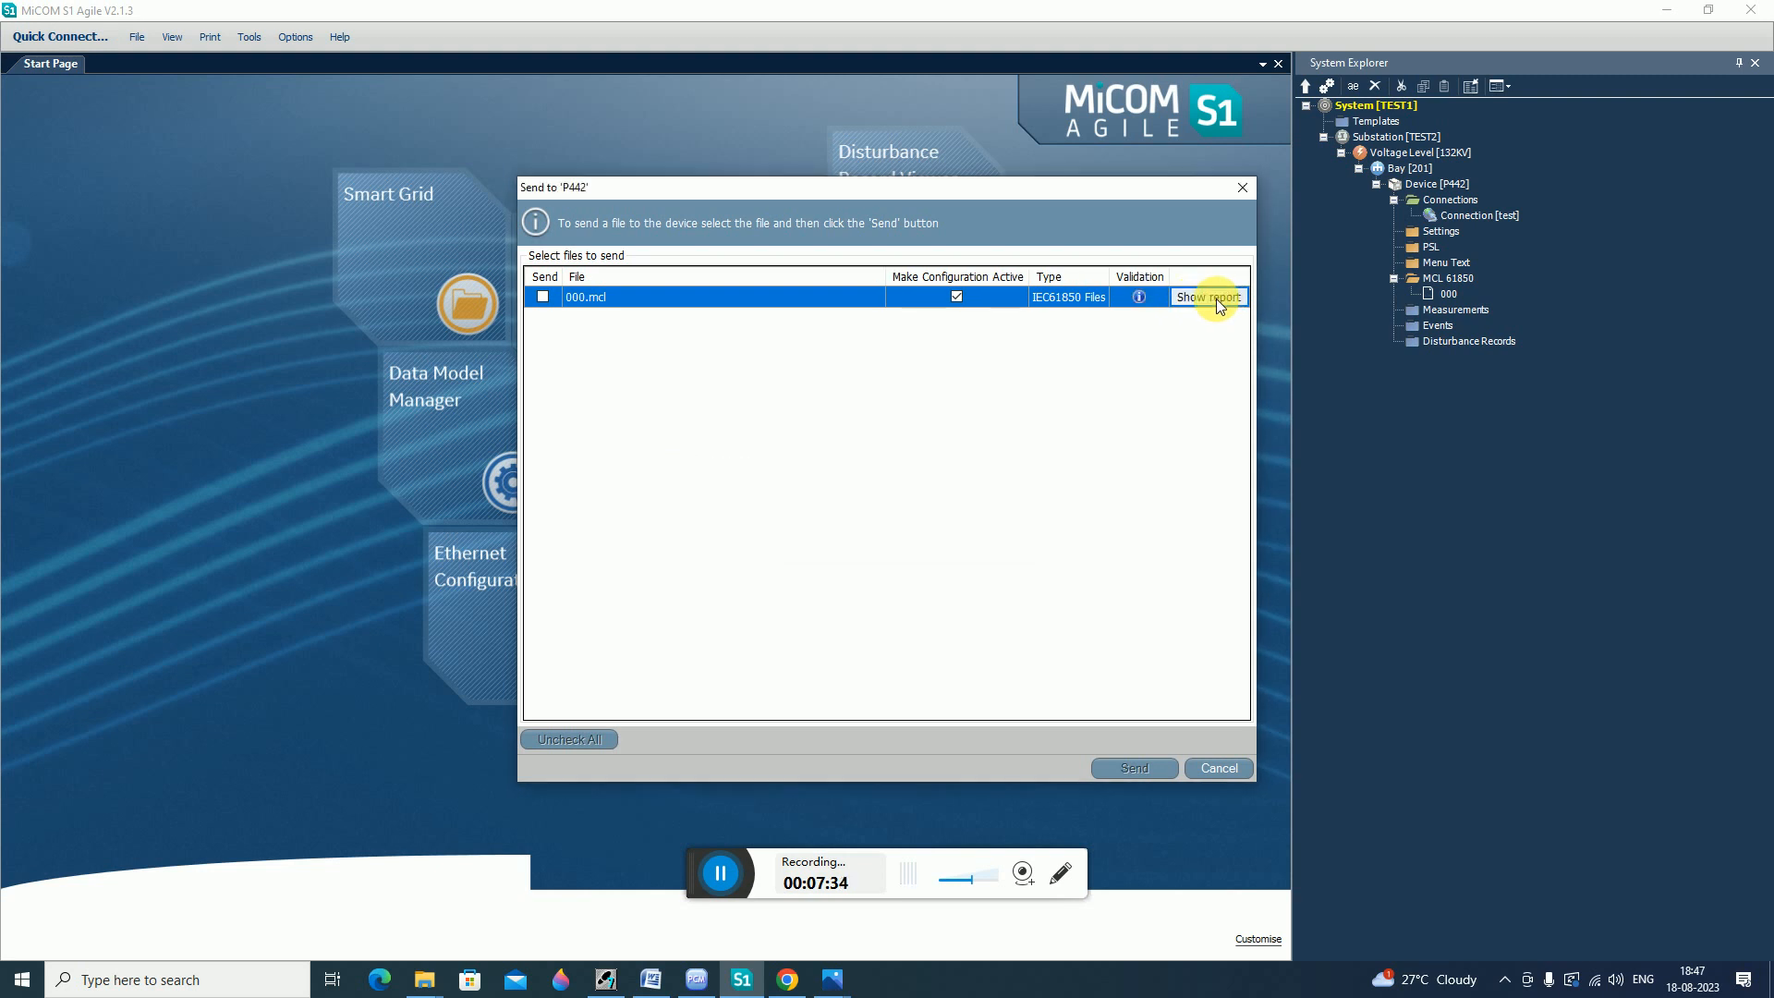
left_click(1214, 297)
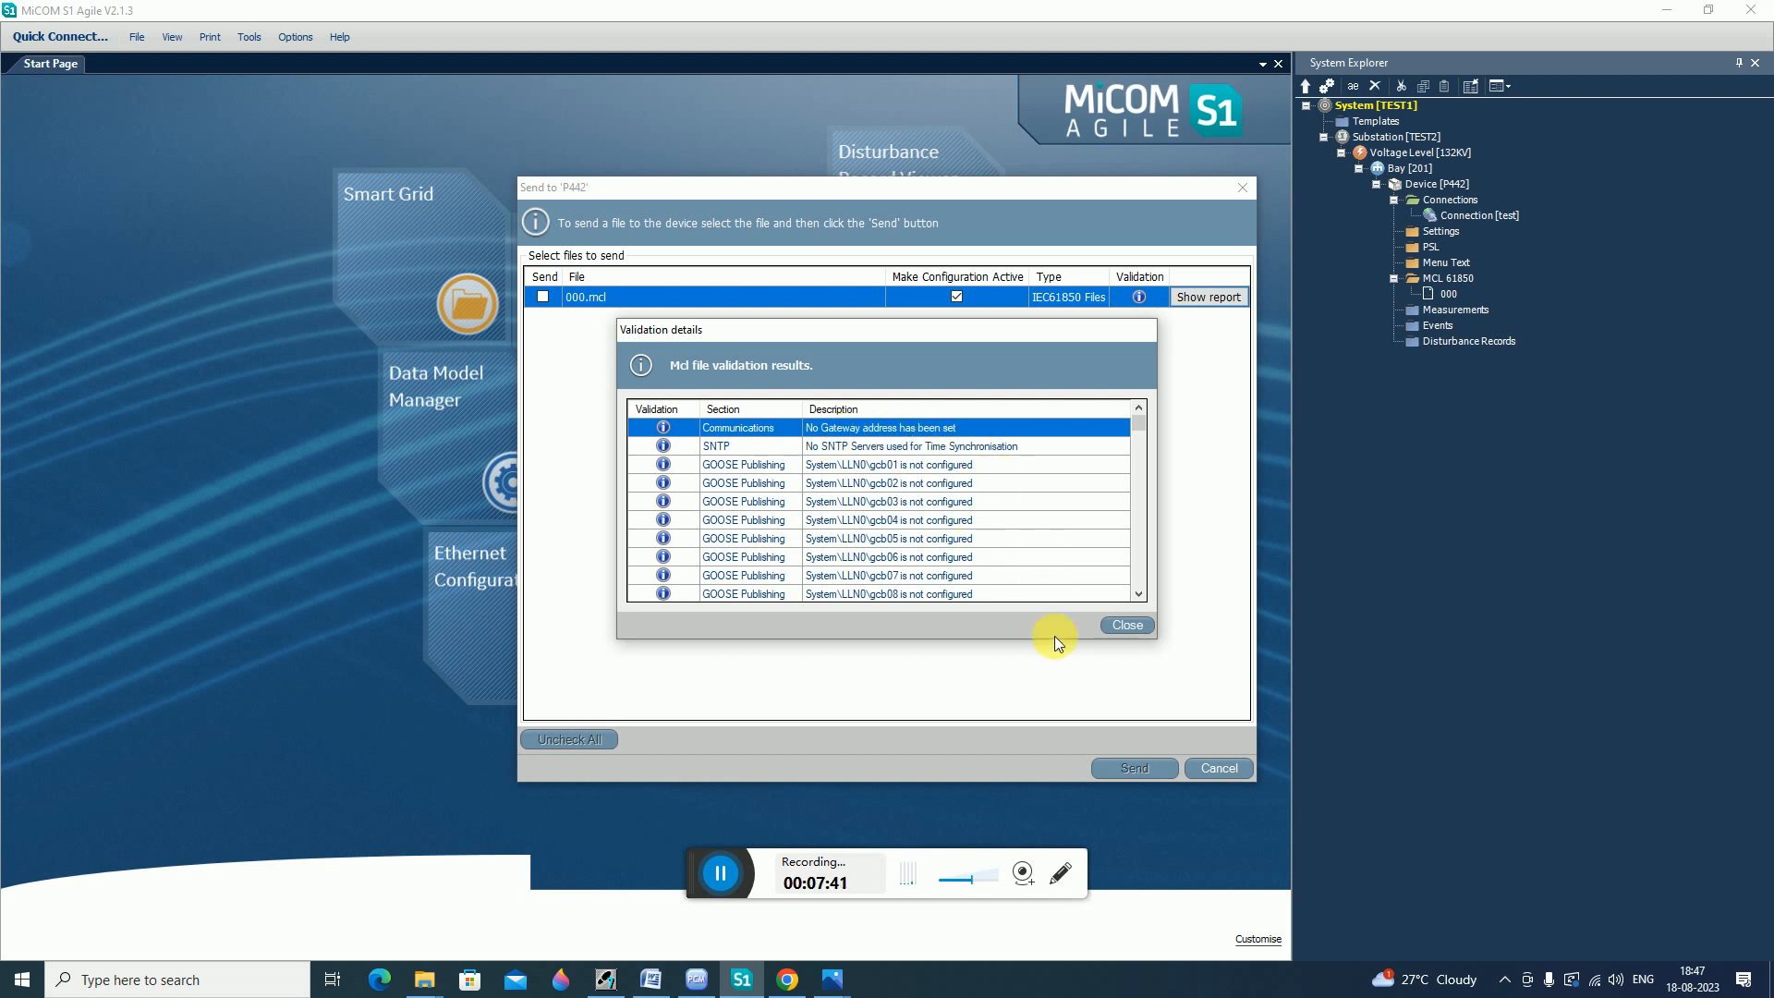
scroll(832, 499, "down", 10)
left_click(1126, 625)
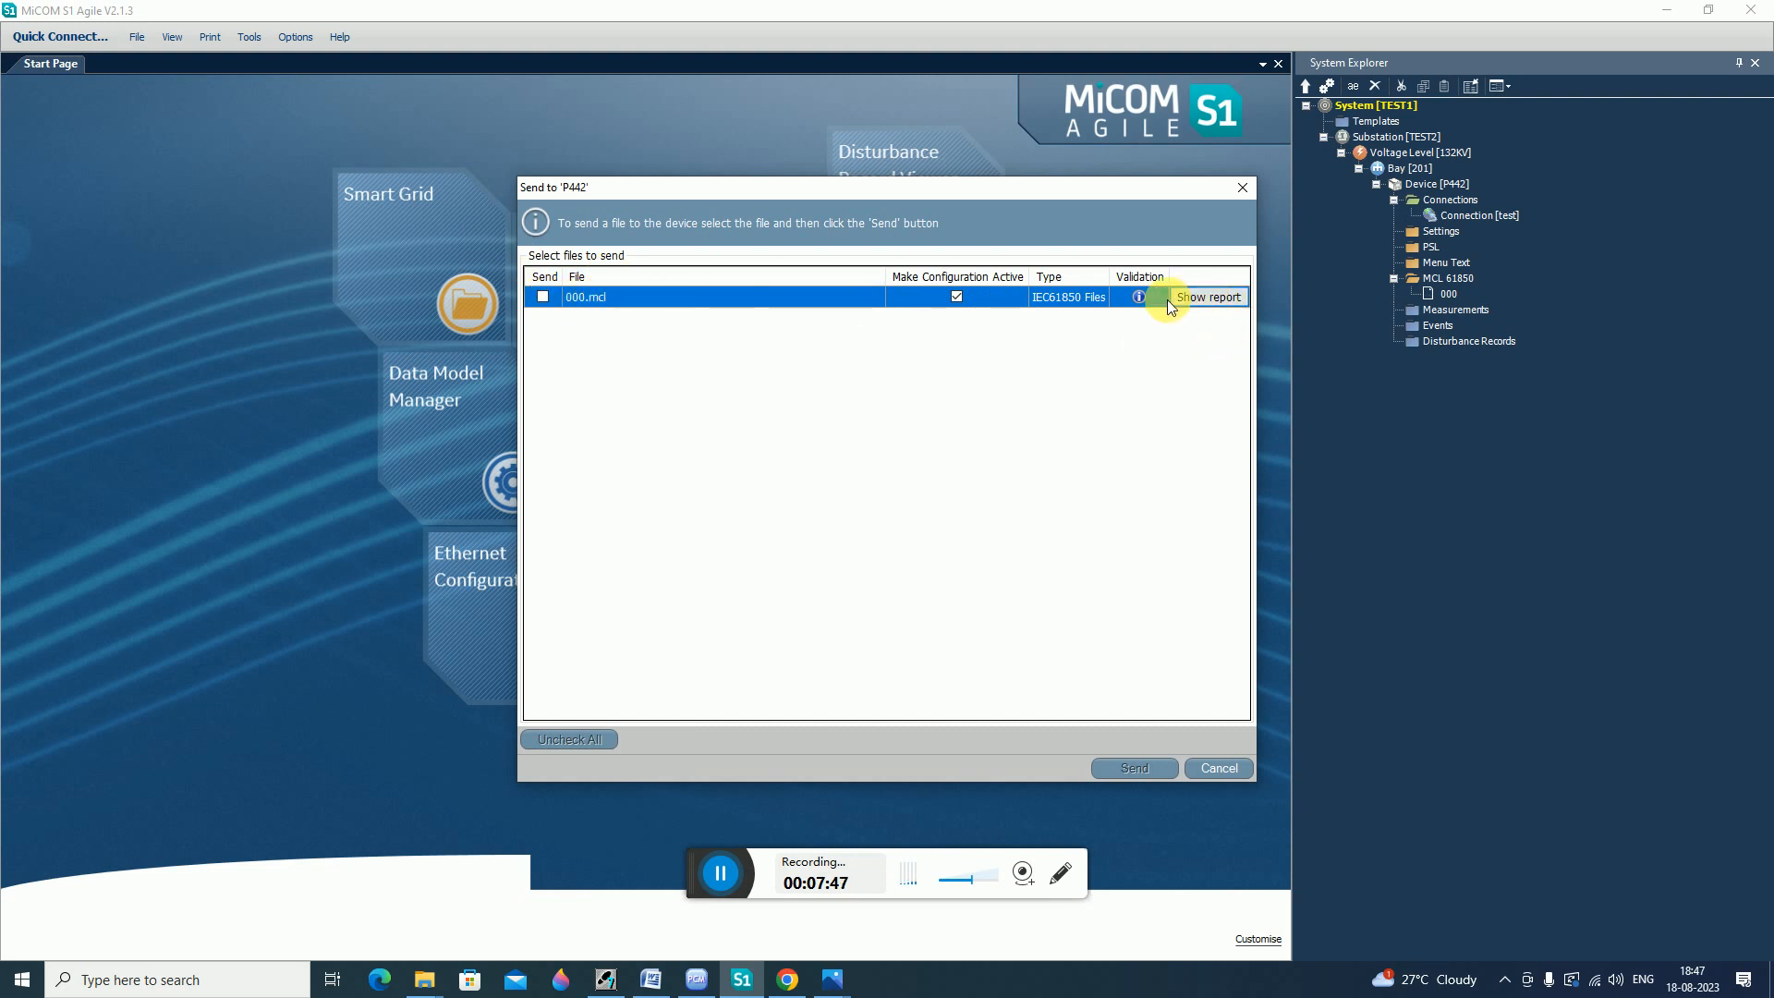
Tick 000.mcl for sending, then cancel the Send dialog without sending.
left_click(542, 296)
left_click(1225, 770)
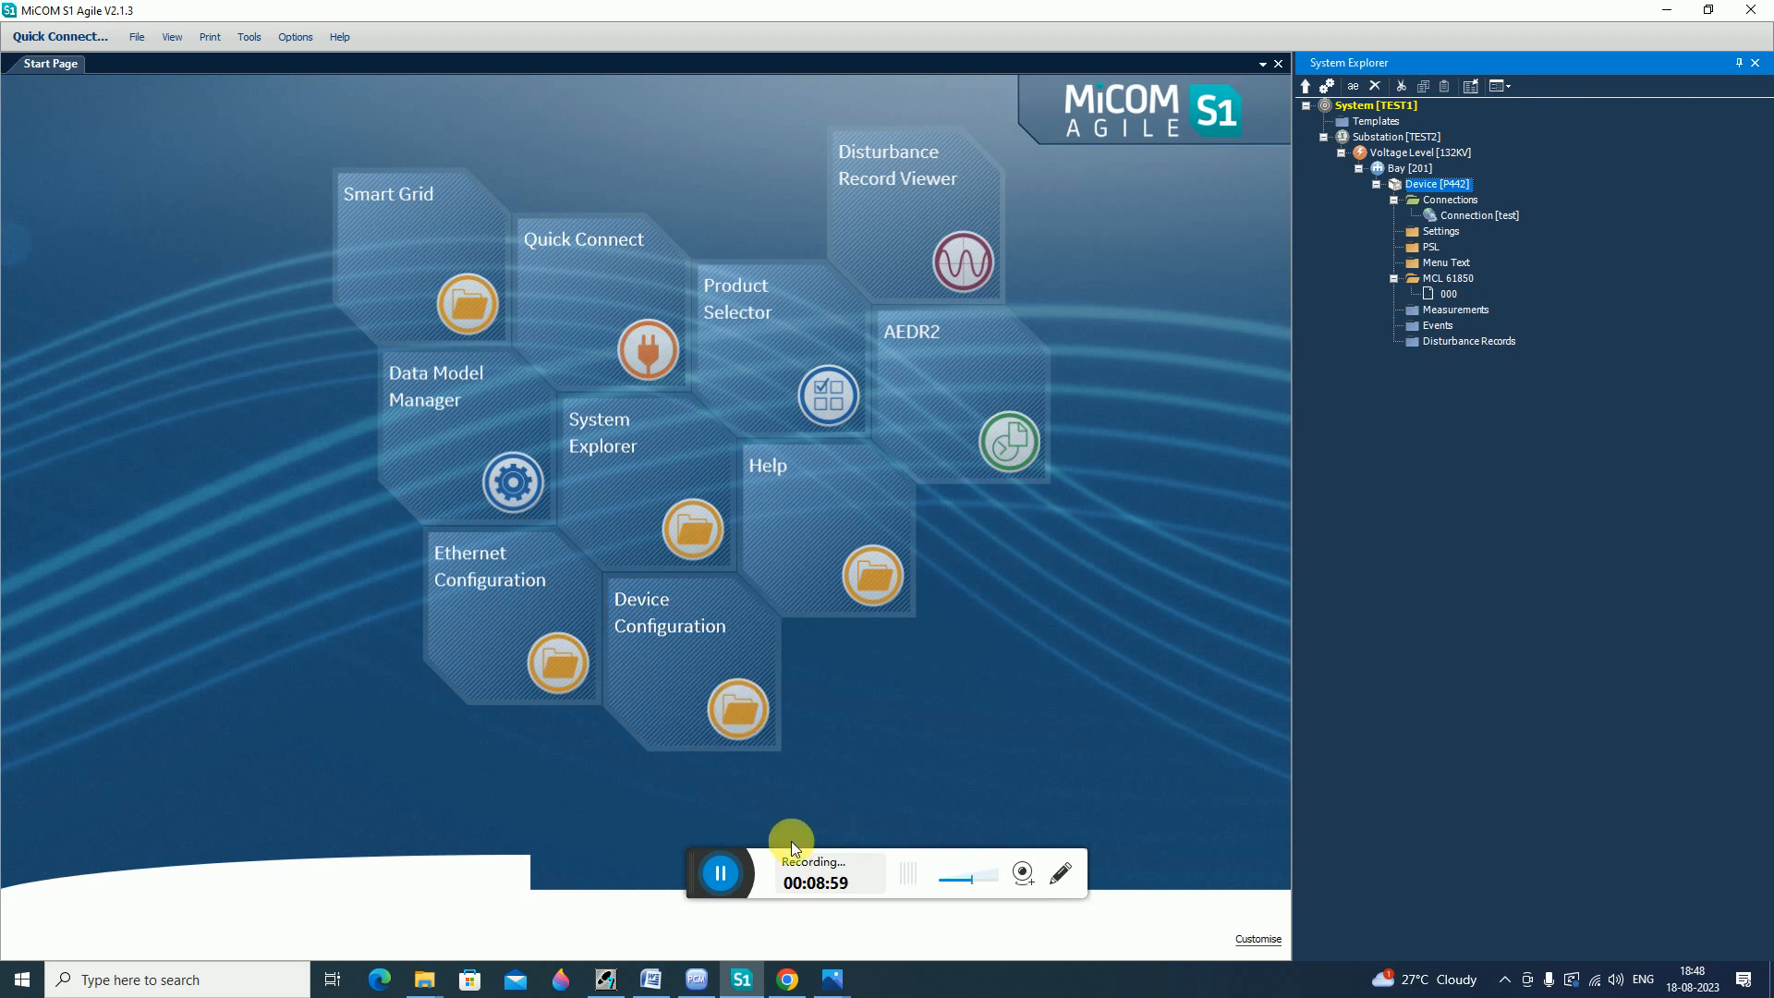
left_click(724, 874)
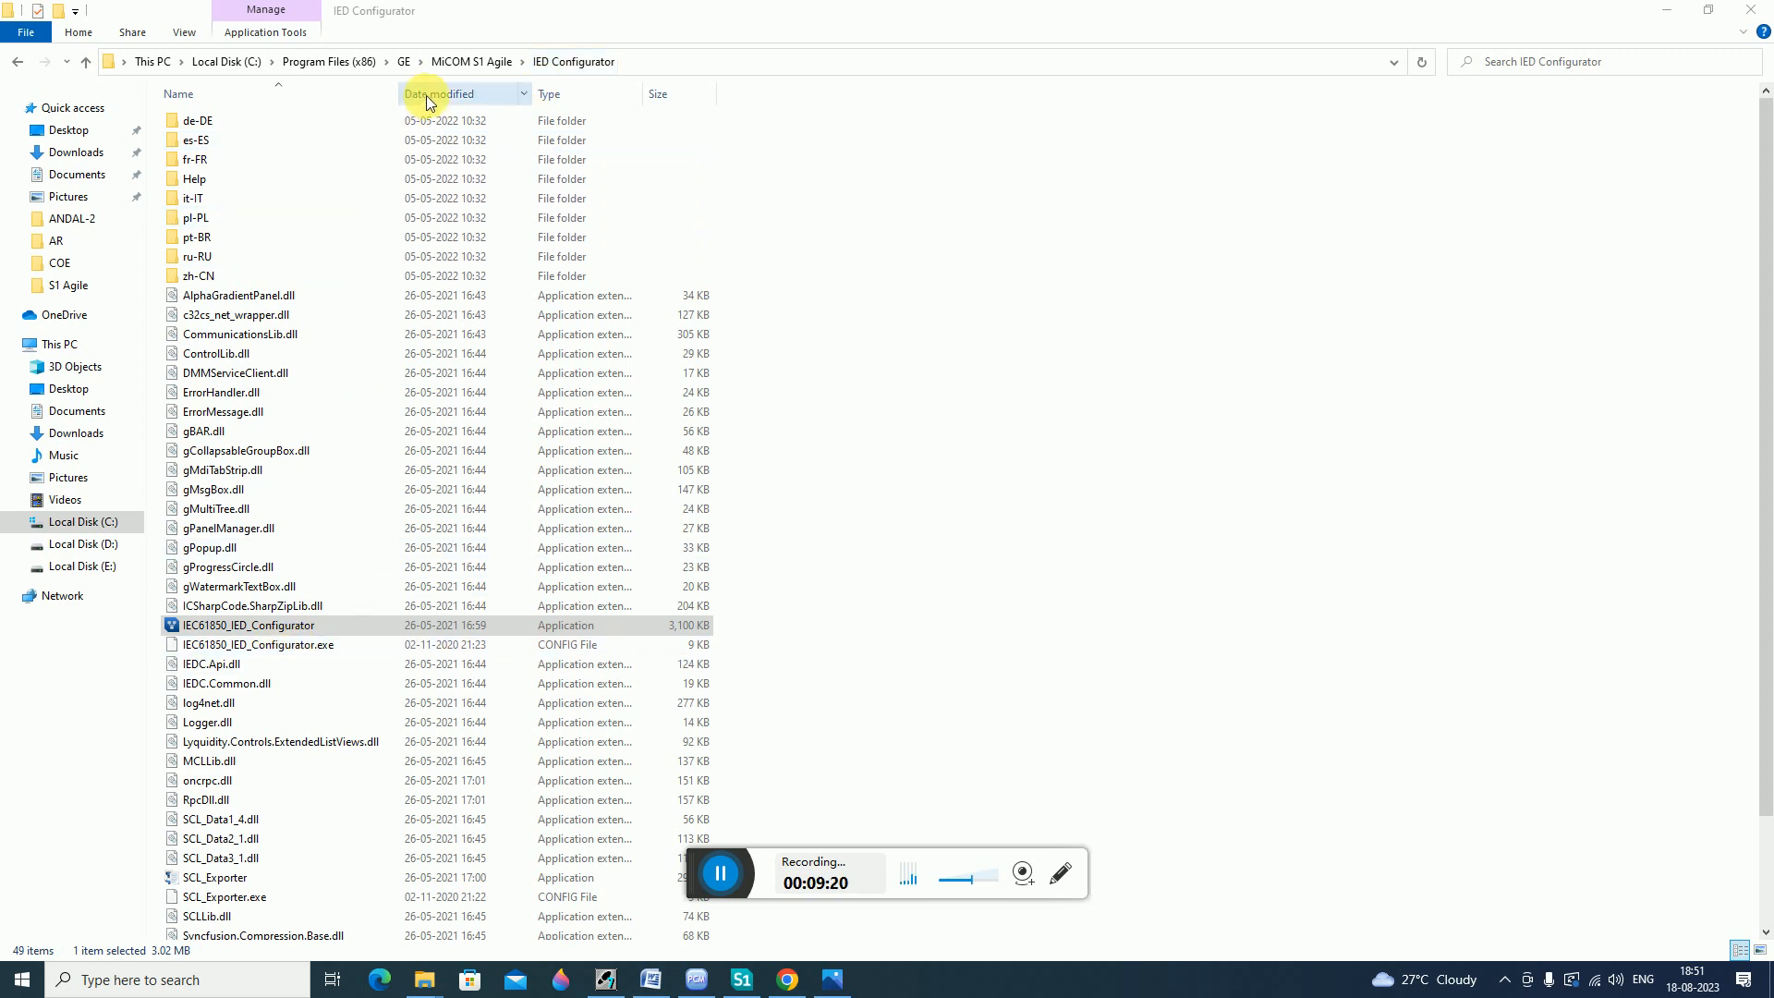
Launch the IEC61850 IED Configurator application from its installation folder and start opening a configuration file.
double_click(231, 628)
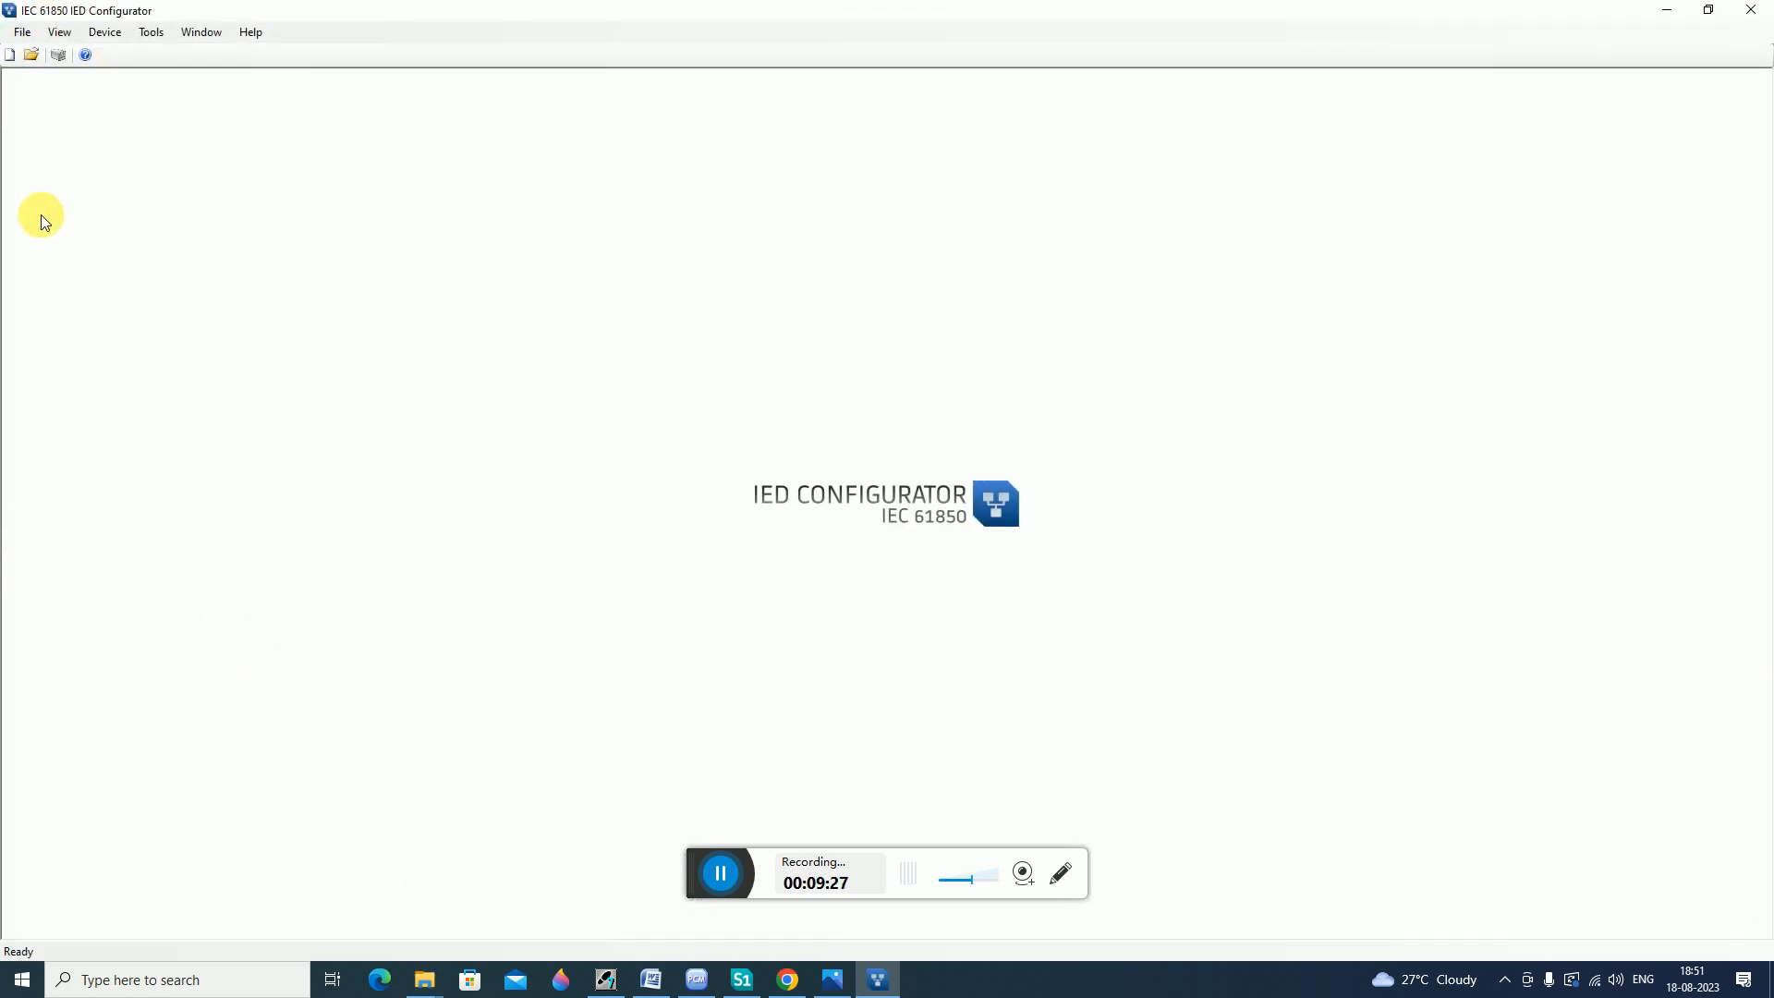
left_click(31, 54)
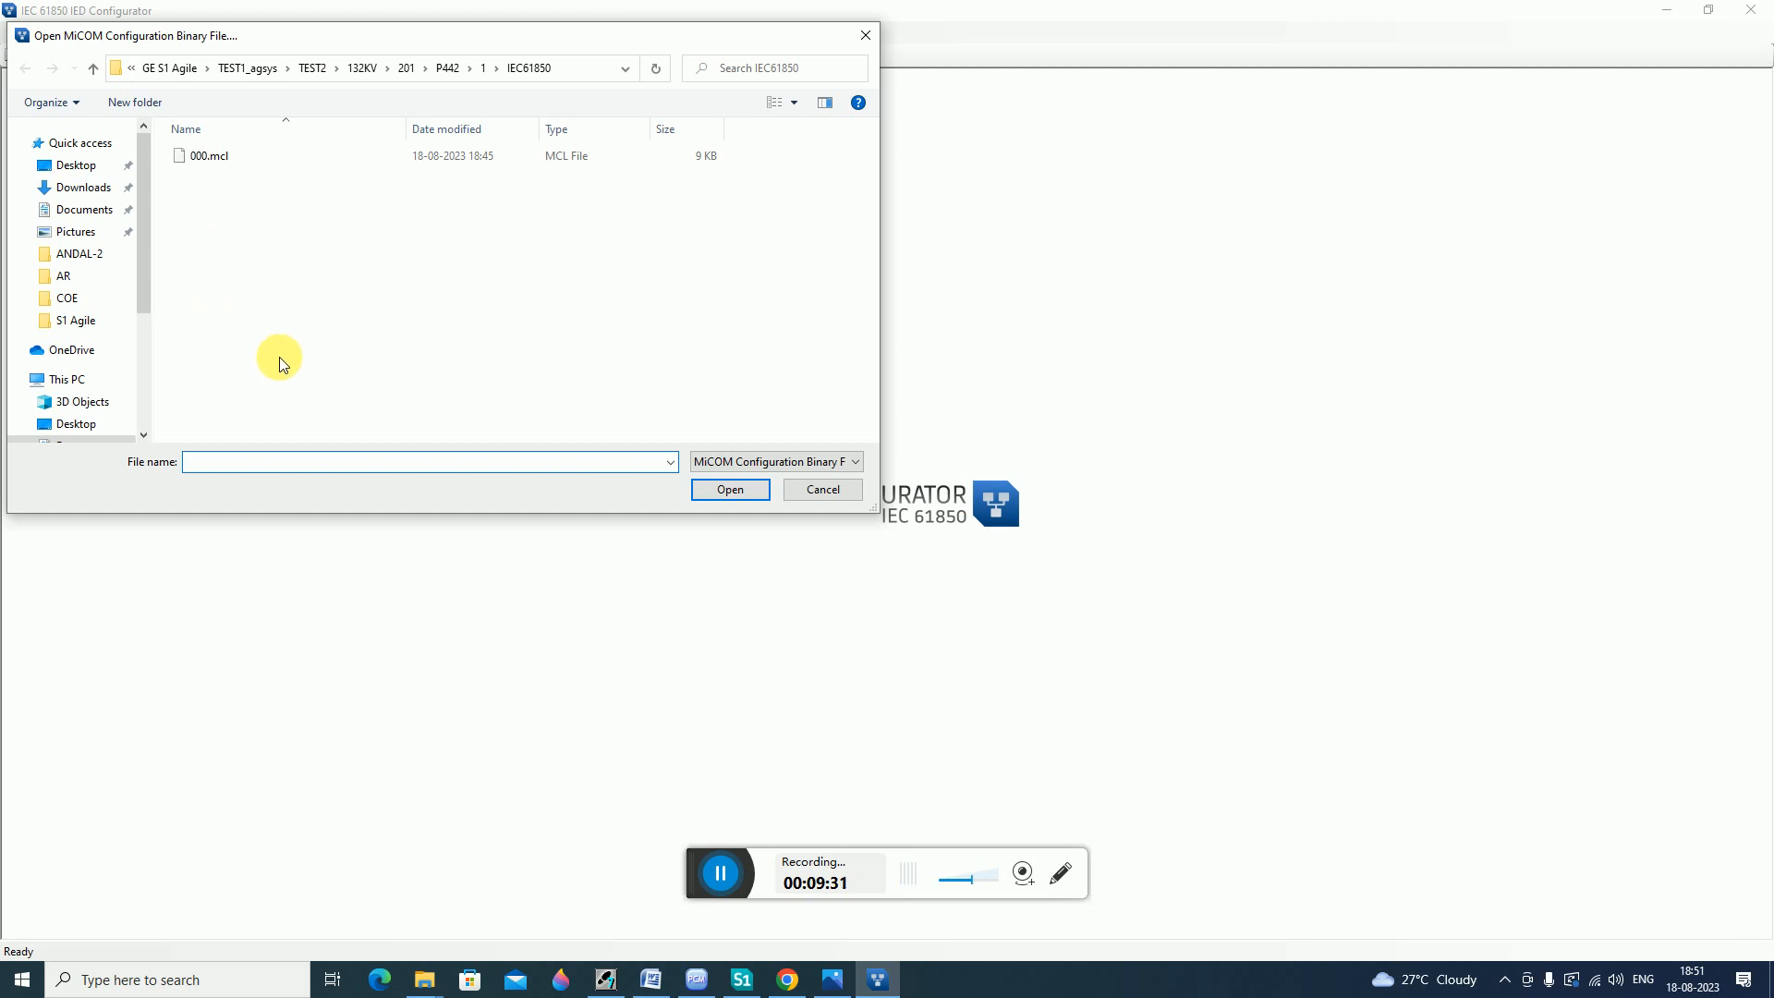
left_click(823, 489)
left_click(720, 873)
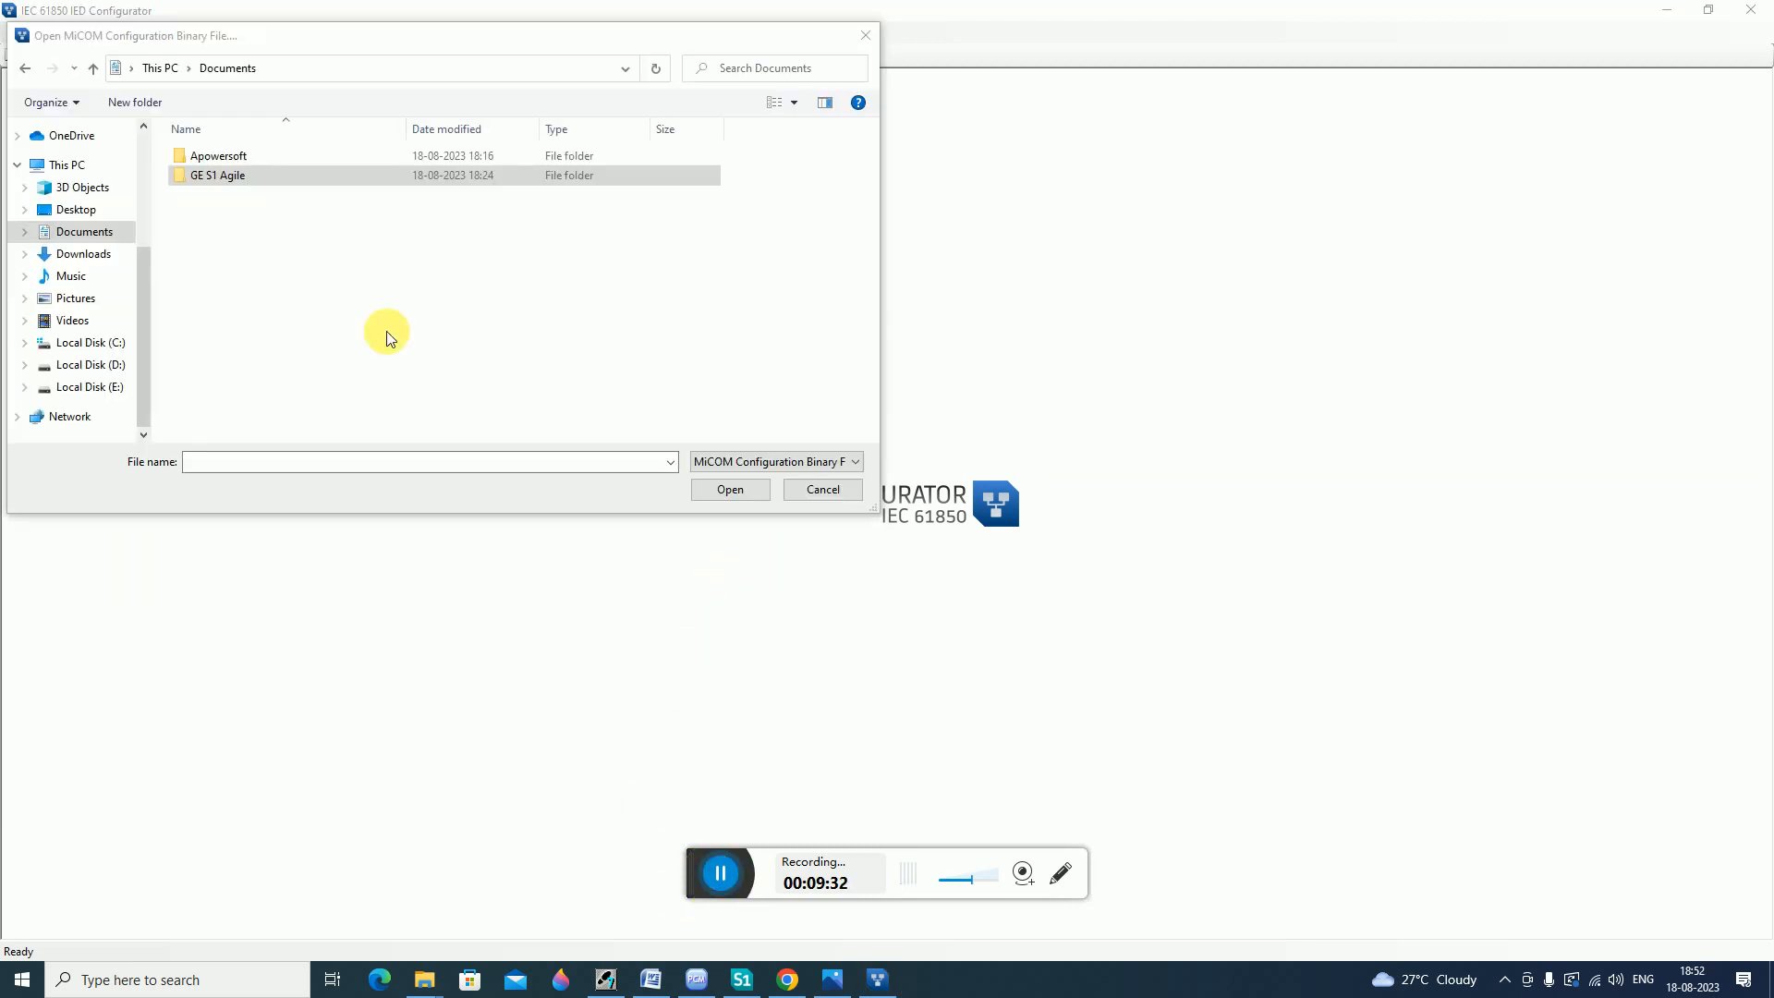
Open 000.mcl from Documents\GE S1 Agile\TEST1_agsys\TEST2\132KV\201\P442\1\IEC61850 and enter manual editing mode.
left_click(224, 177)
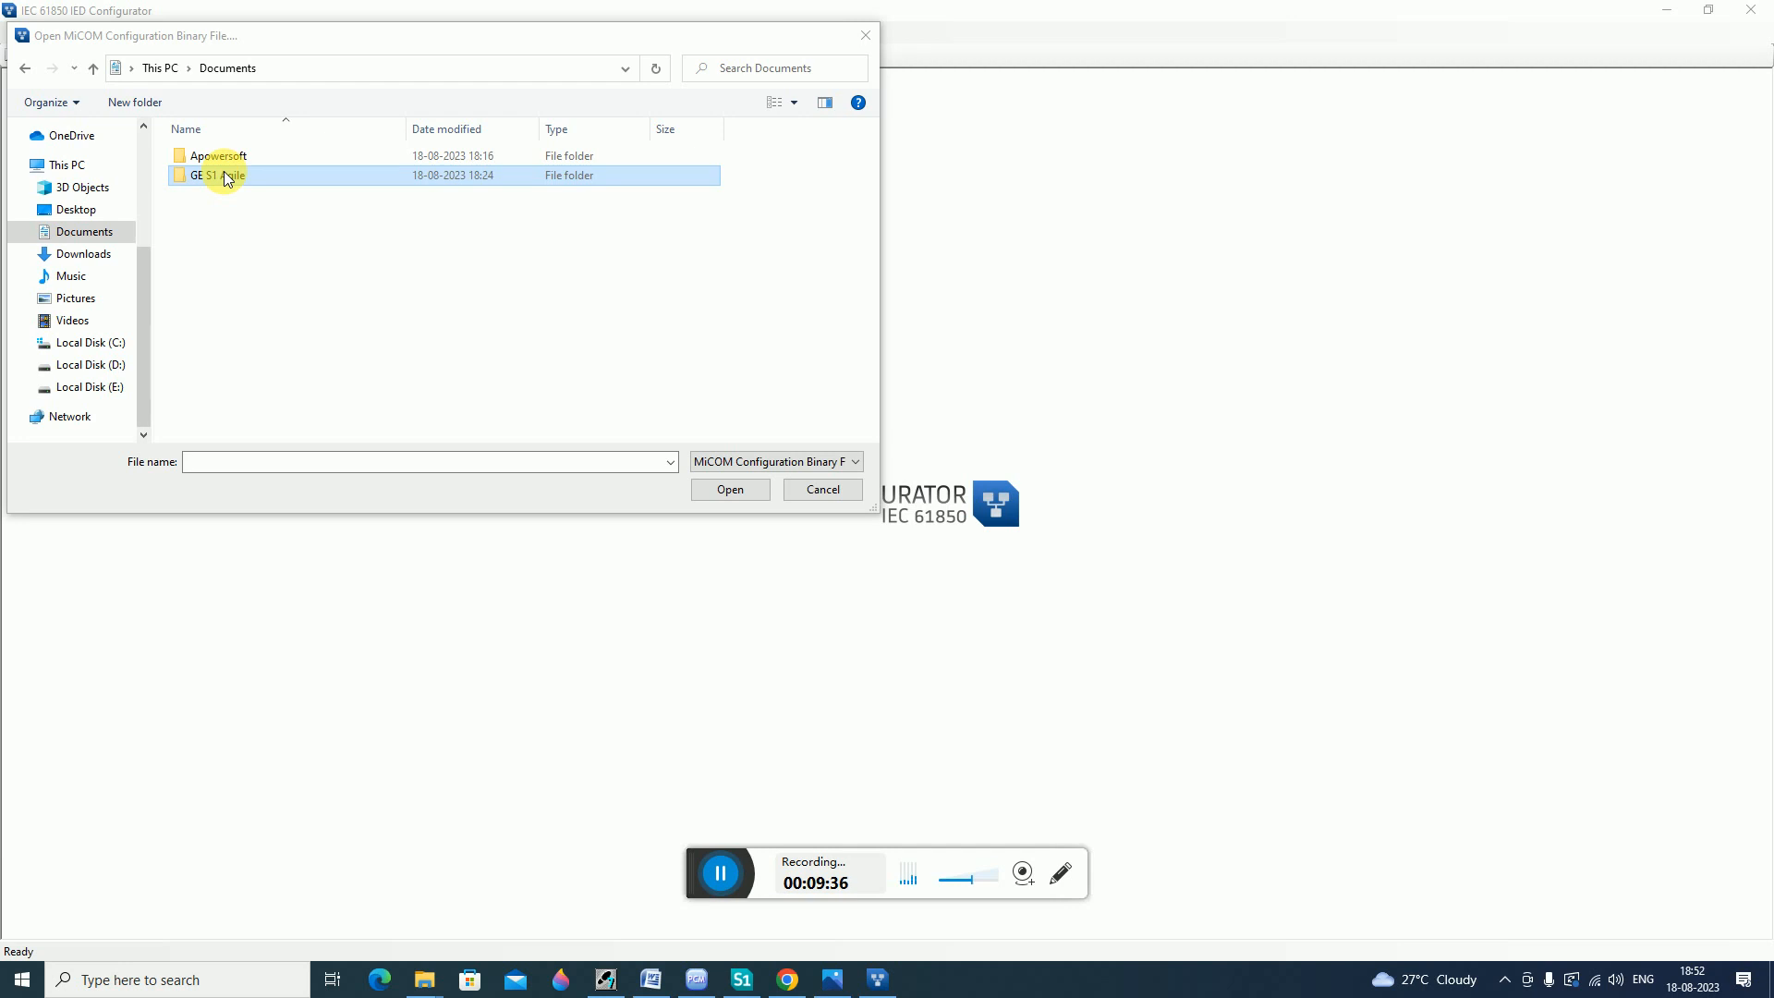
double_click(225, 178)
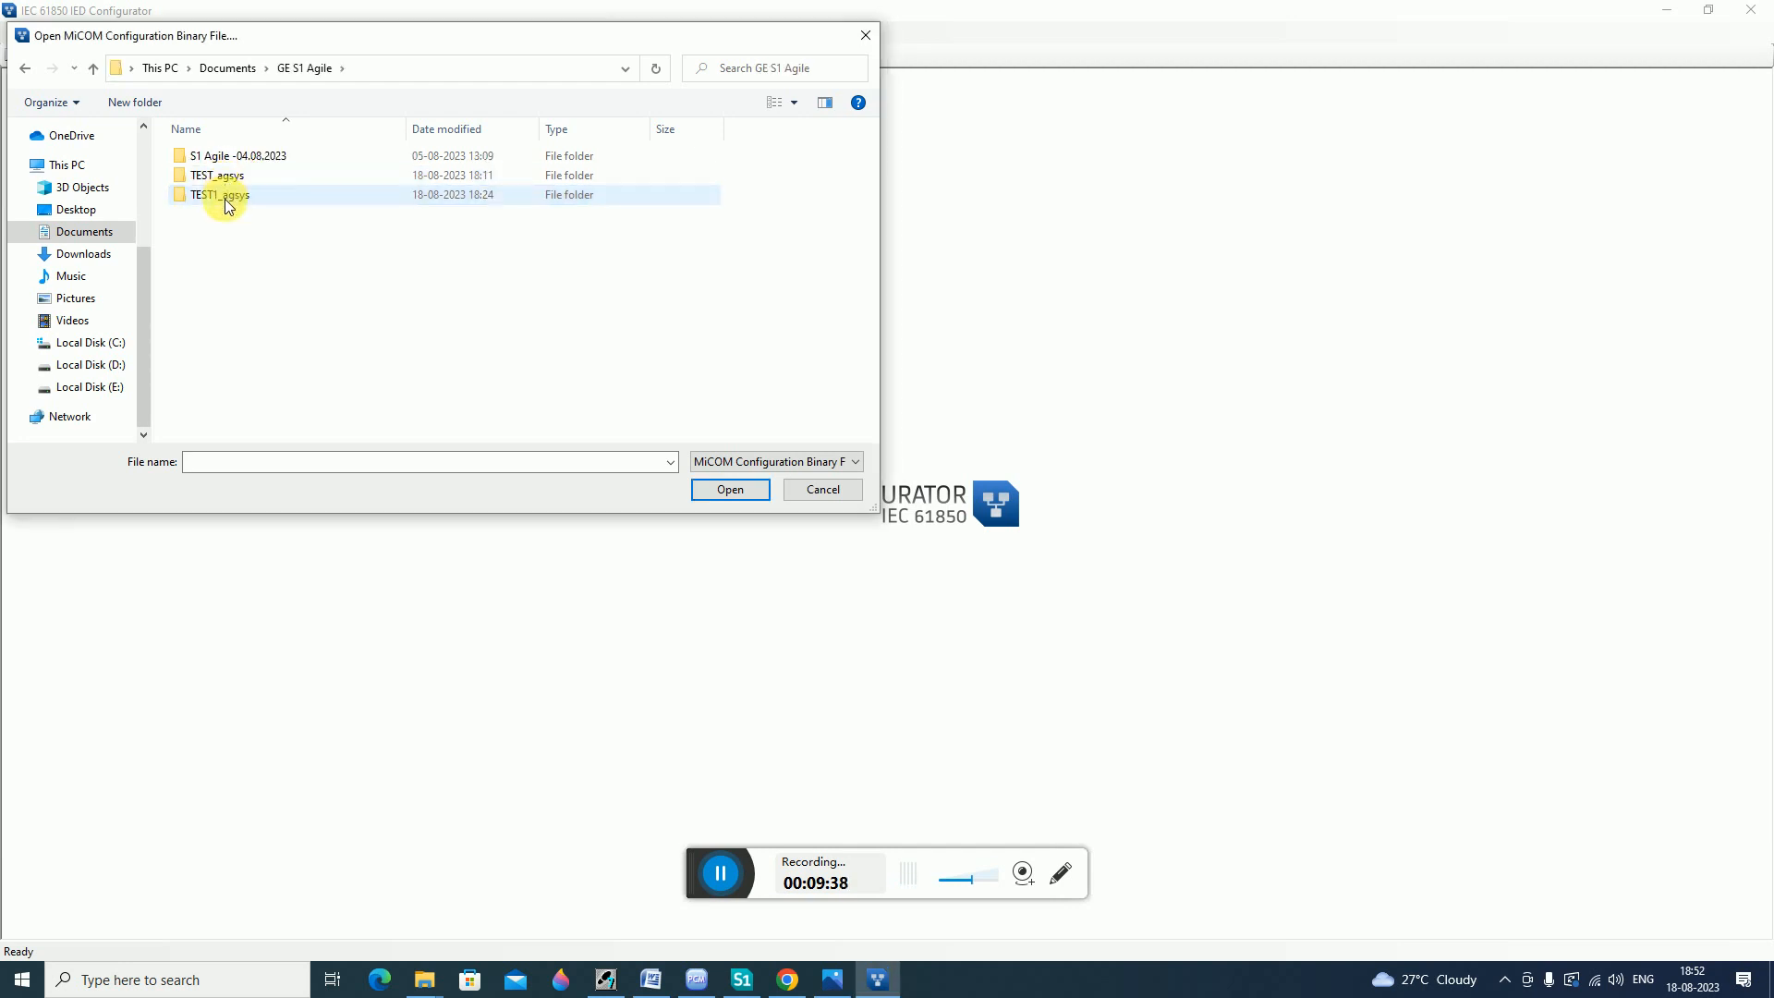
double_click(224, 196)
double_click(219, 196)
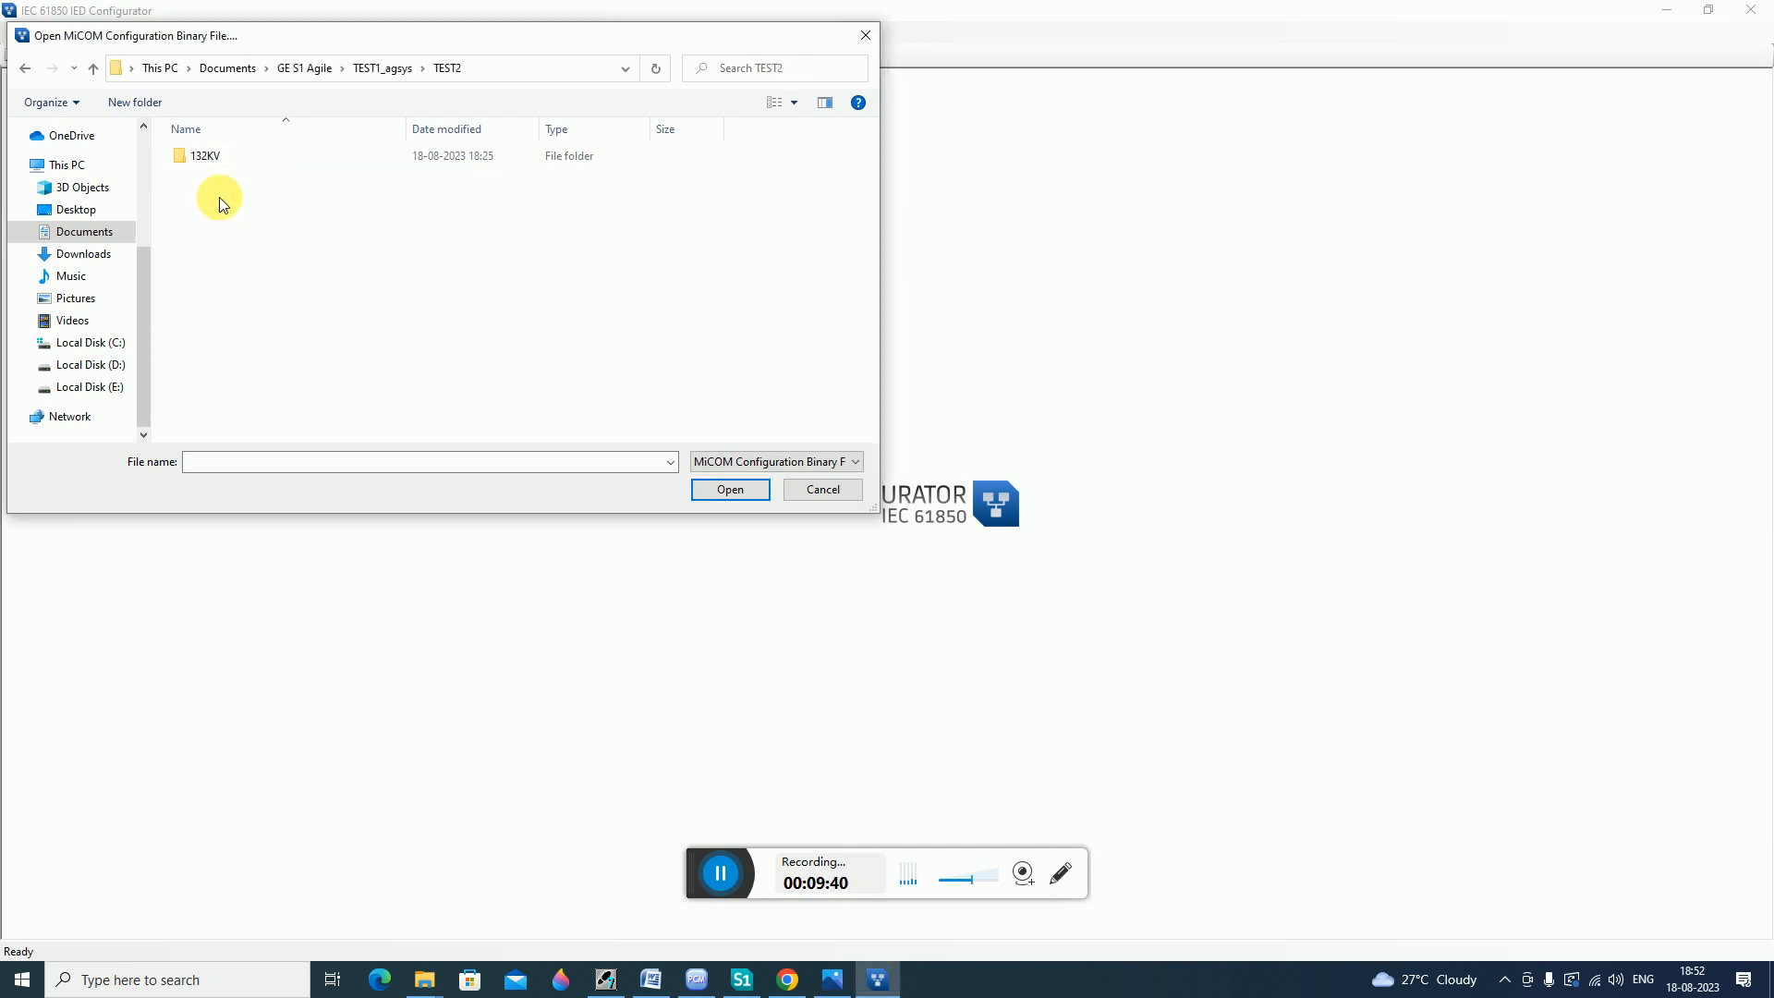
double_click(208, 155)
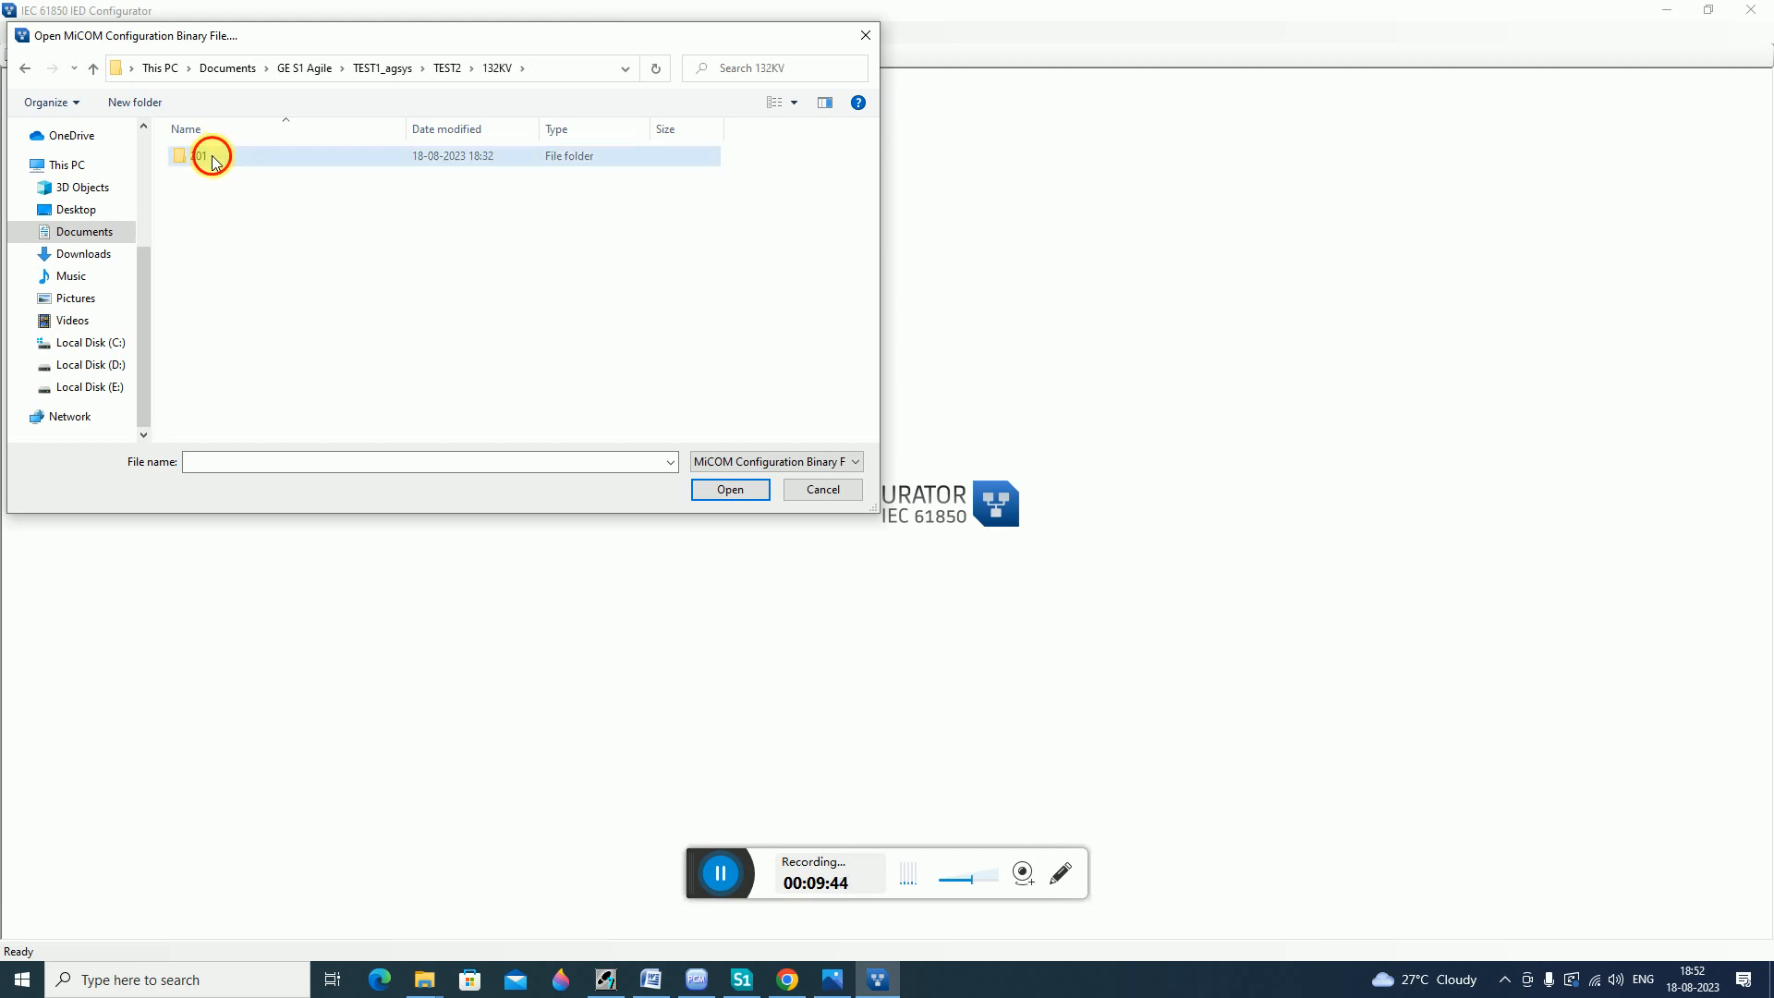
double_click(213, 153)
double_click(213, 157)
double_click(213, 157)
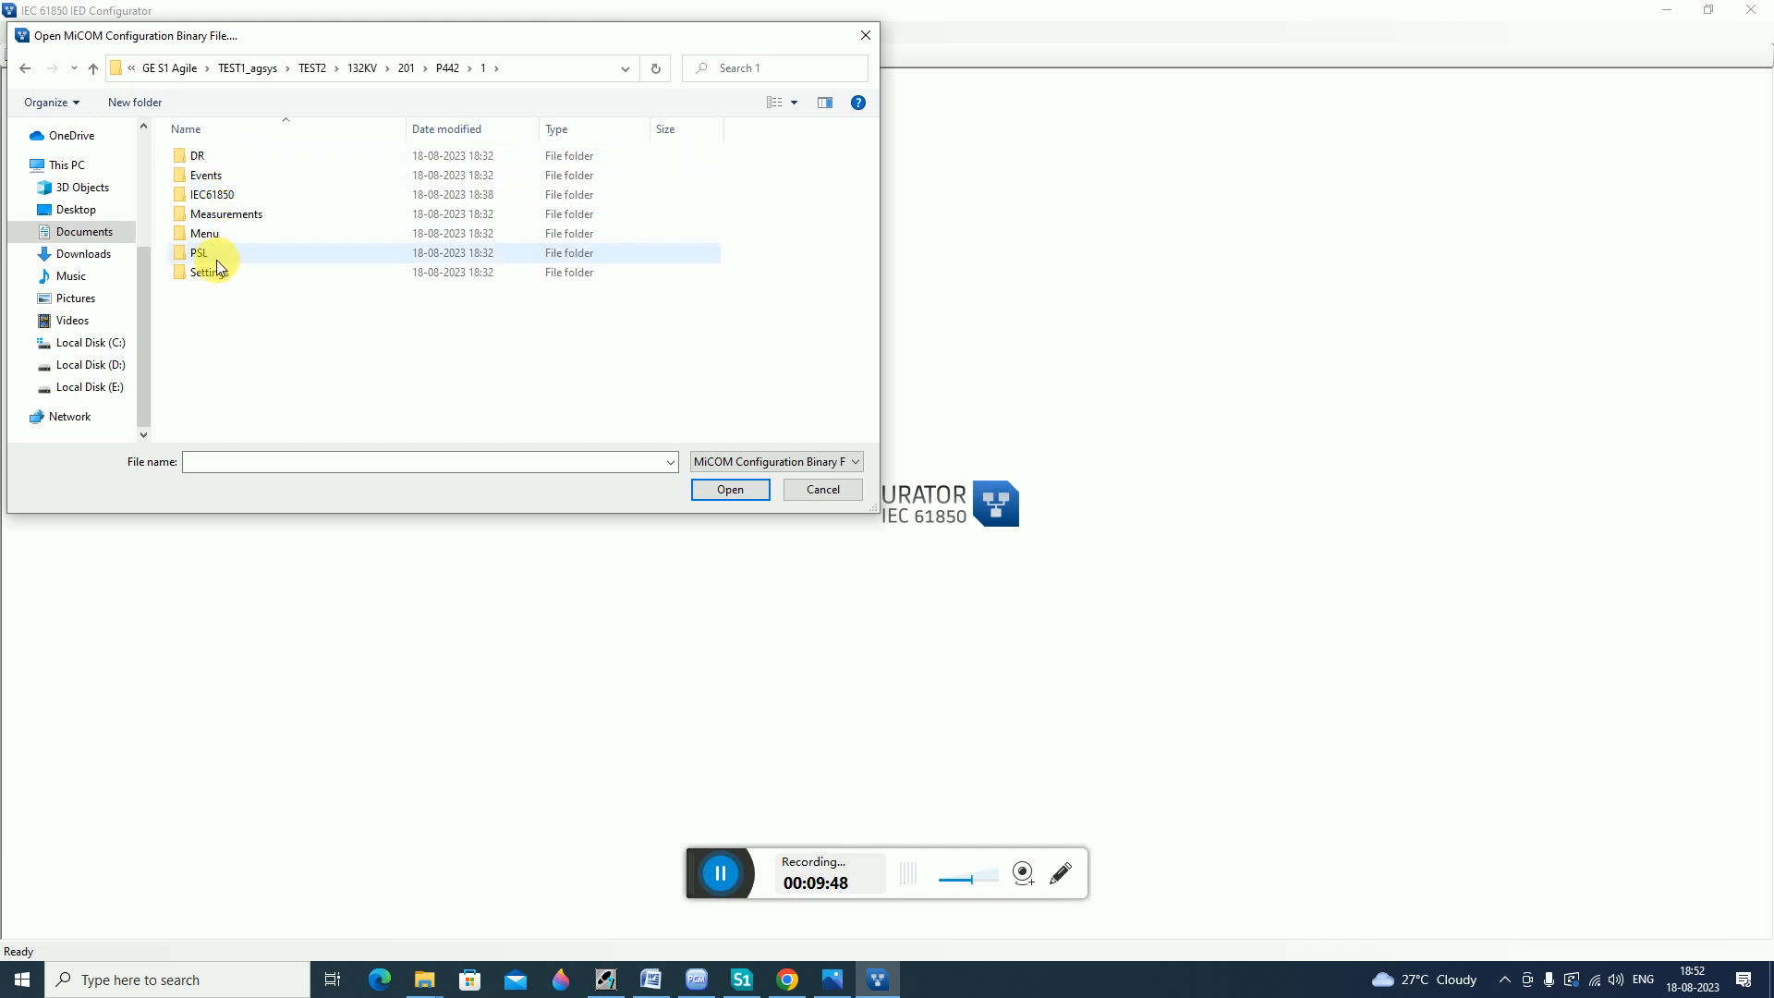
double_click(213, 196)
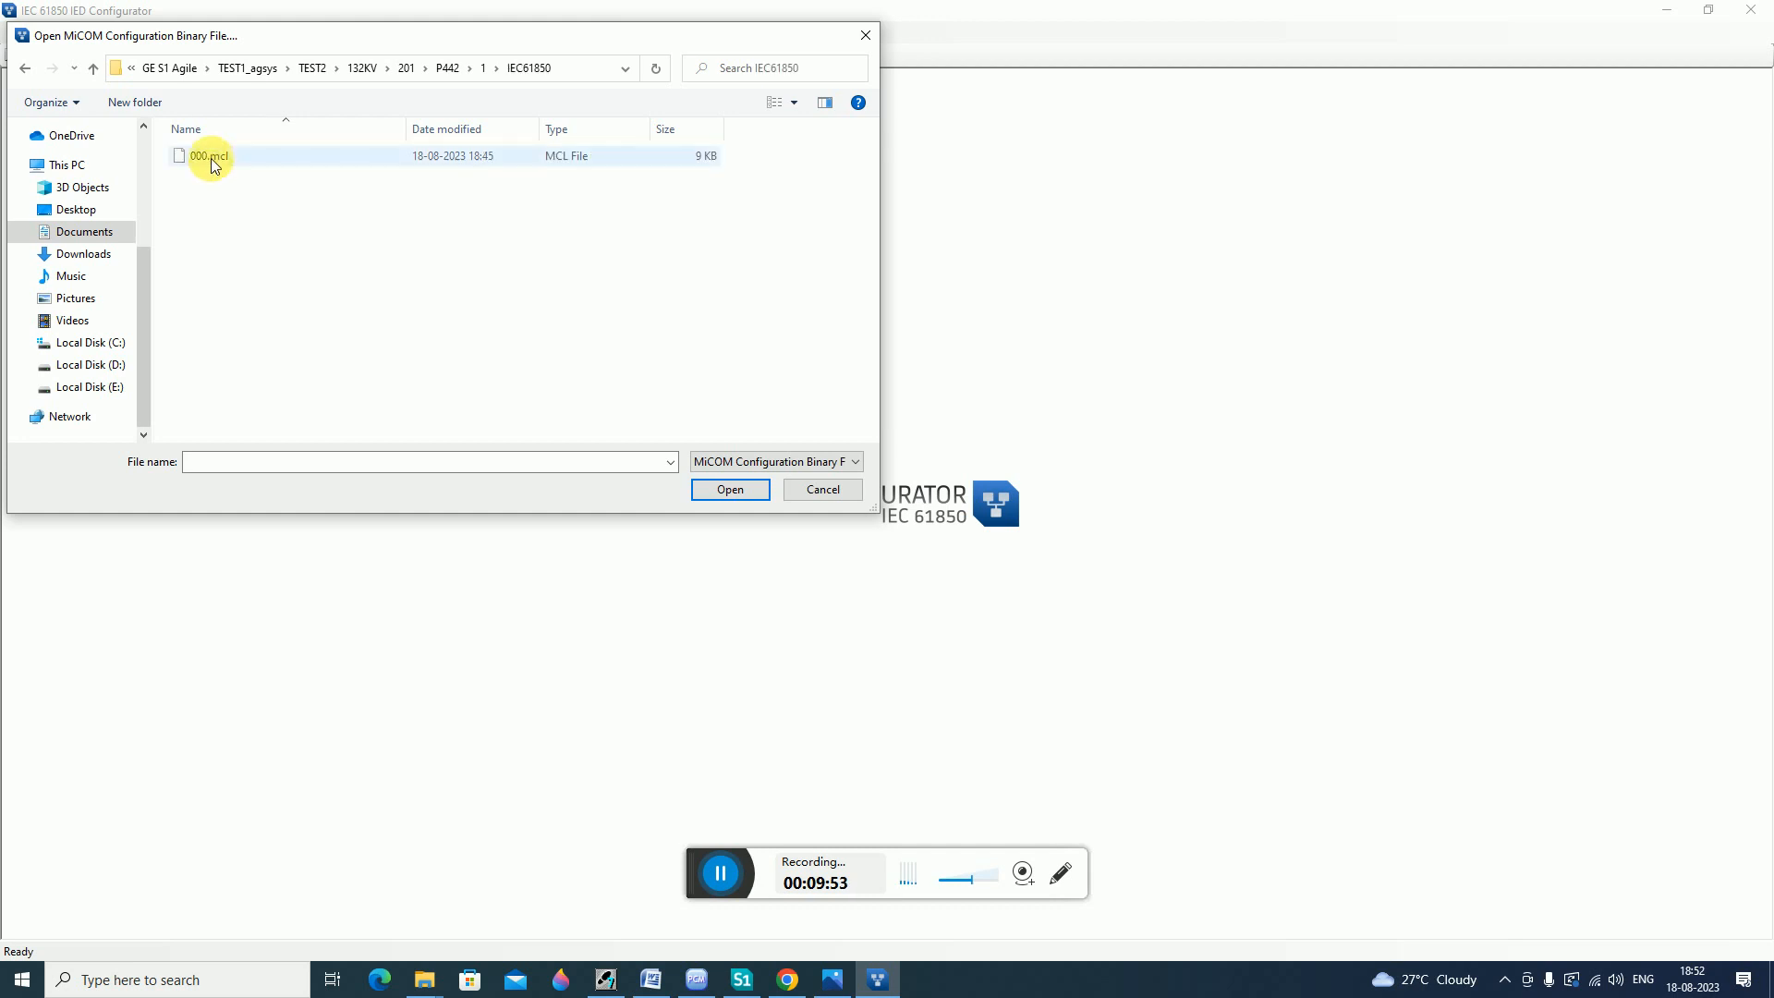
left_click(211, 158)
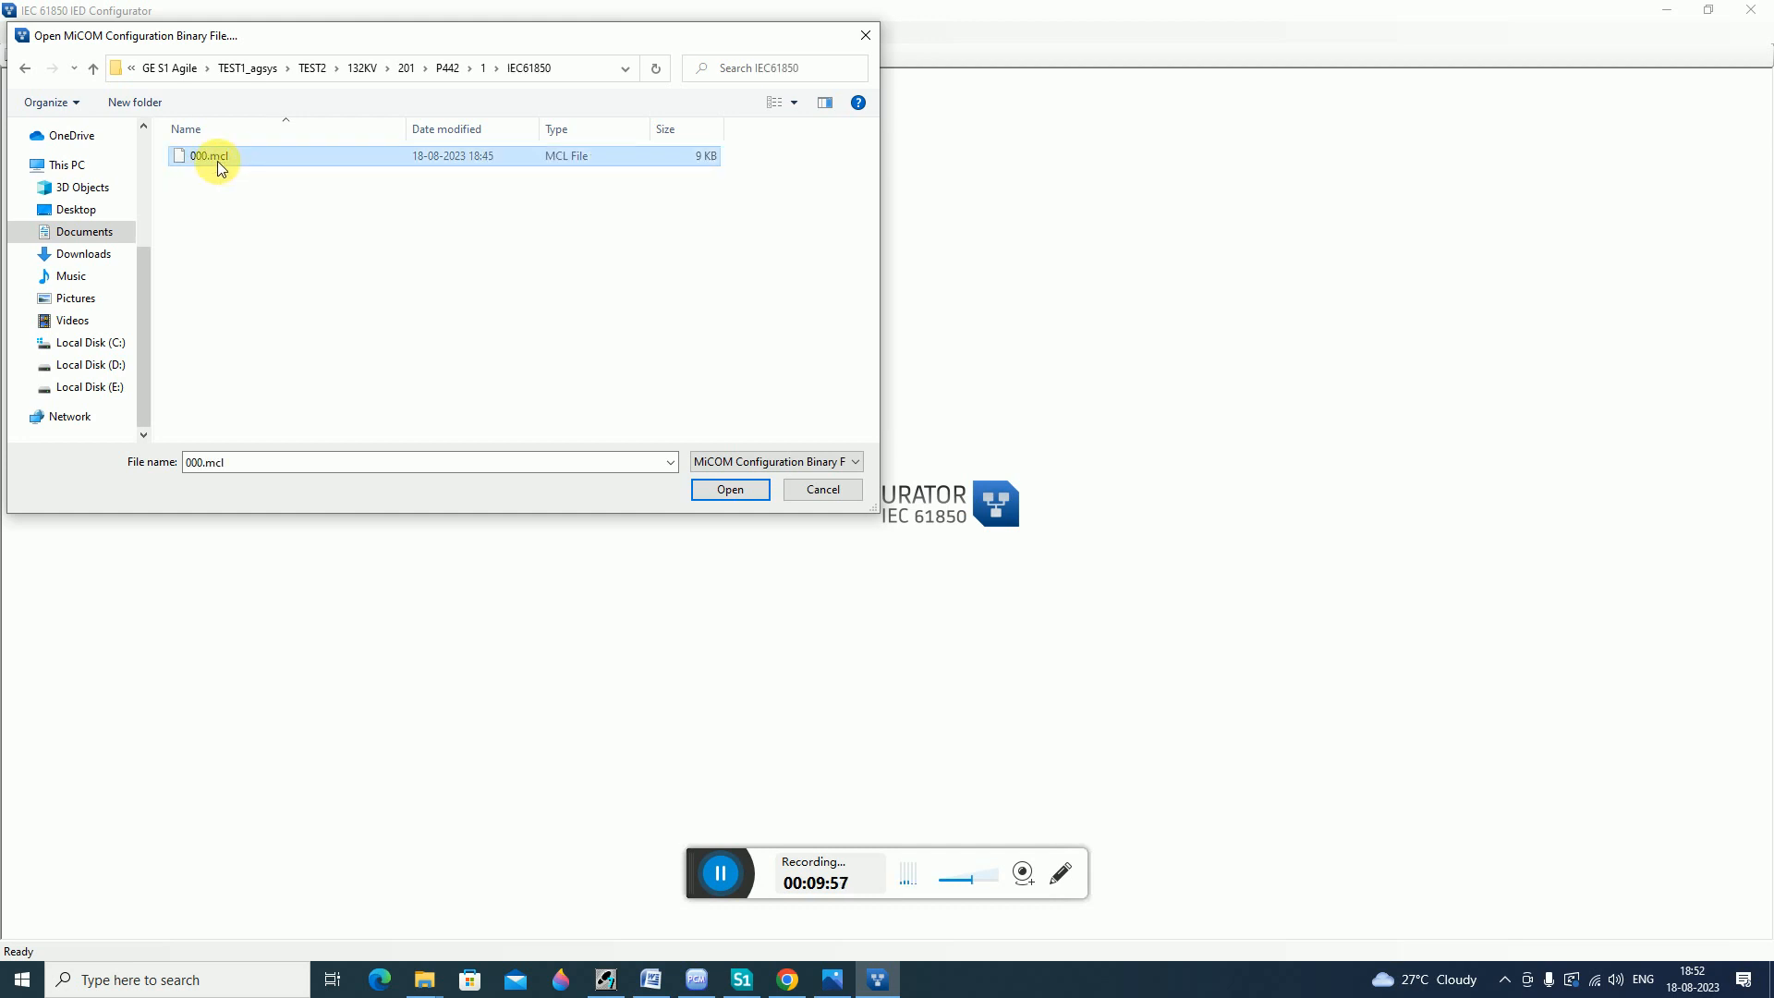
left_click(720, 492)
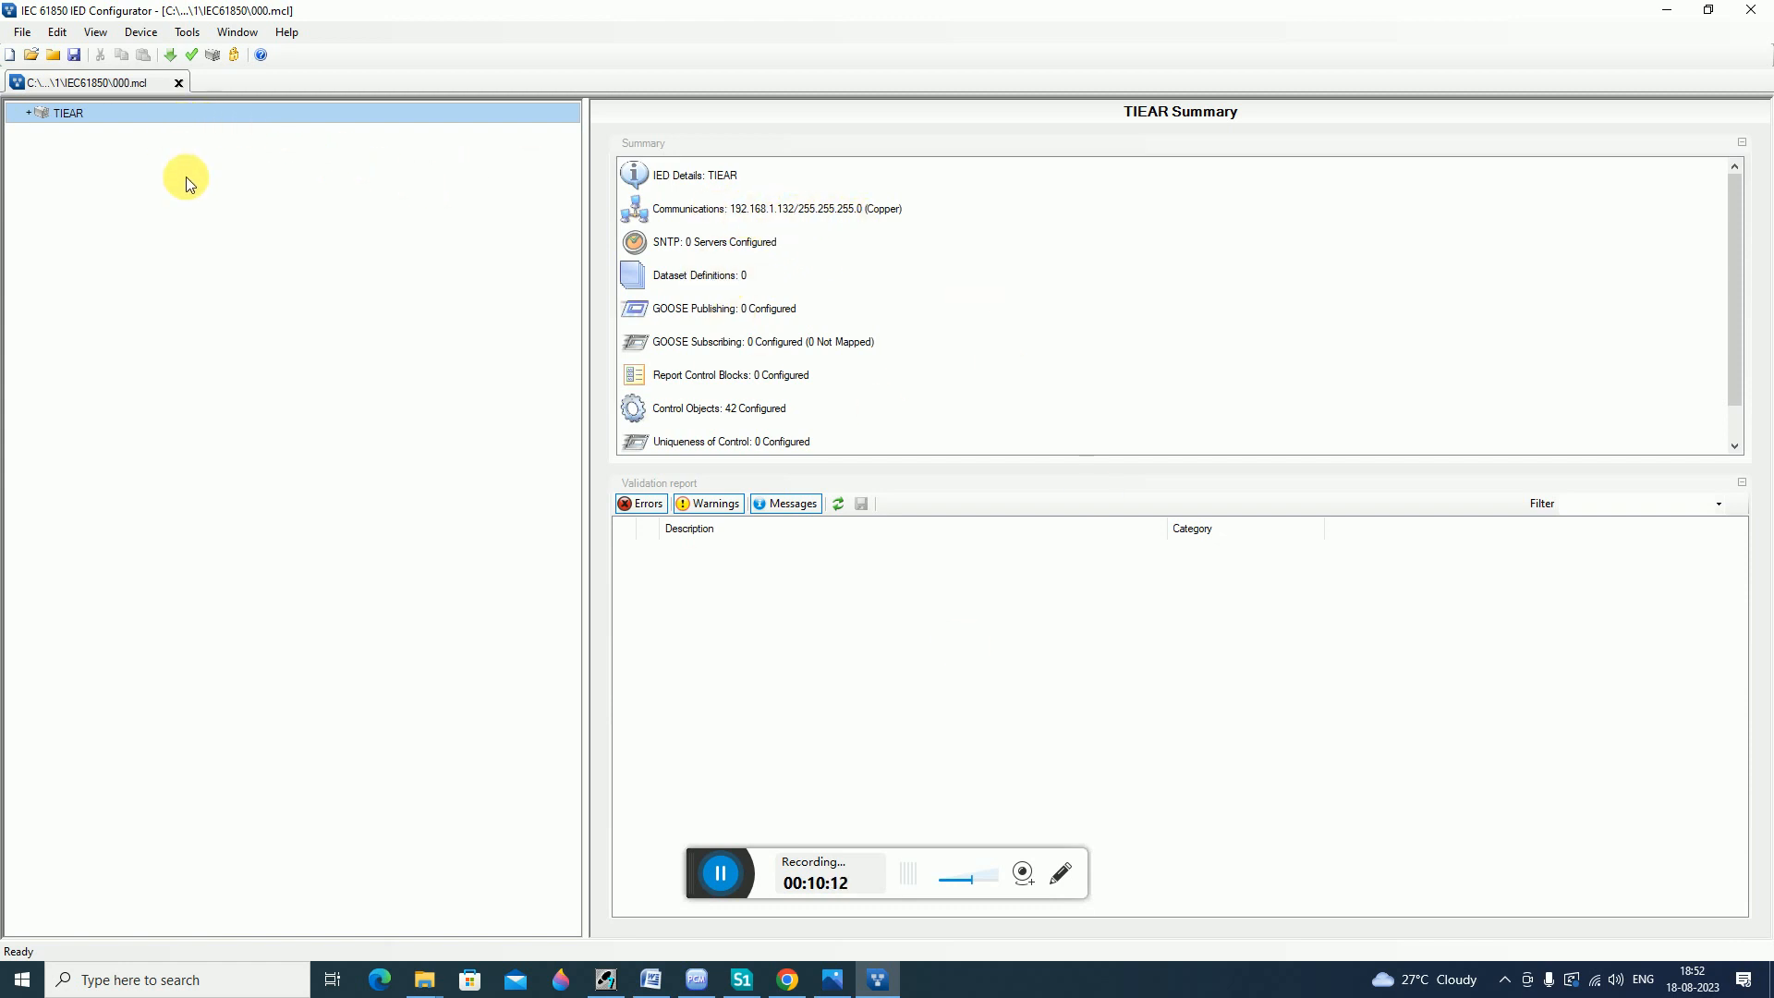
left_click(231, 61)
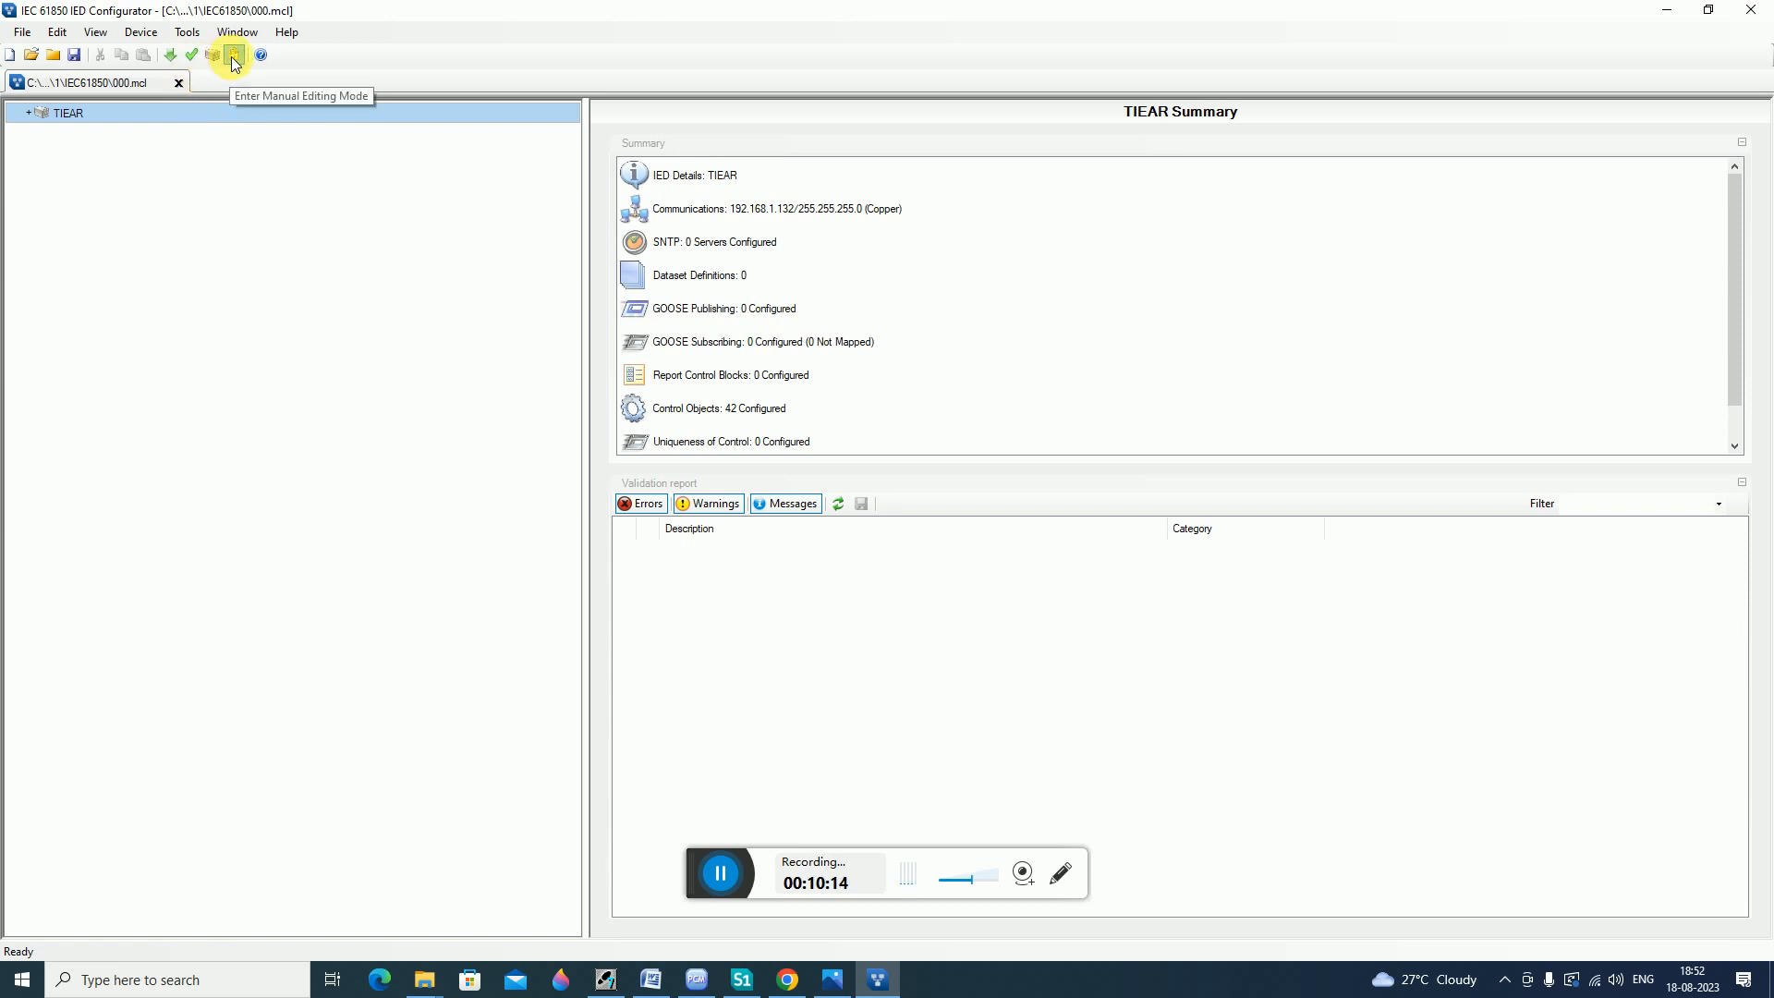
Open the TIEAR IED's Communications settings and validate the configuration.
left_click(111, 120)
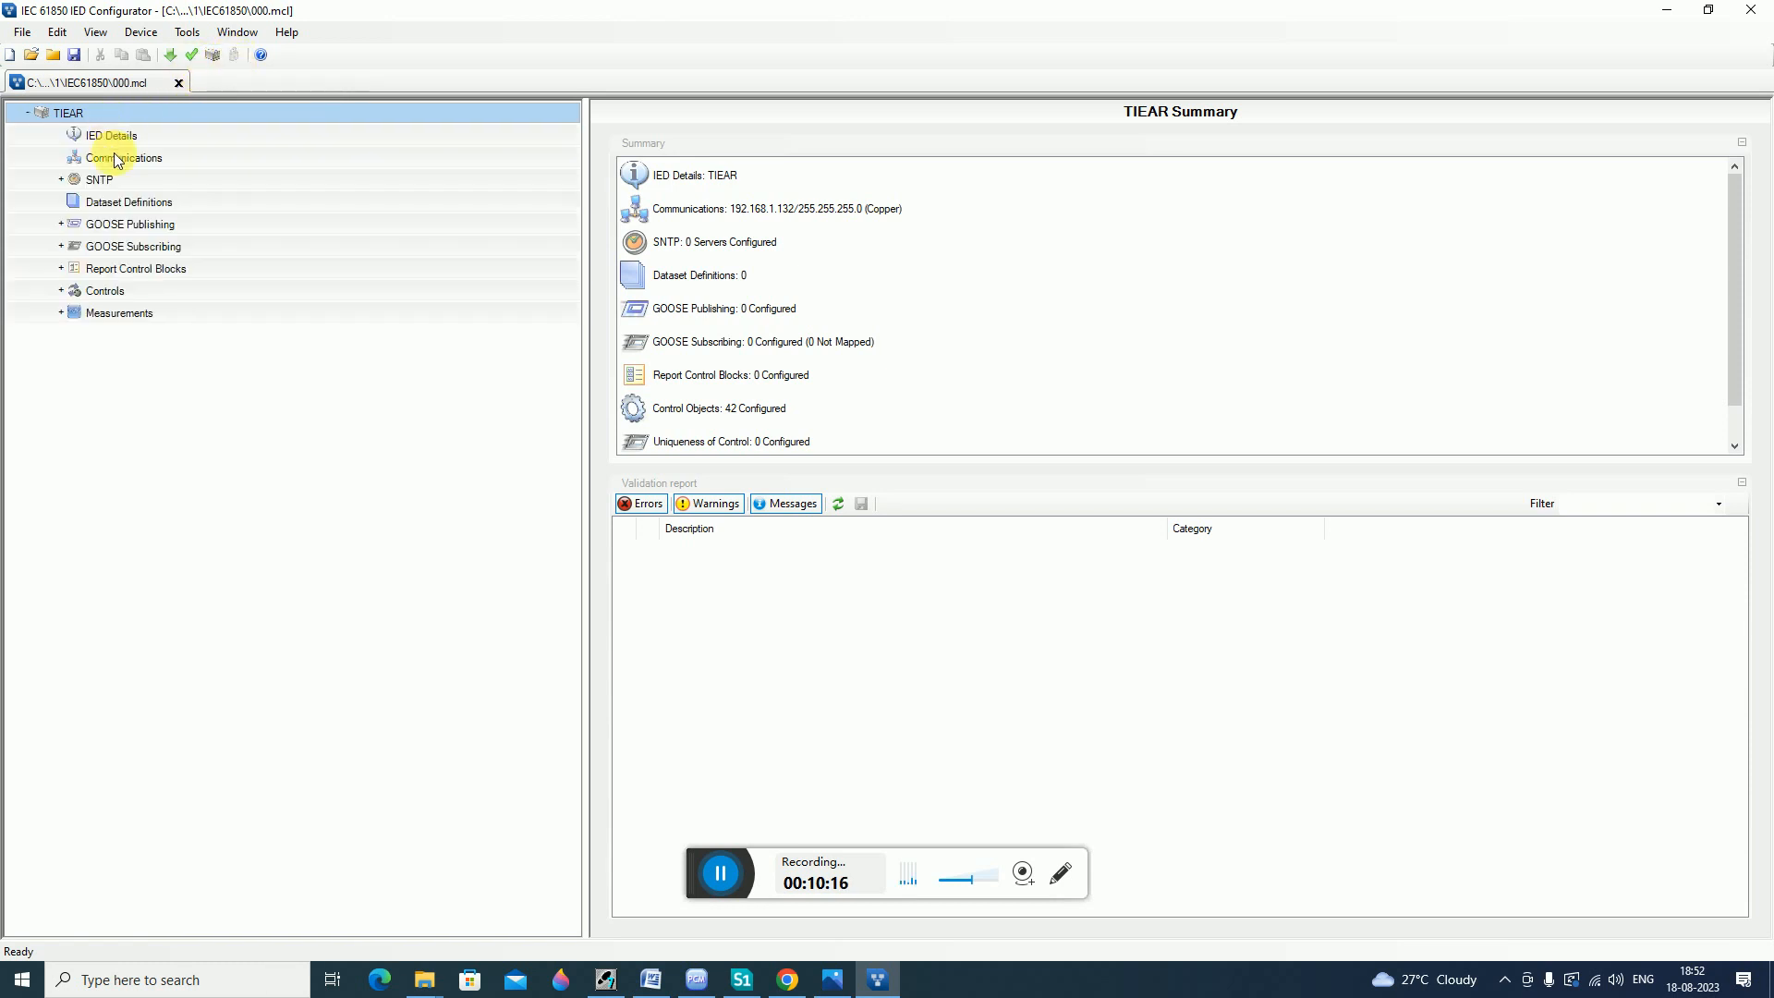
left_click(123, 158)
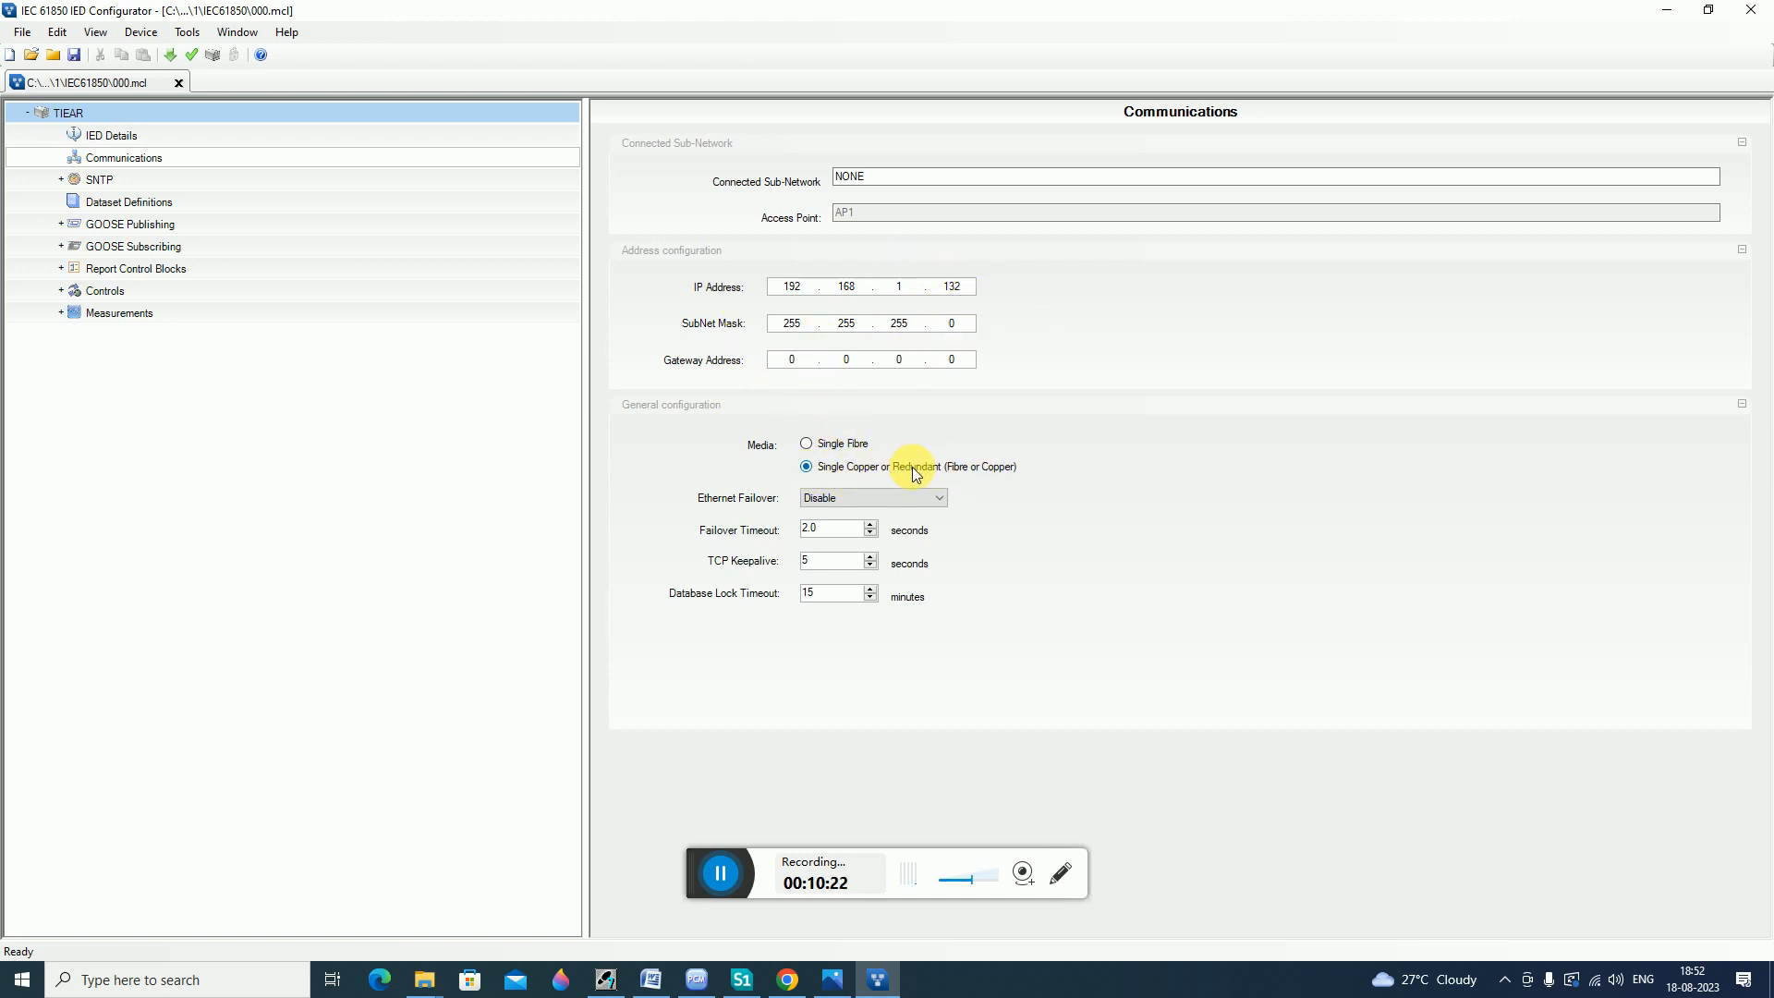
left_click(191, 56)
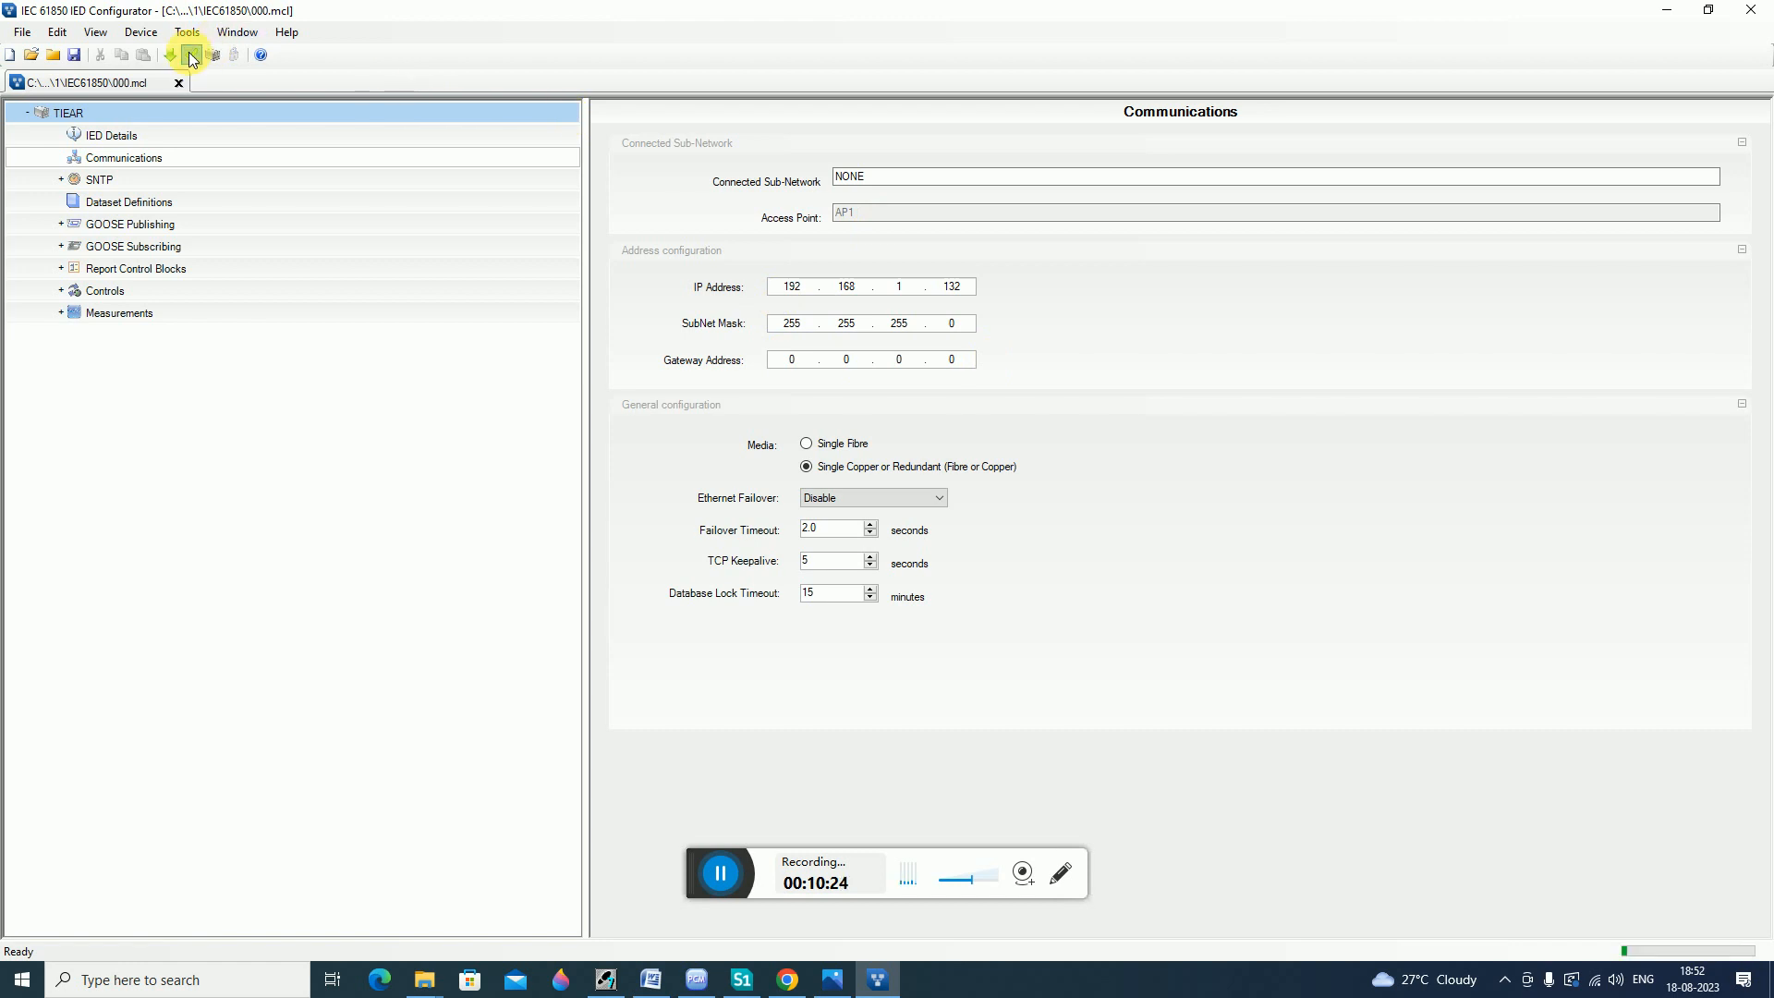